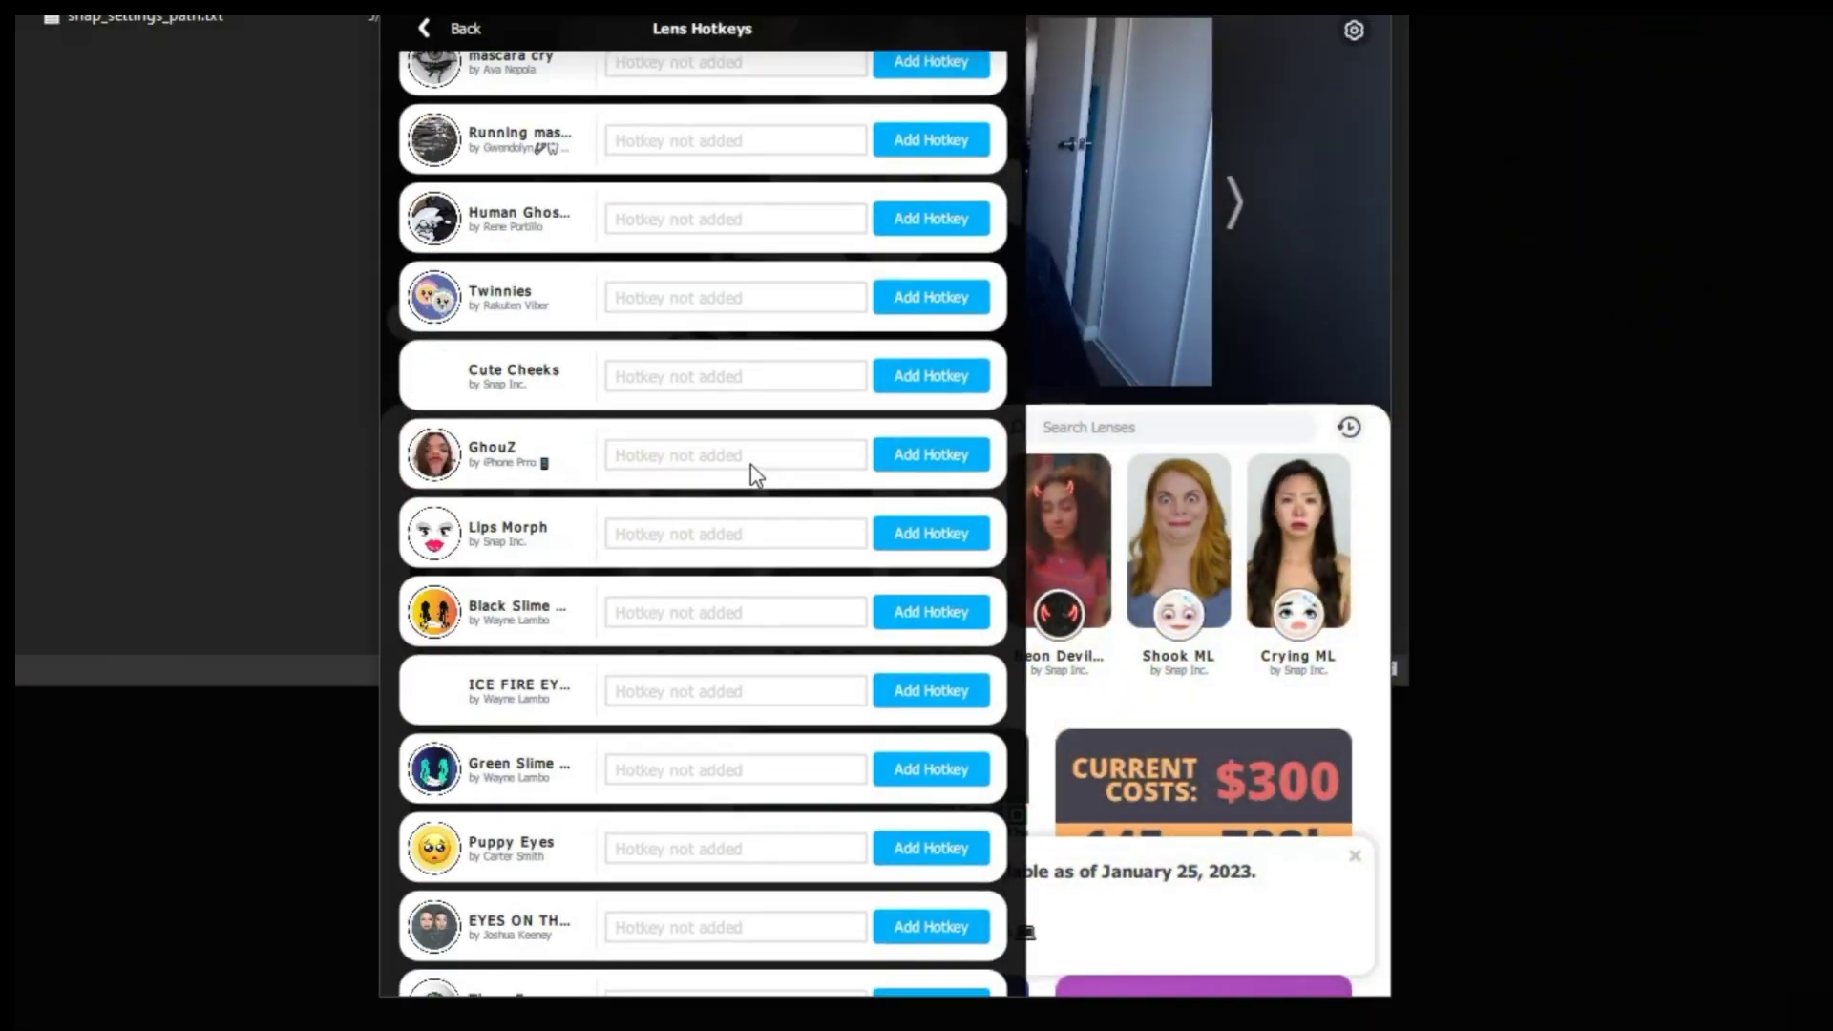
pyautogui.scroll(20, 739, 417)
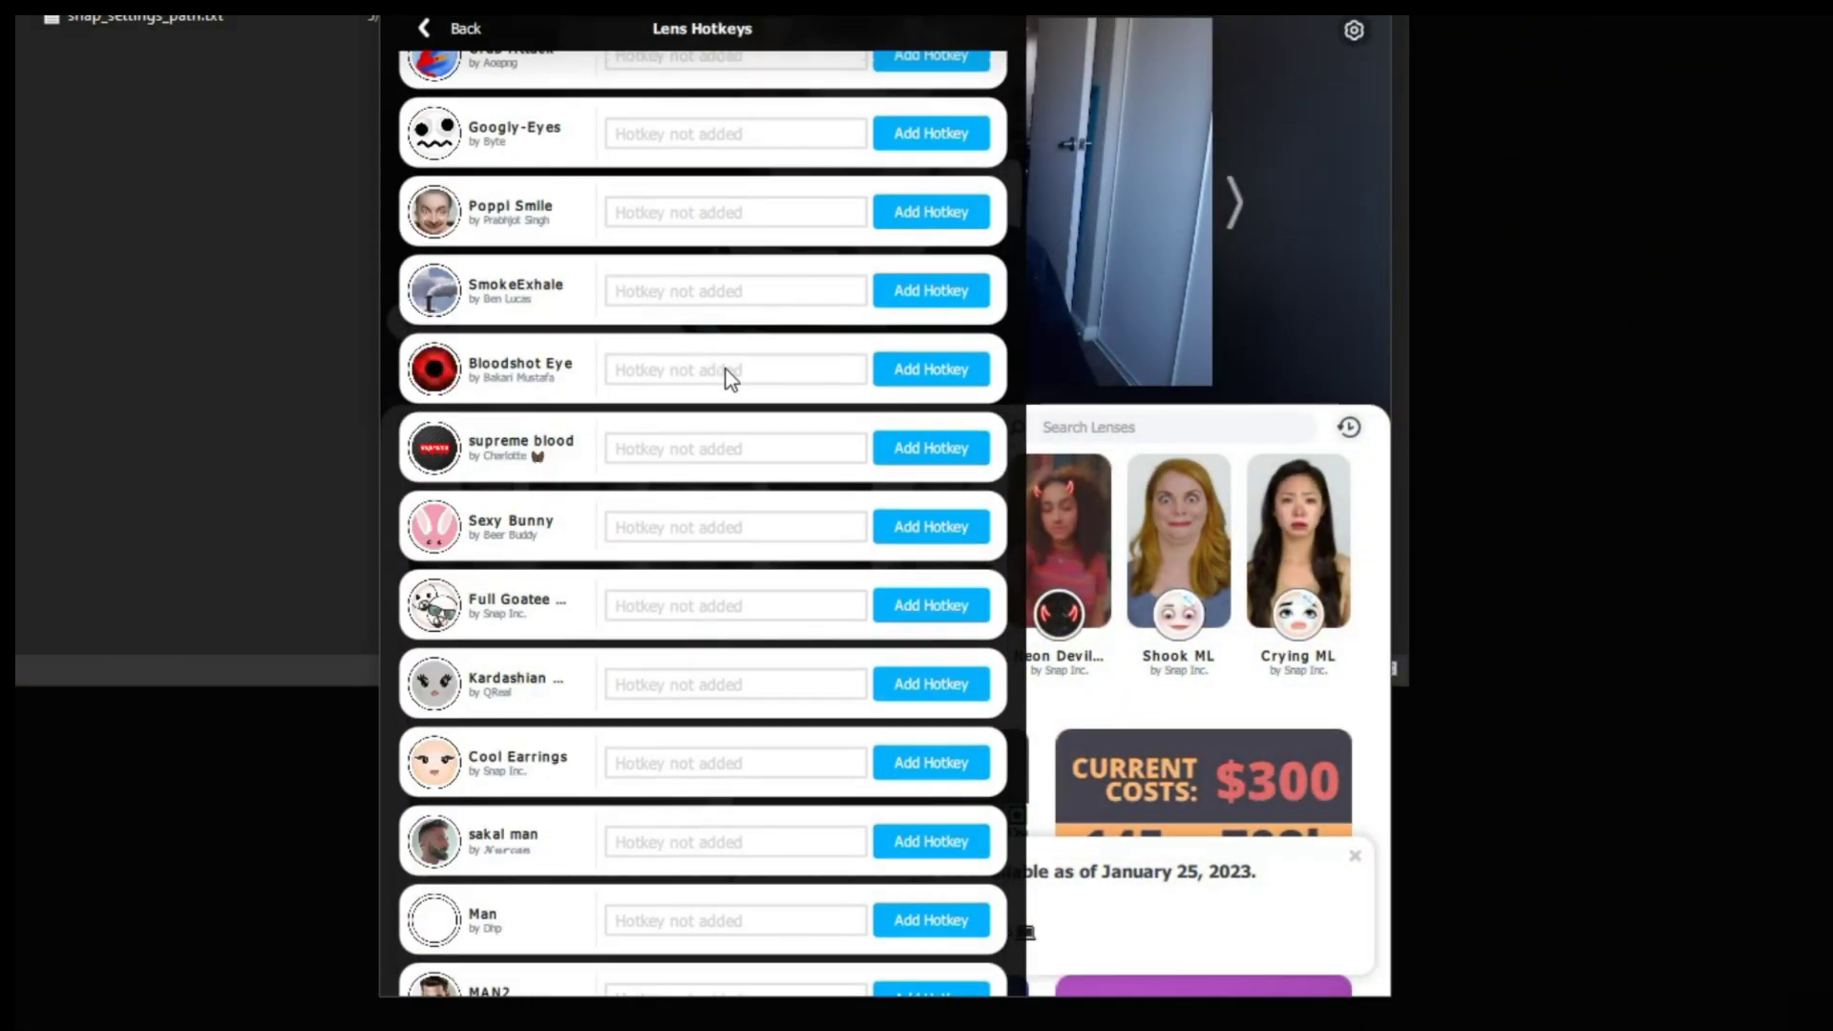
pyautogui.click(737, 113)
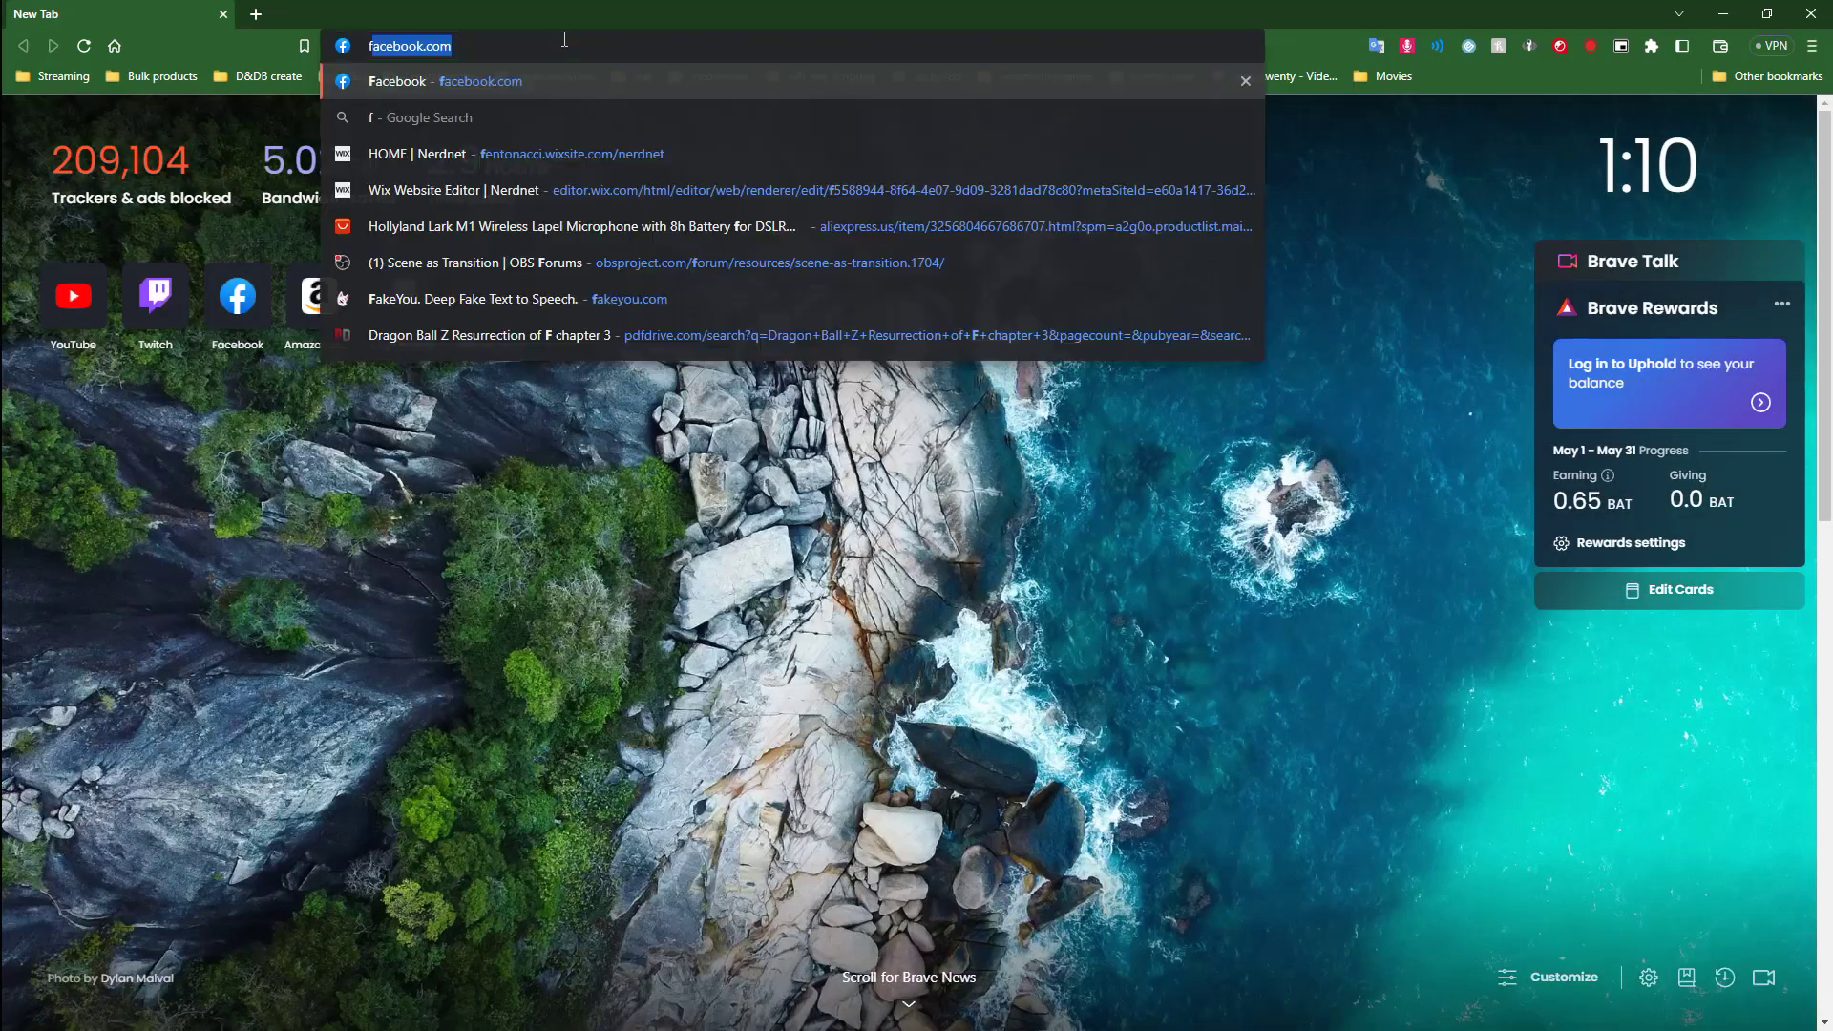
# Open the Nerdnet website in the browser and download Tonys Snap Camera Automation to the Documents folder.
pyautogui.press('Return')
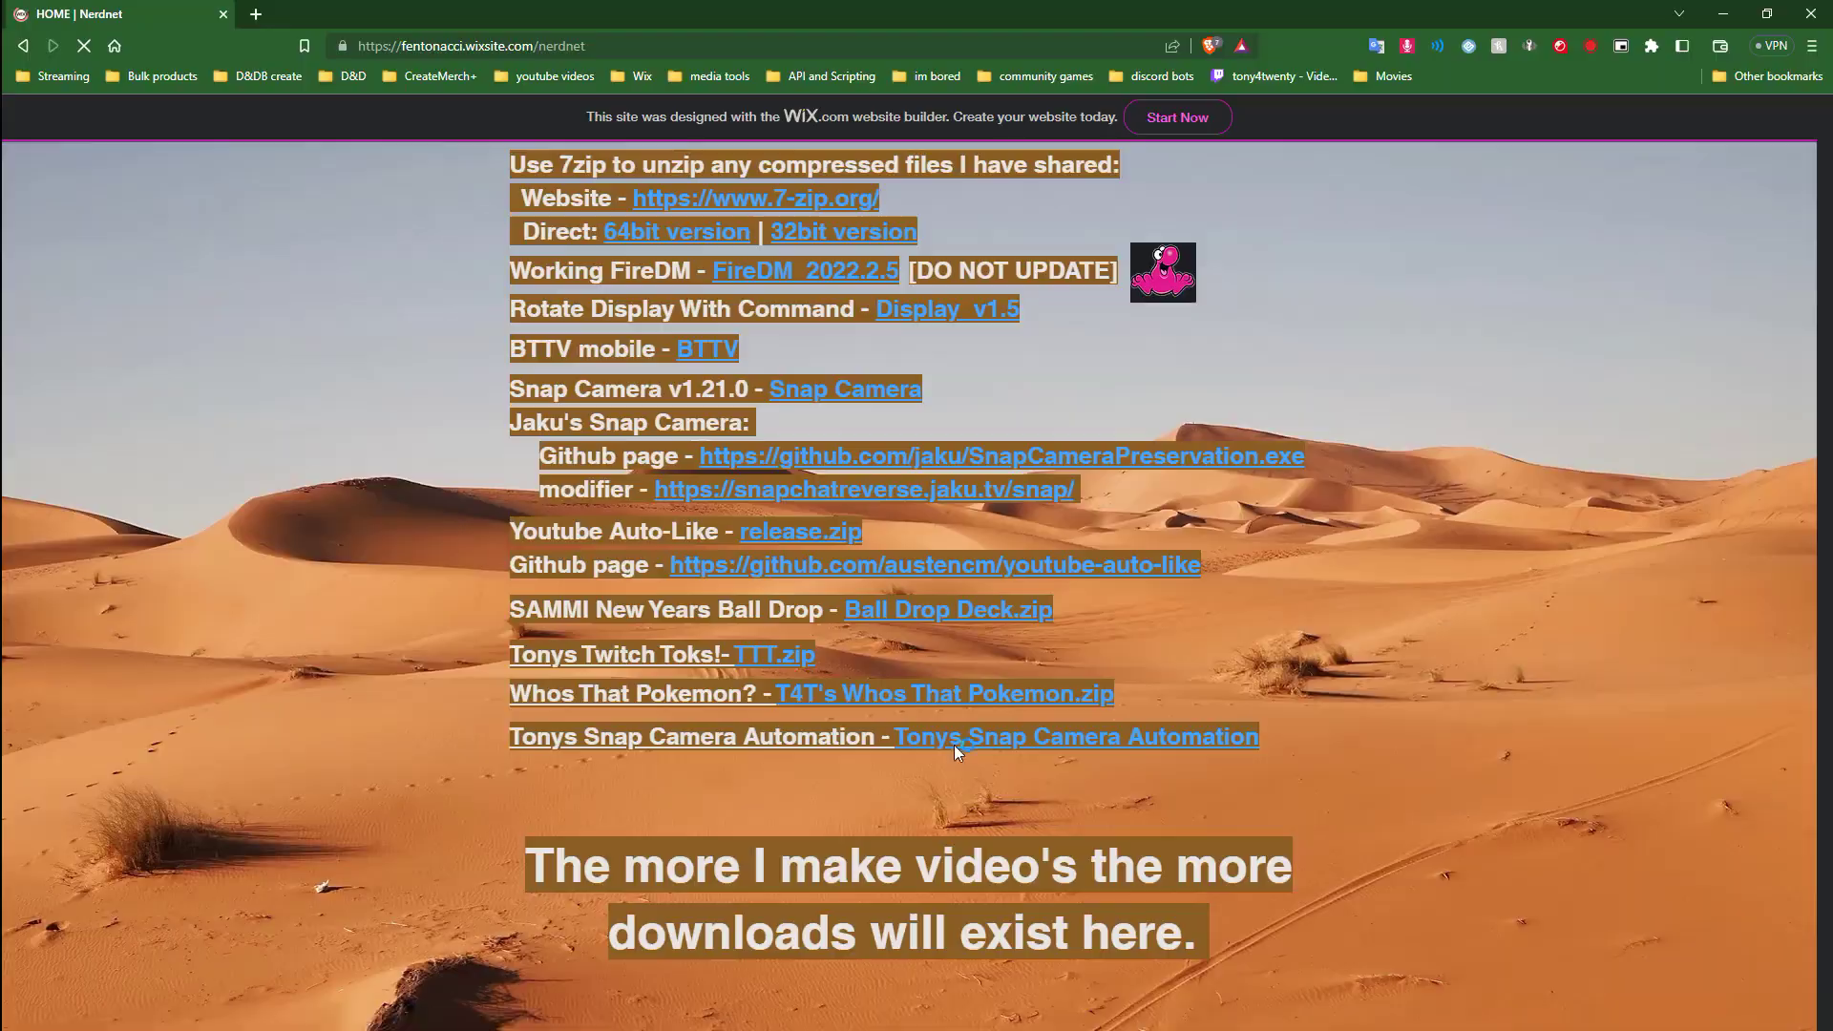
pyautogui.click(954, 742)
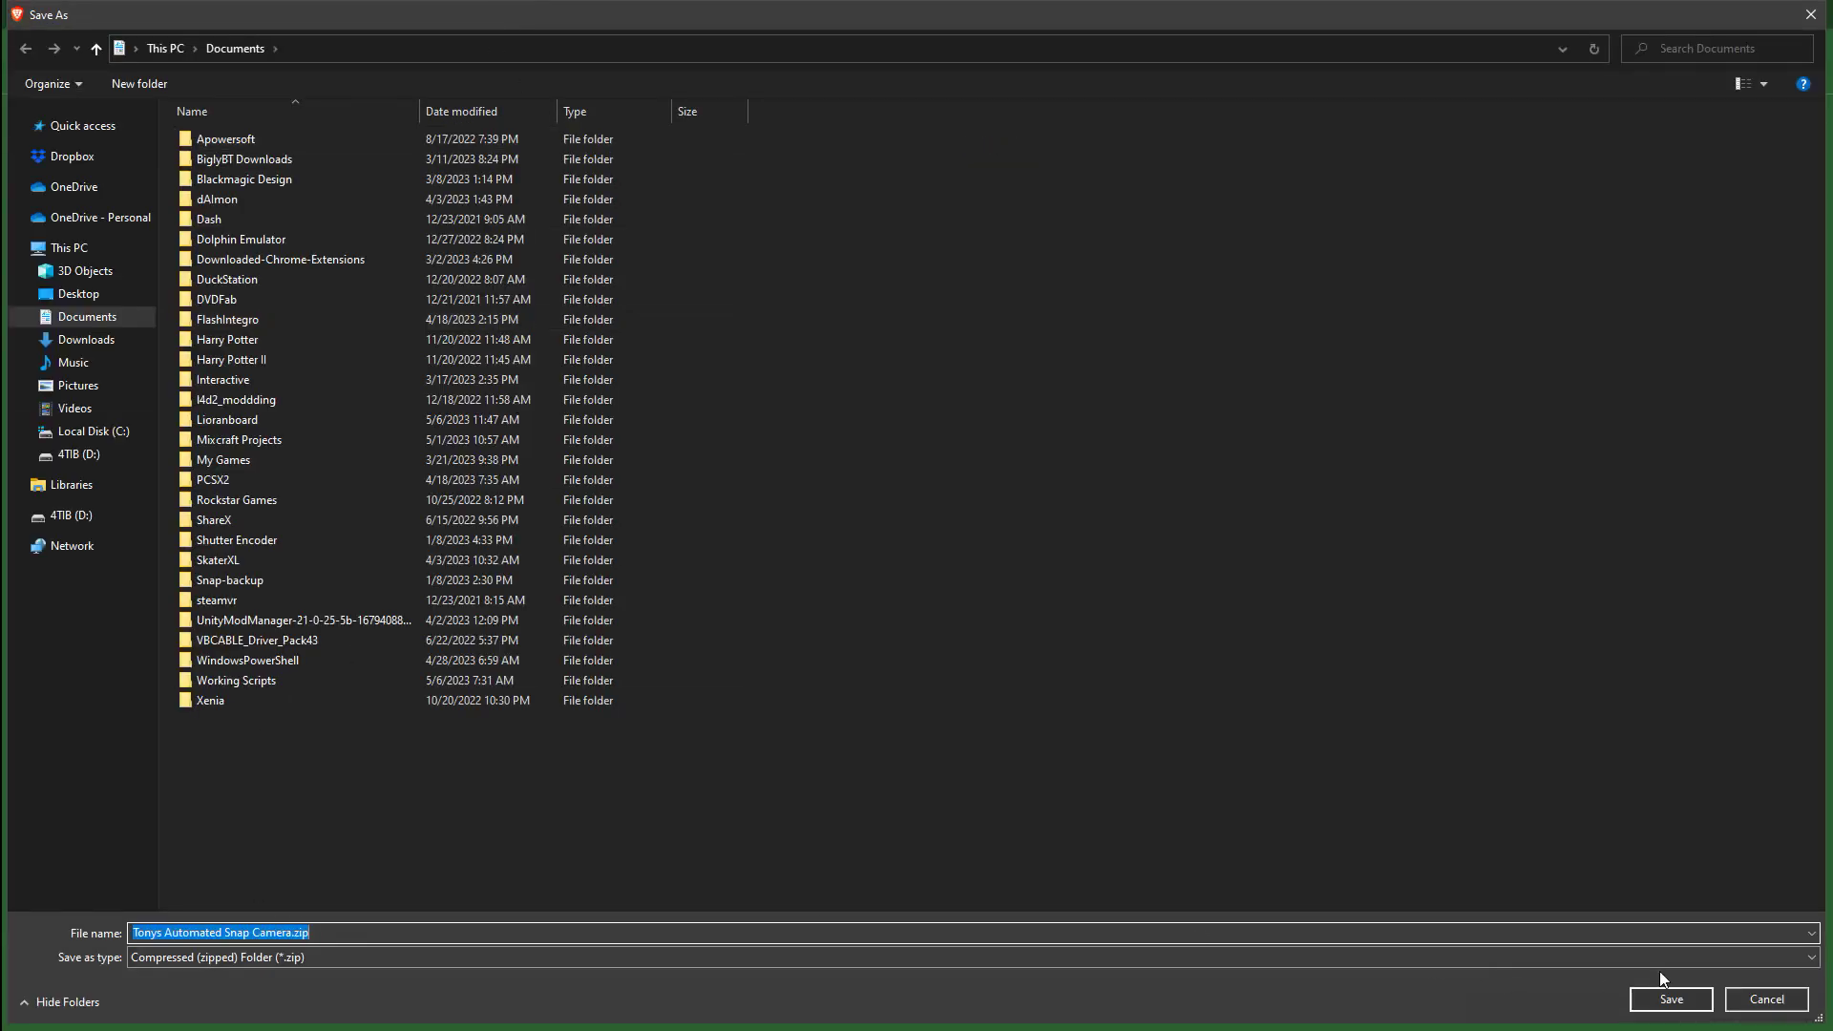
pyautogui.click(1671, 998)
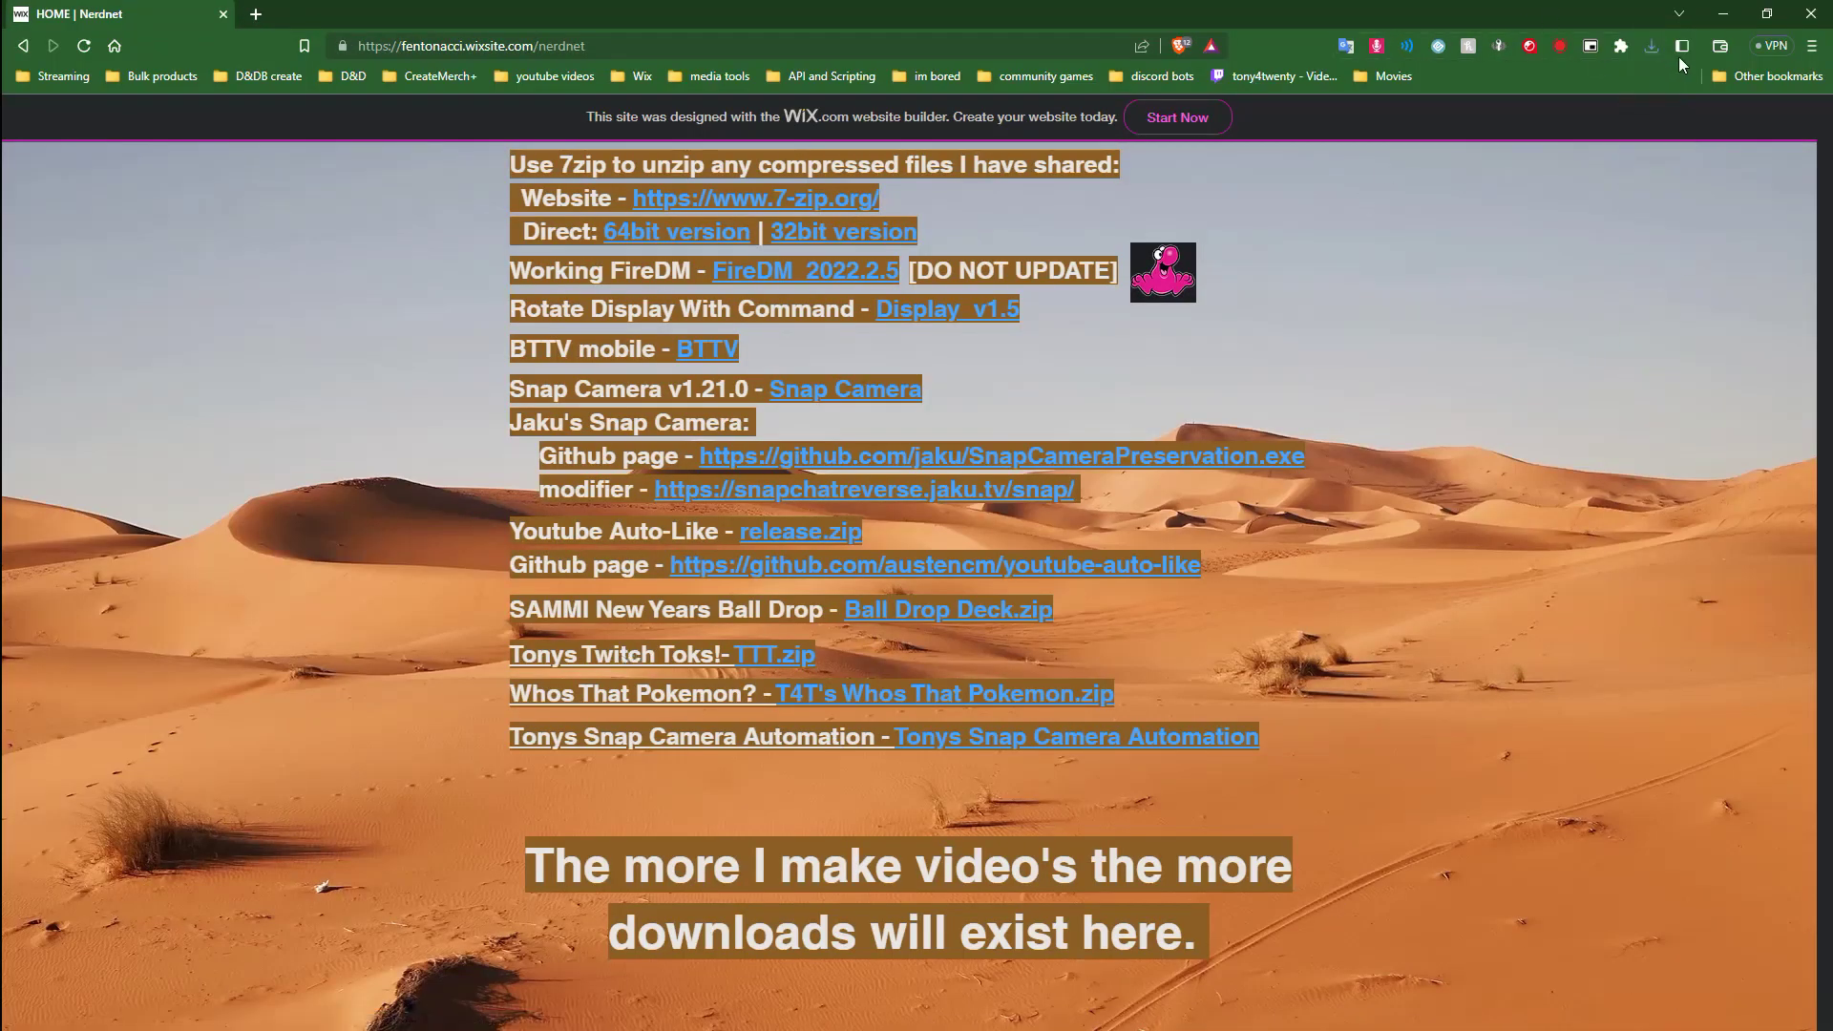
# Open the downloaded Tonys Automated Snap Camera.zip archive and extract its folder into Documents.
pyautogui.click(1652, 46)
pyautogui.click(1589, 143)
pyautogui.doubleClick(246, 533)
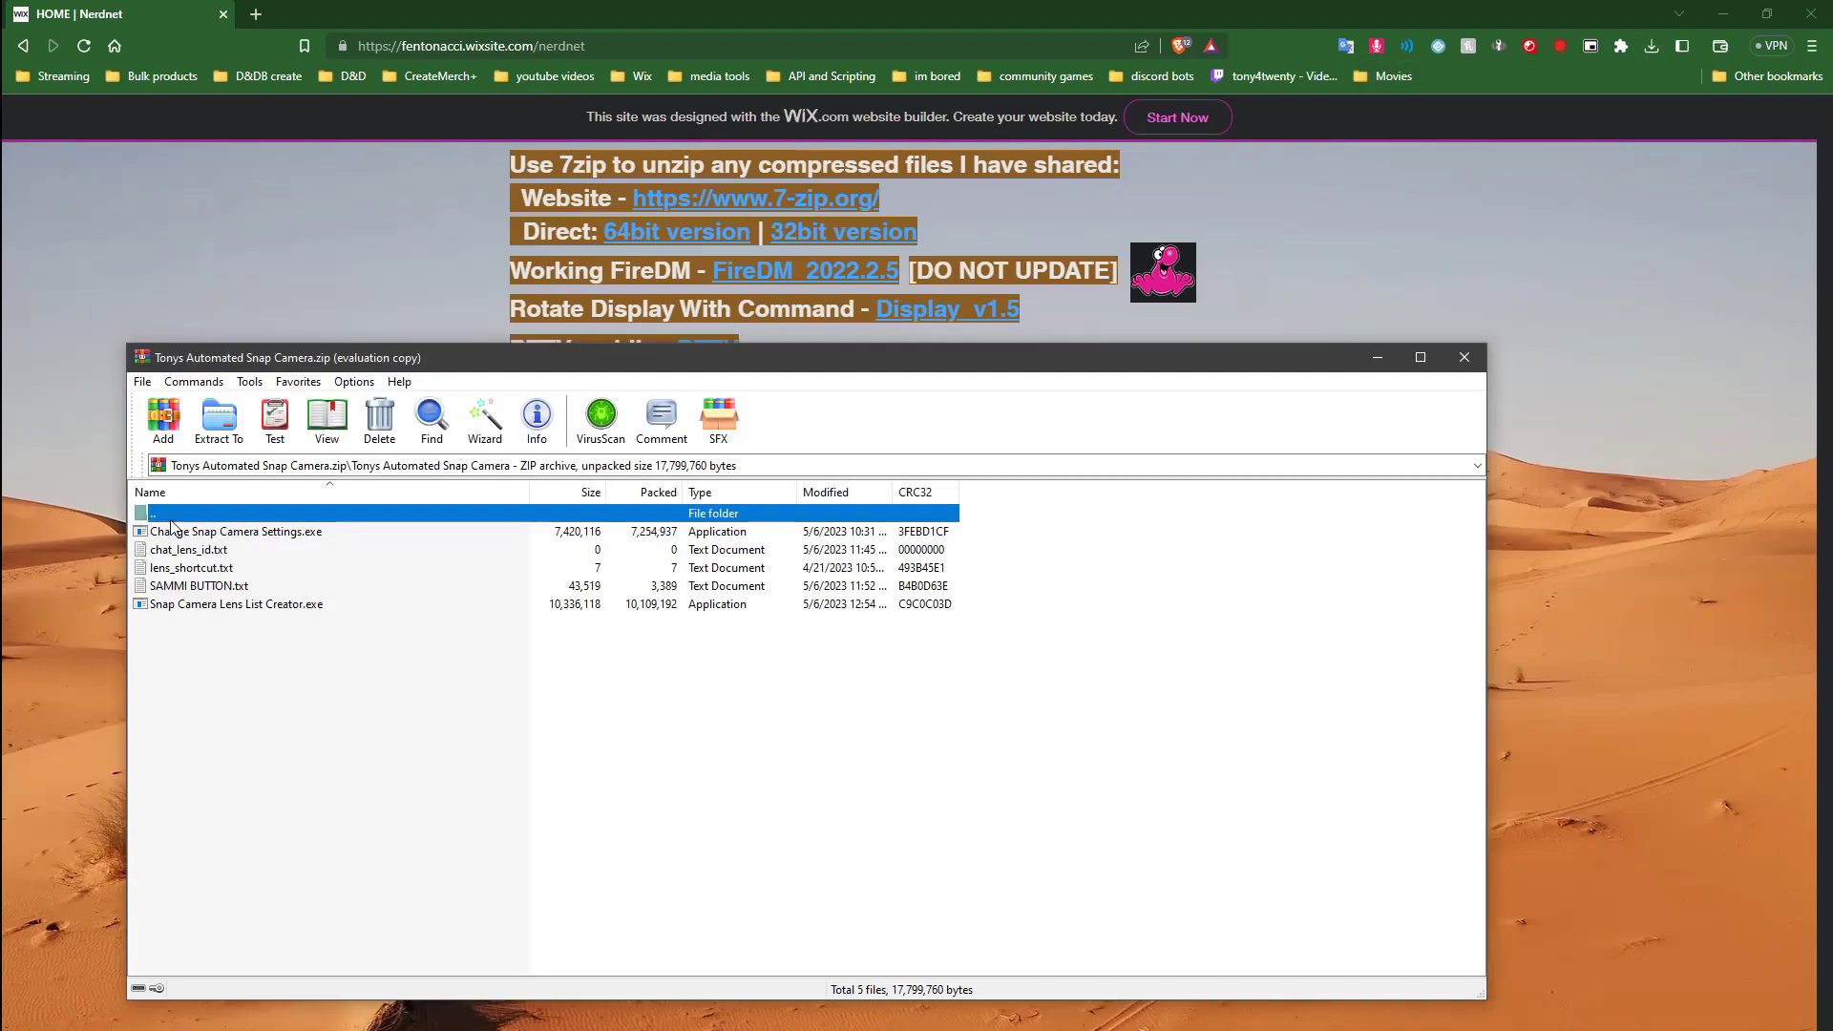
pyautogui.click(211, 420)
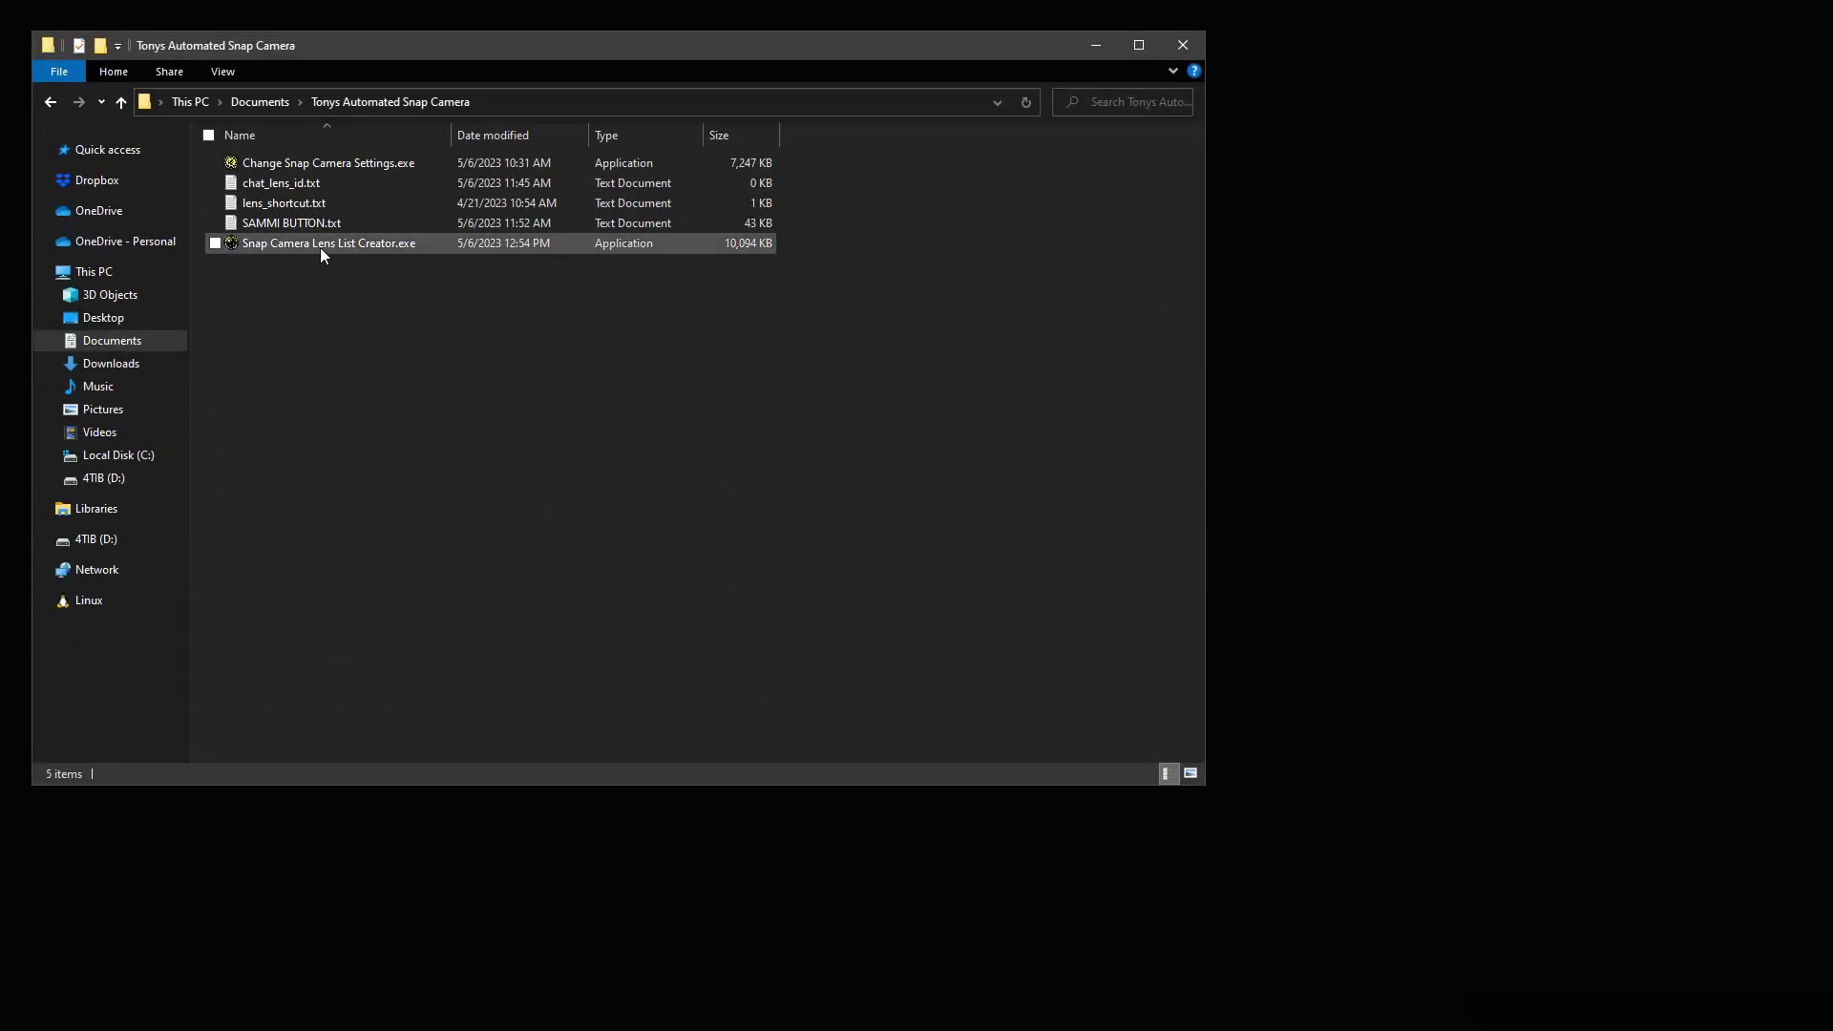
# Launch Snap Camera Lens List Creator.exe and back up Snap Camera's settings.json with it.
pyautogui.doubleClick(319, 246)
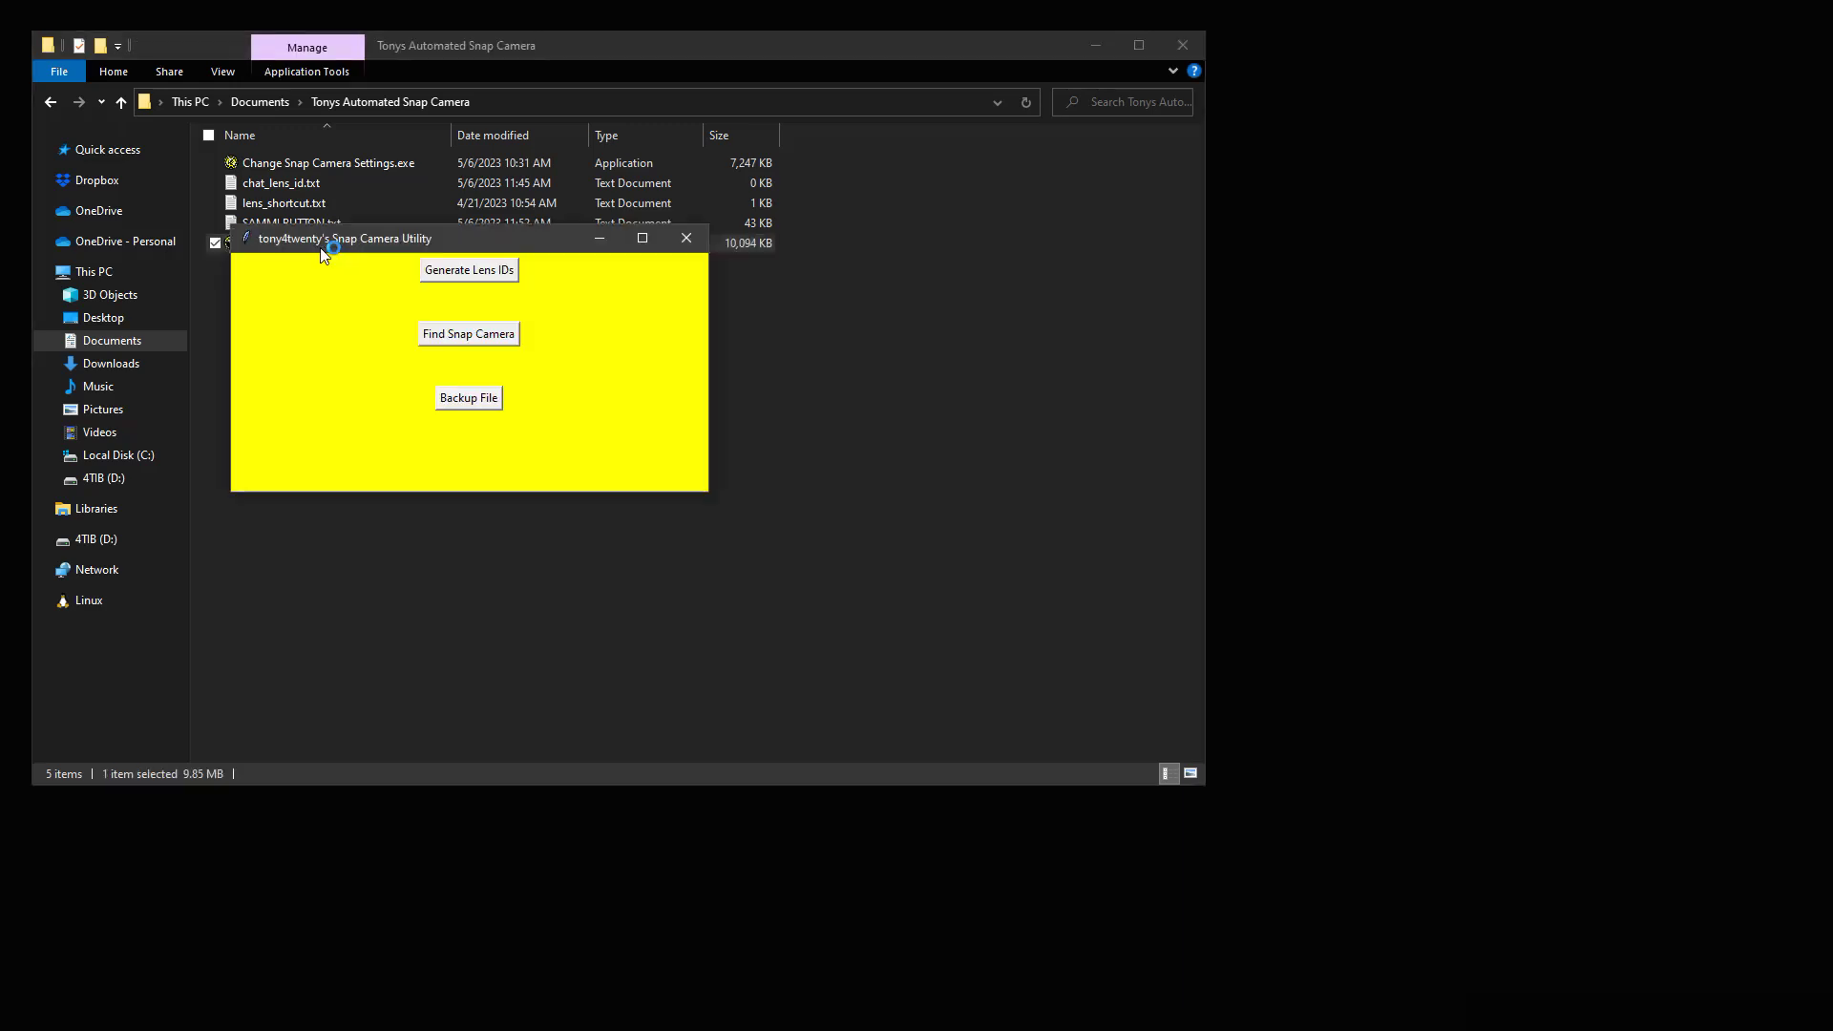
pyautogui.click(465, 400)
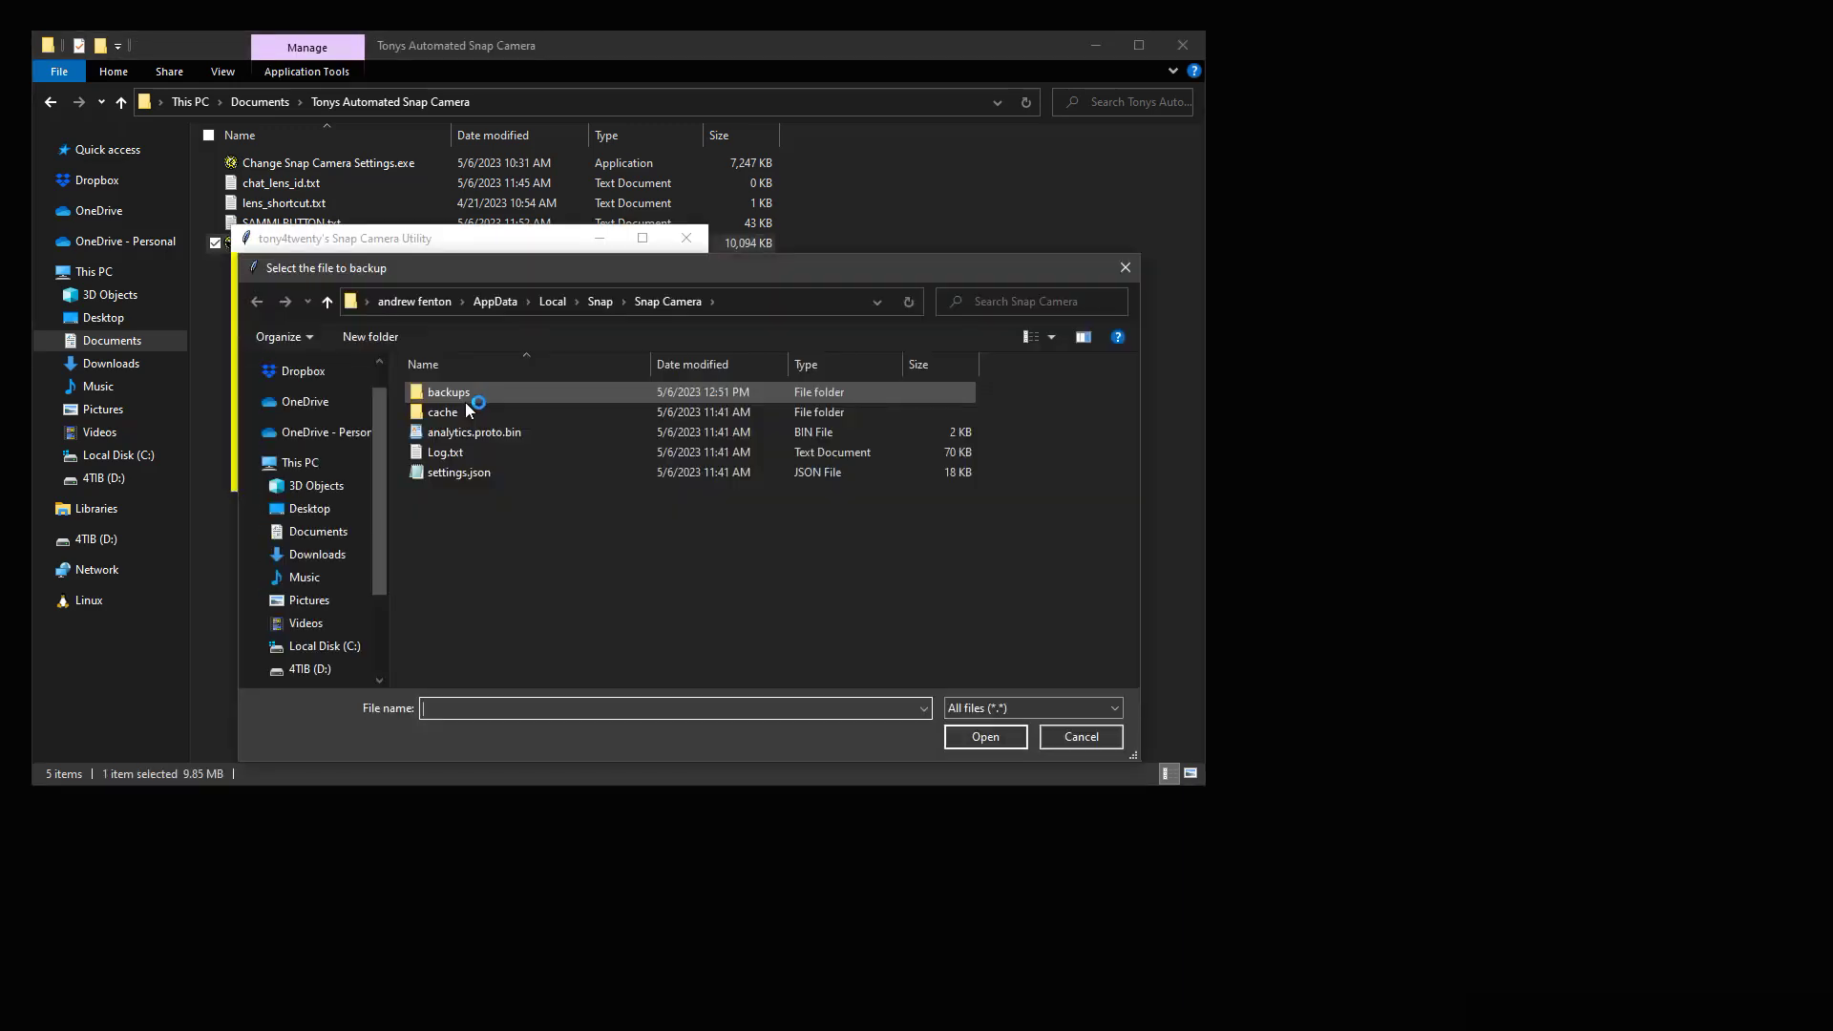
pyautogui.click(472, 473)
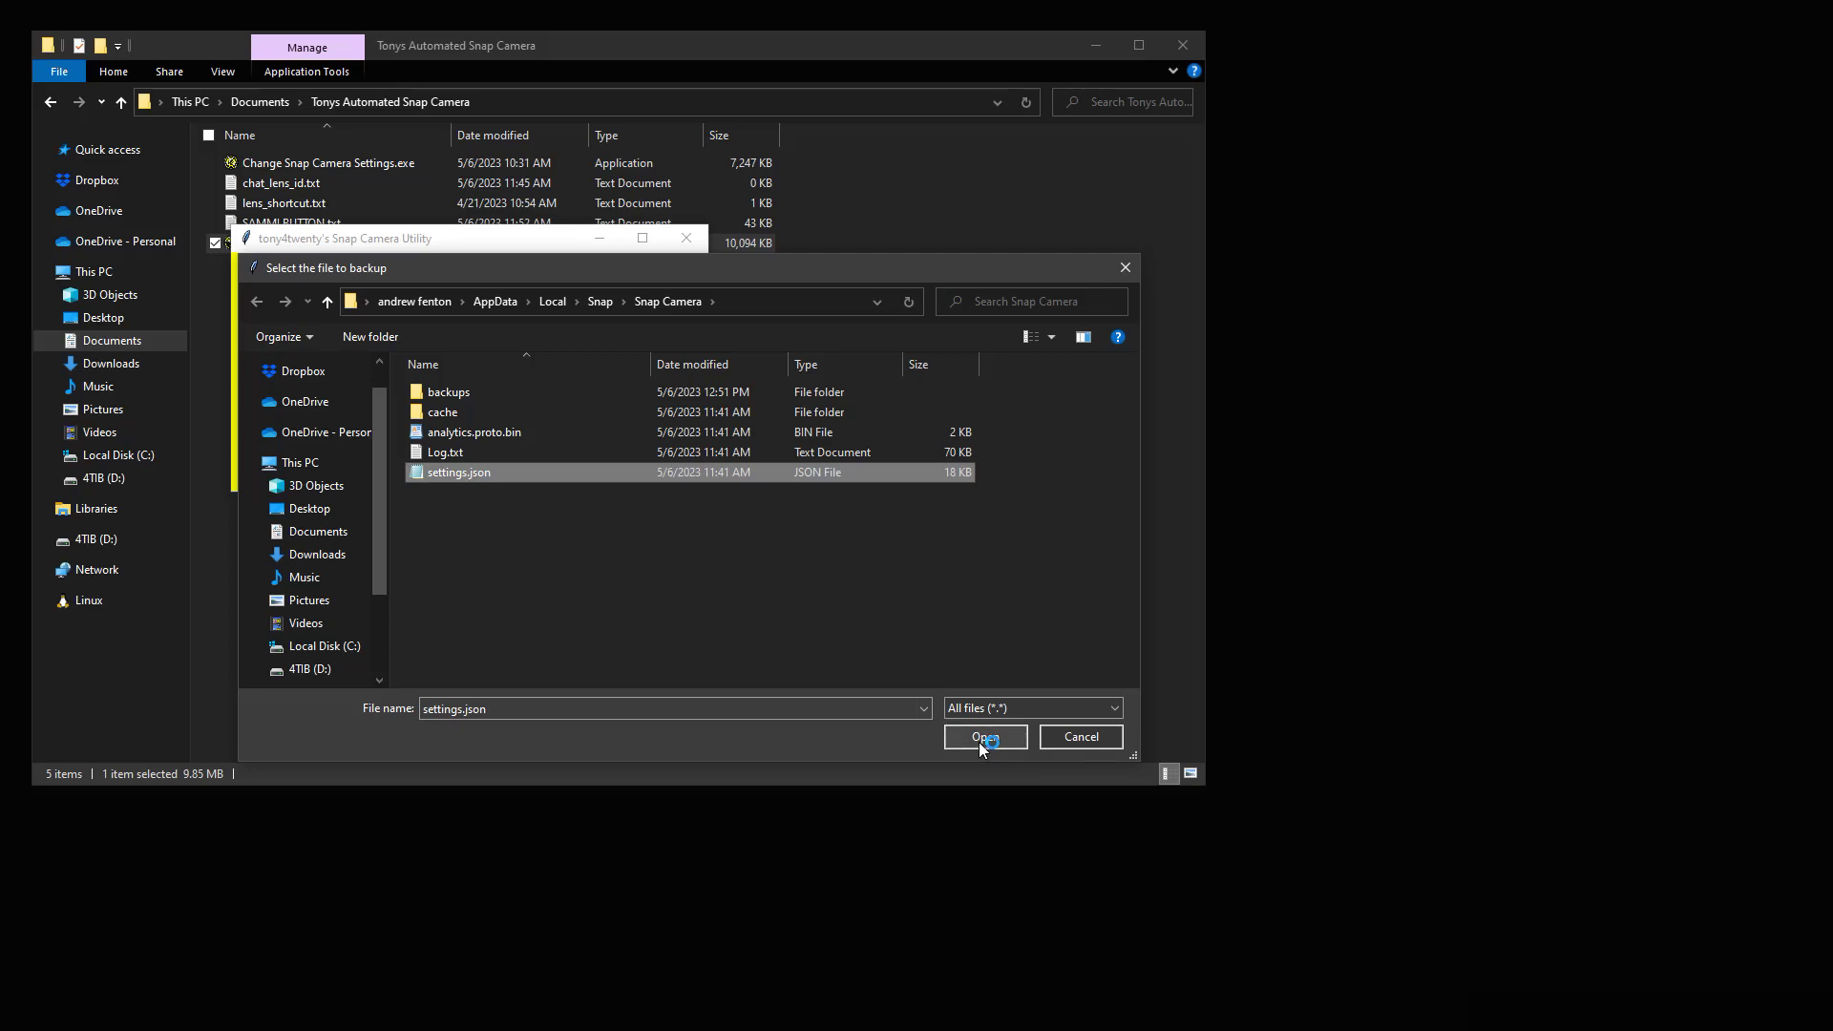
pyautogui.click(979, 742)
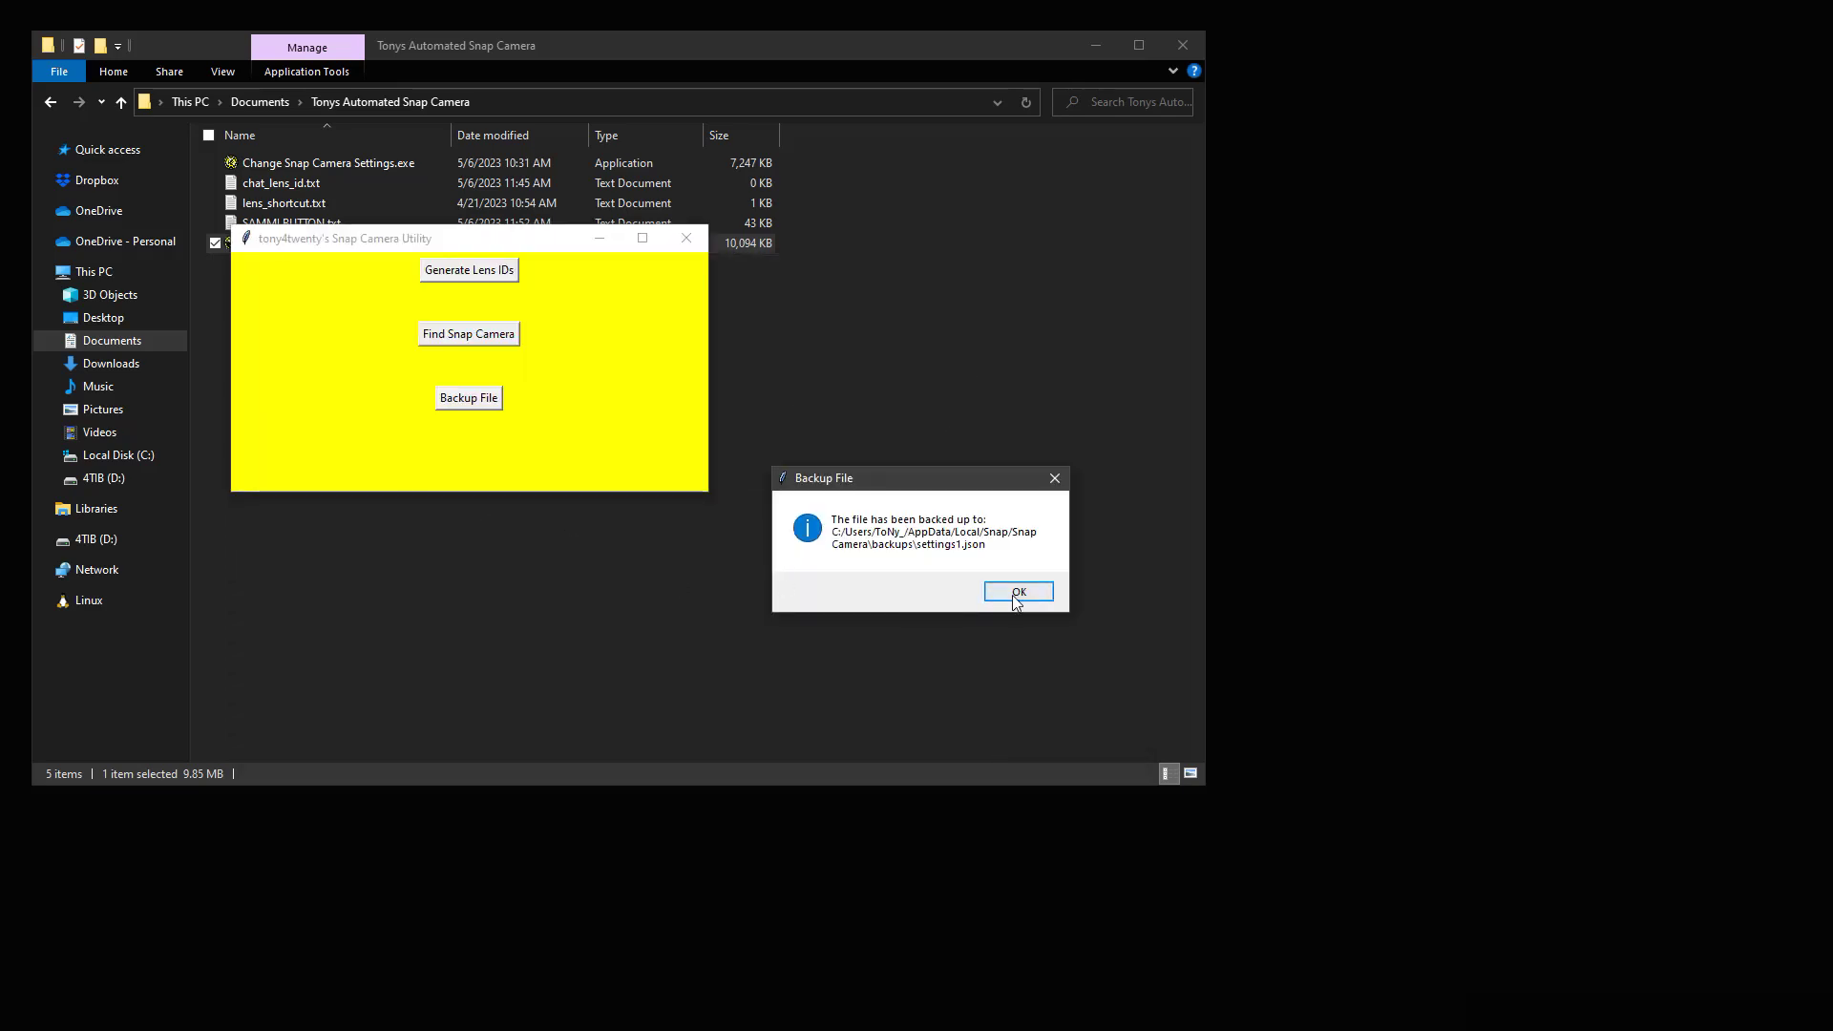
pyautogui.click(1018, 592)
pyautogui.moveTo(403, 250); pyautogui.dragTo(419, 351)
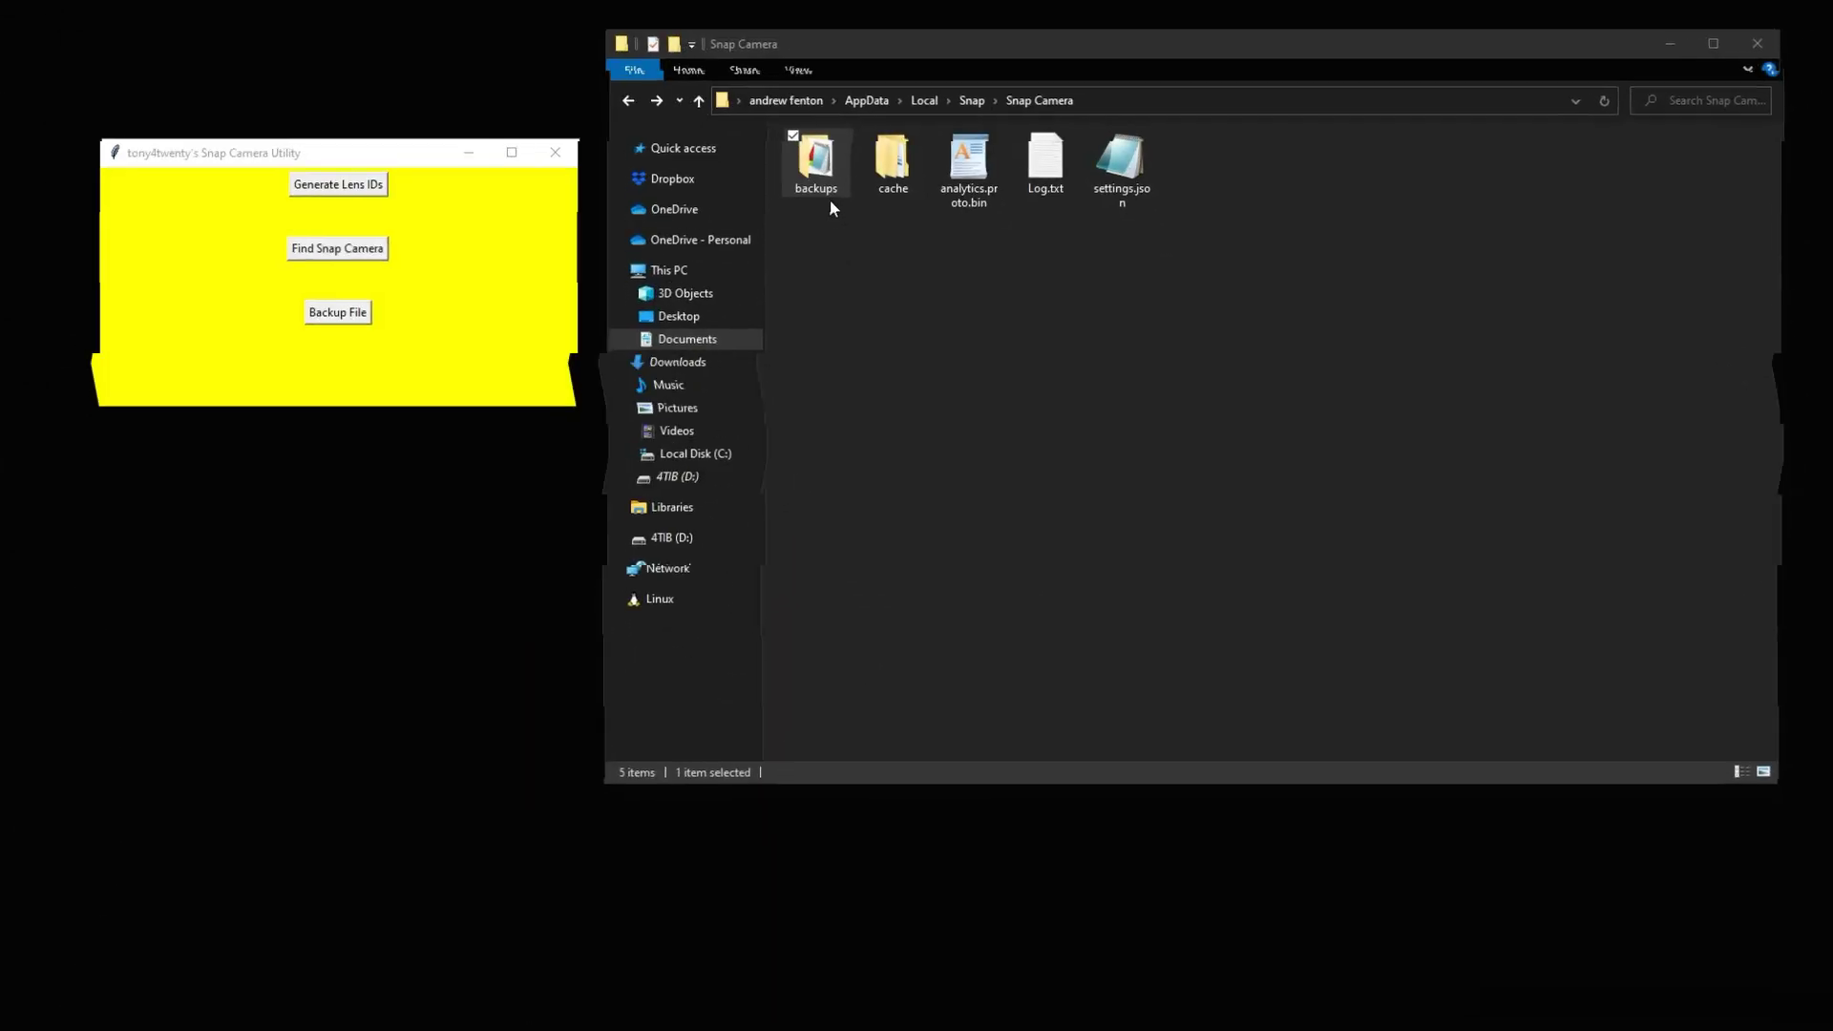
# Open Snap Camera's backups folder and create another backup of settings.json with the utility.
pyautogui.doubleClick(816, 200)
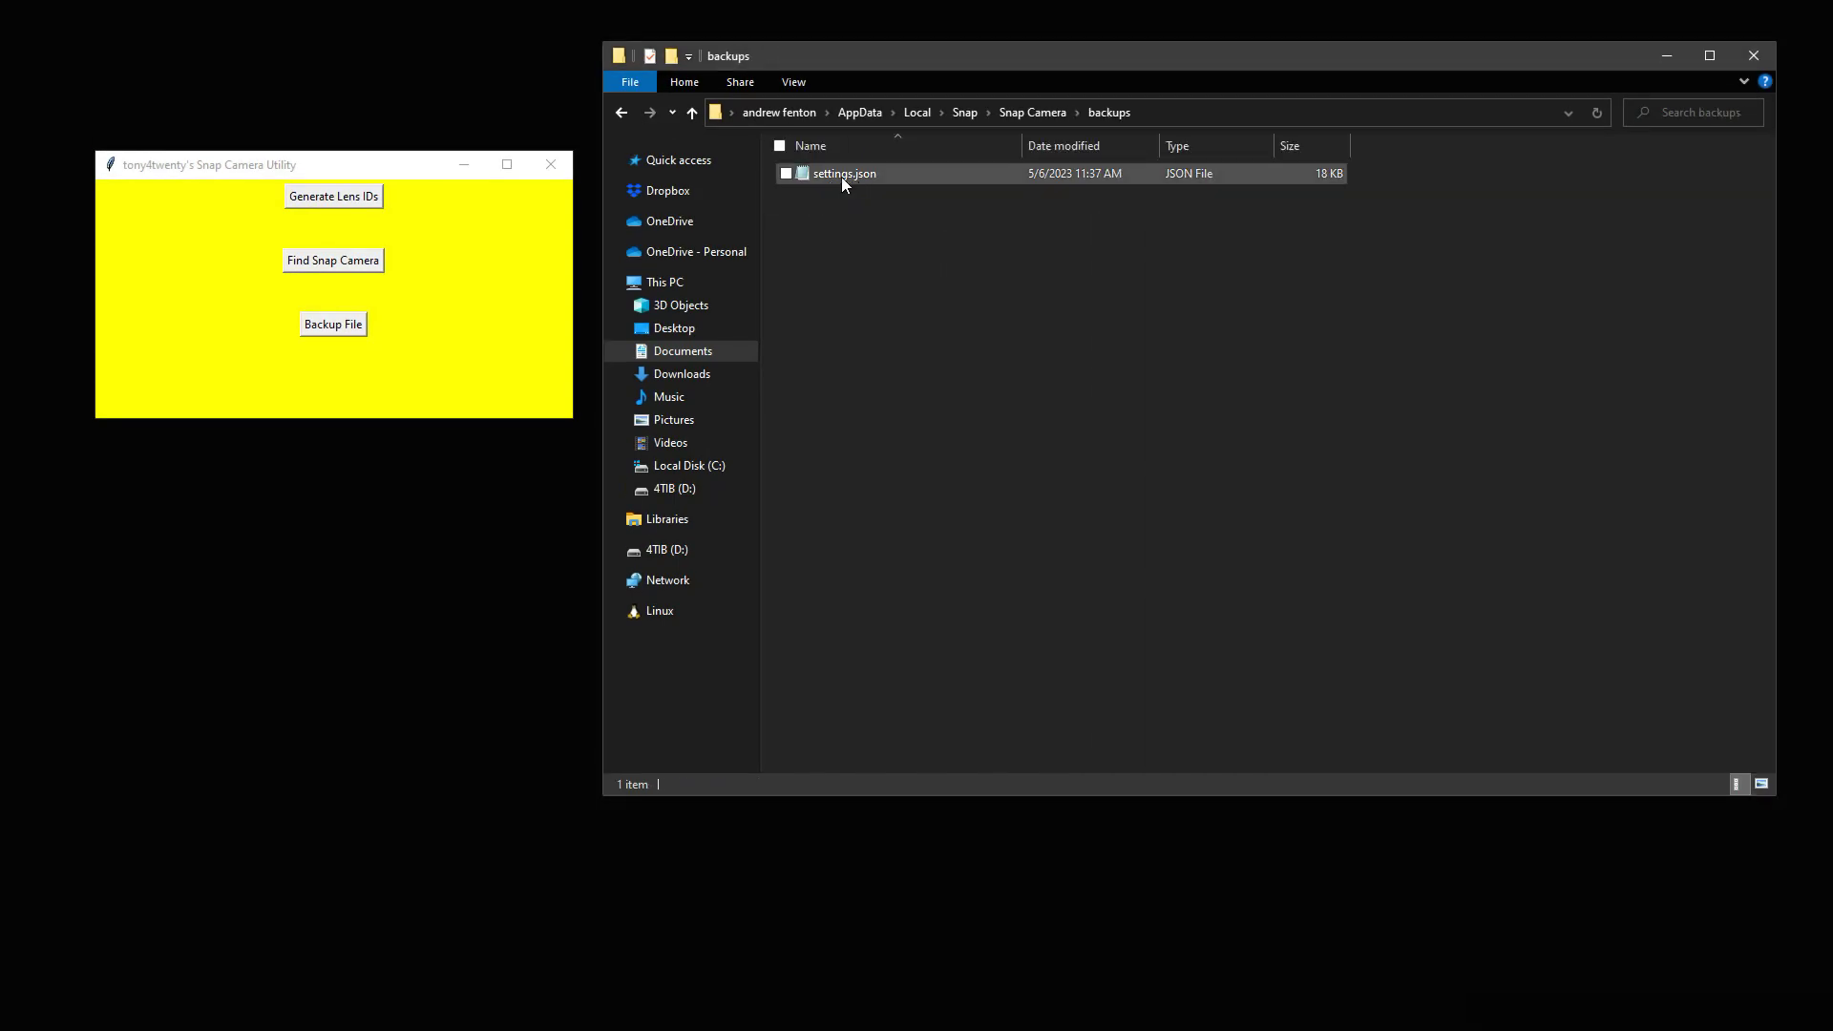
pyautogui.click(333, 323)
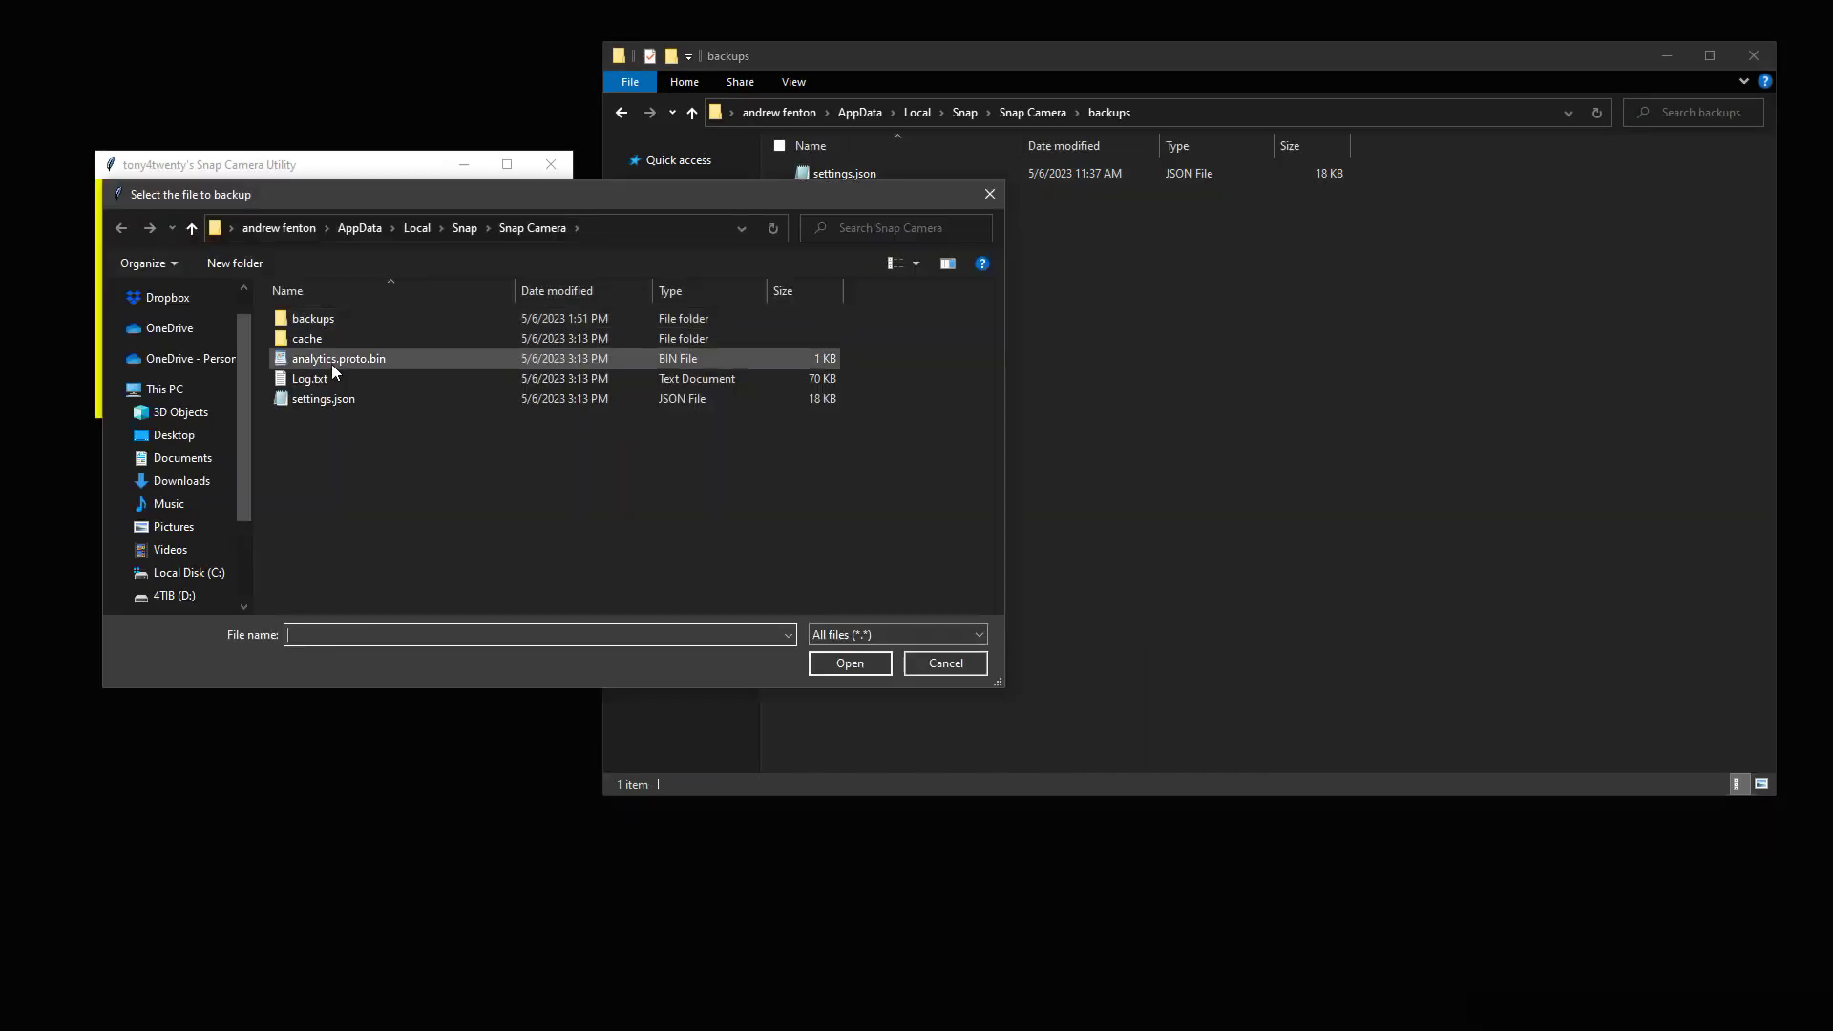
pyautogui.click(323, 398)
pyautogui.click(819, 663)
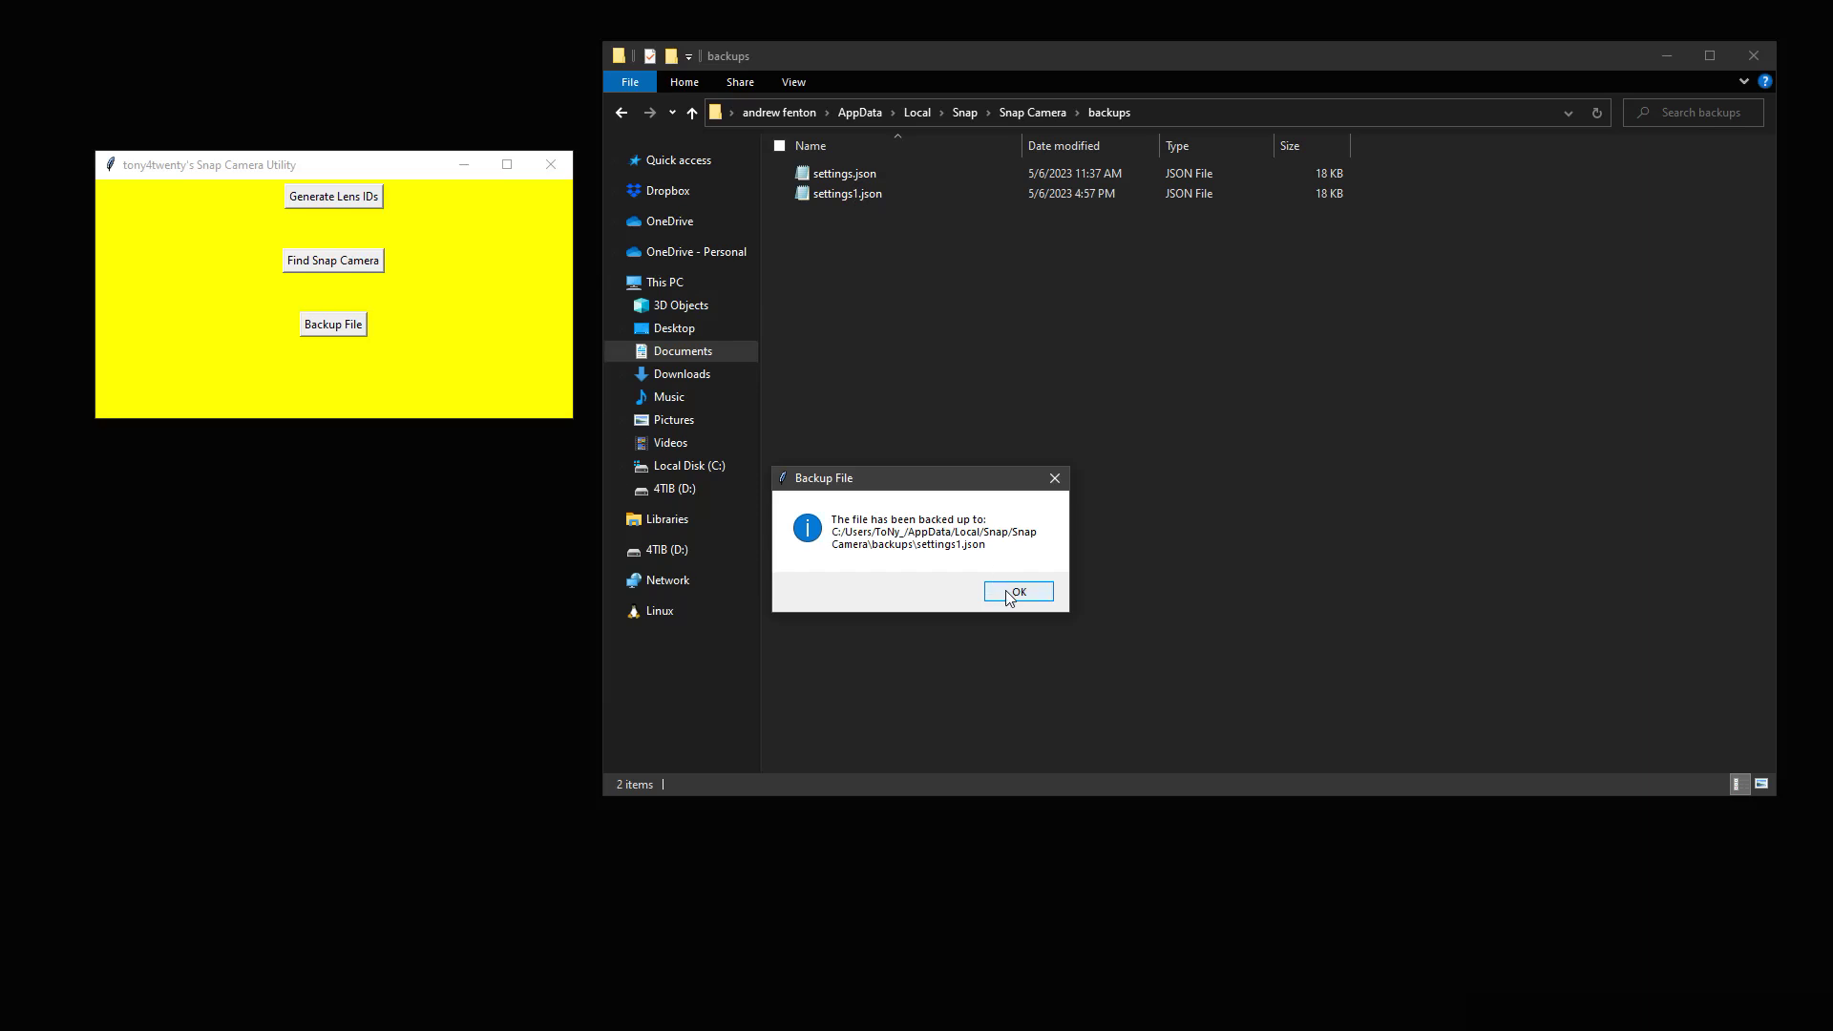
pyautogui.click(1009, 596)
# Back up settings.json two more times with the Snap Camera utility.
pyautogui.click(361, 324)
pyautogui.click(387, 398)
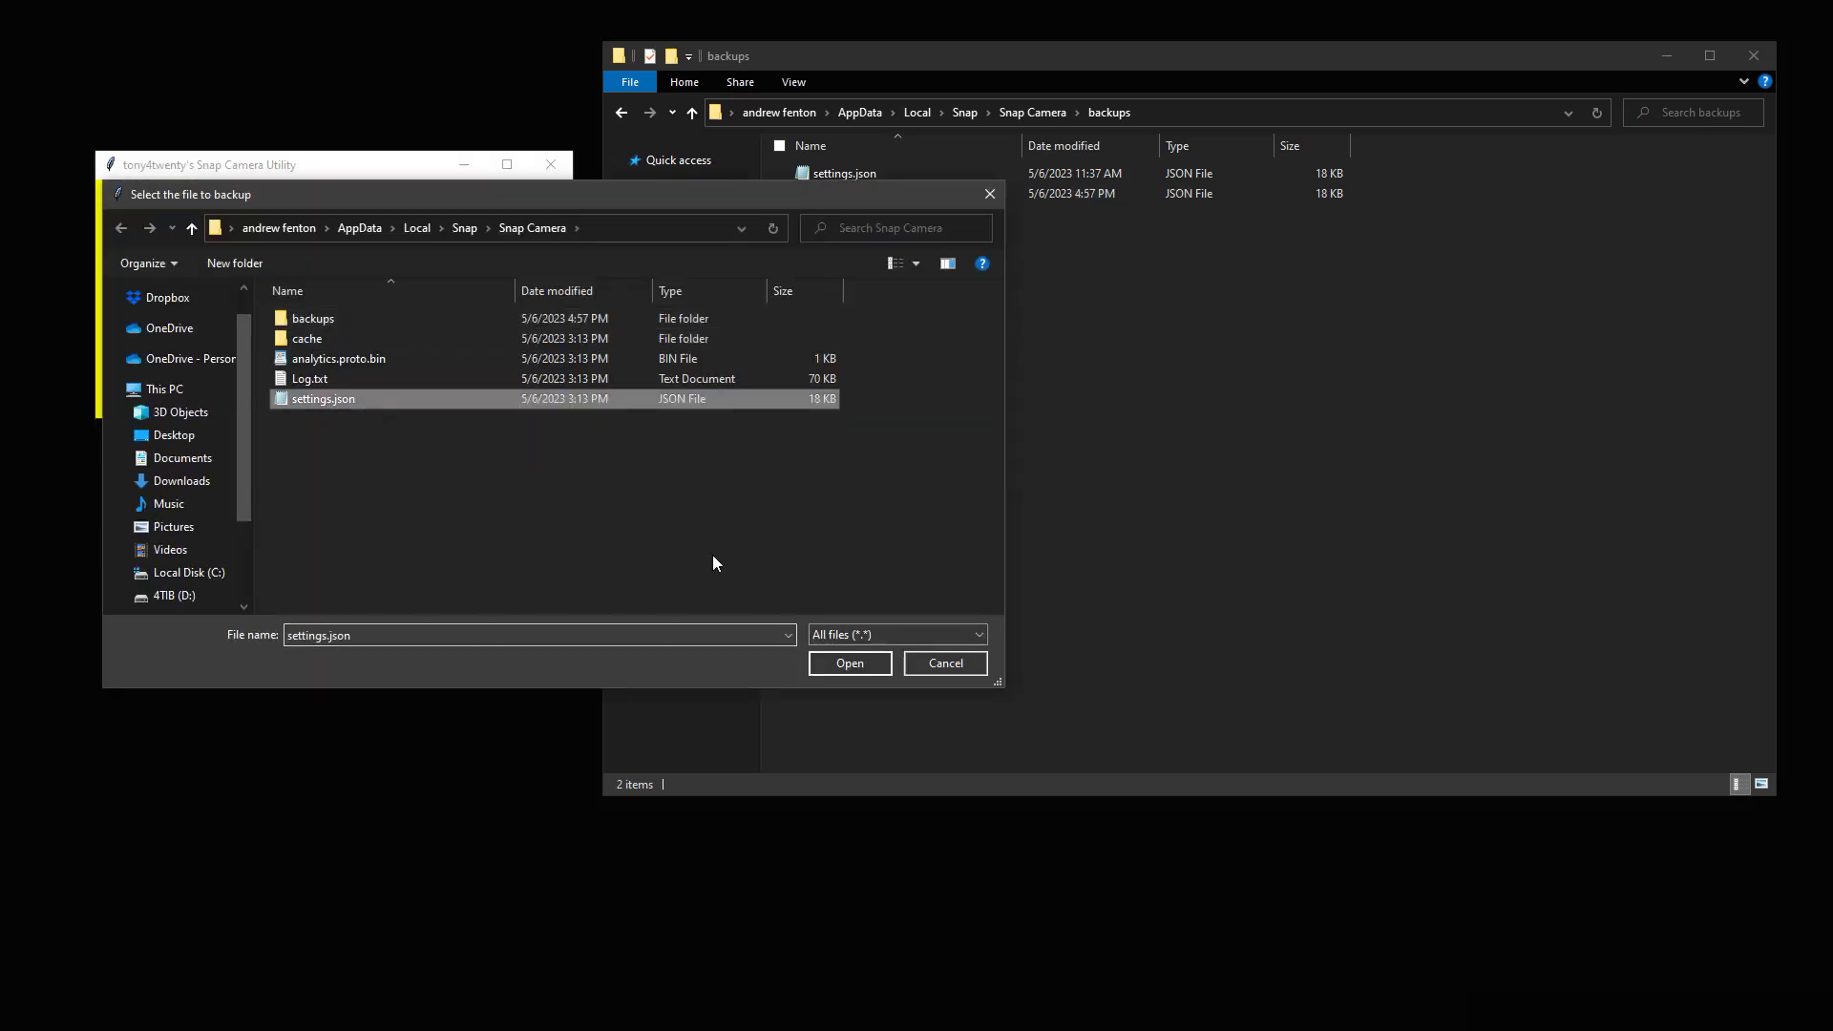
pyautogui.click(850, 662)
pyautogui.click(1015, 589)
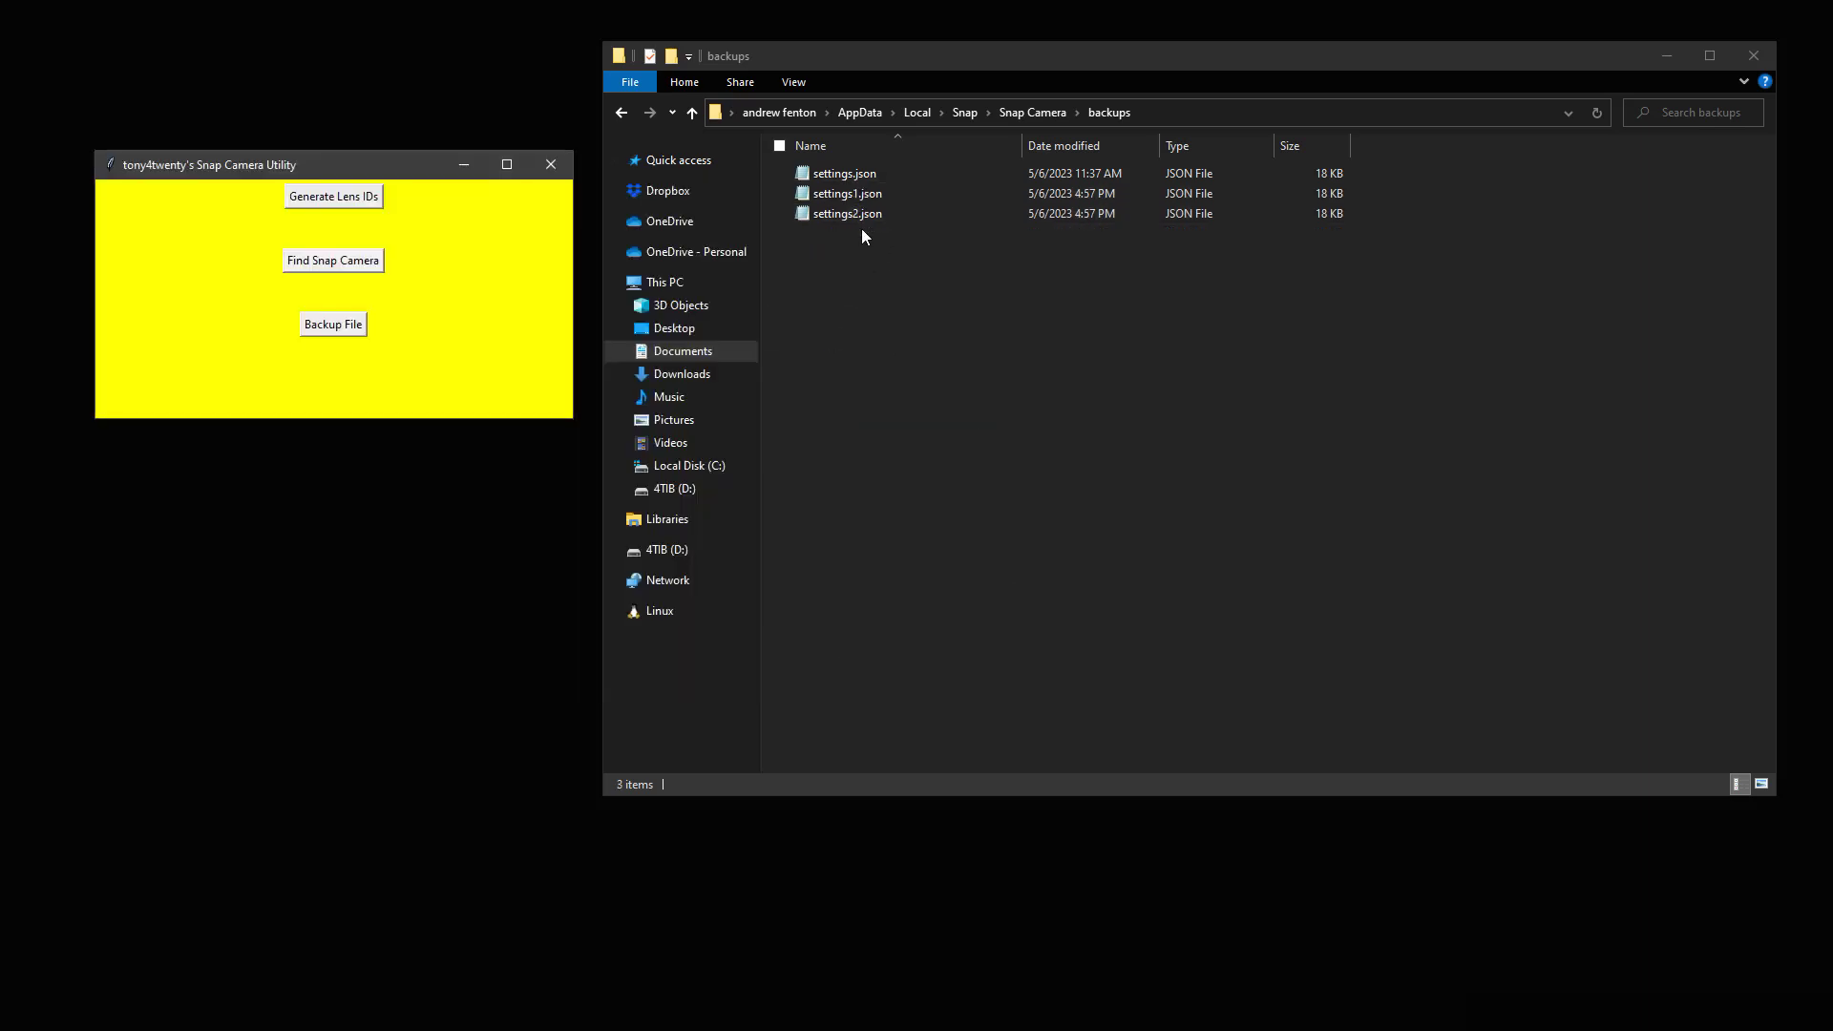
pyautogui.click(333, 324)
pyautogui.click(429, 407)
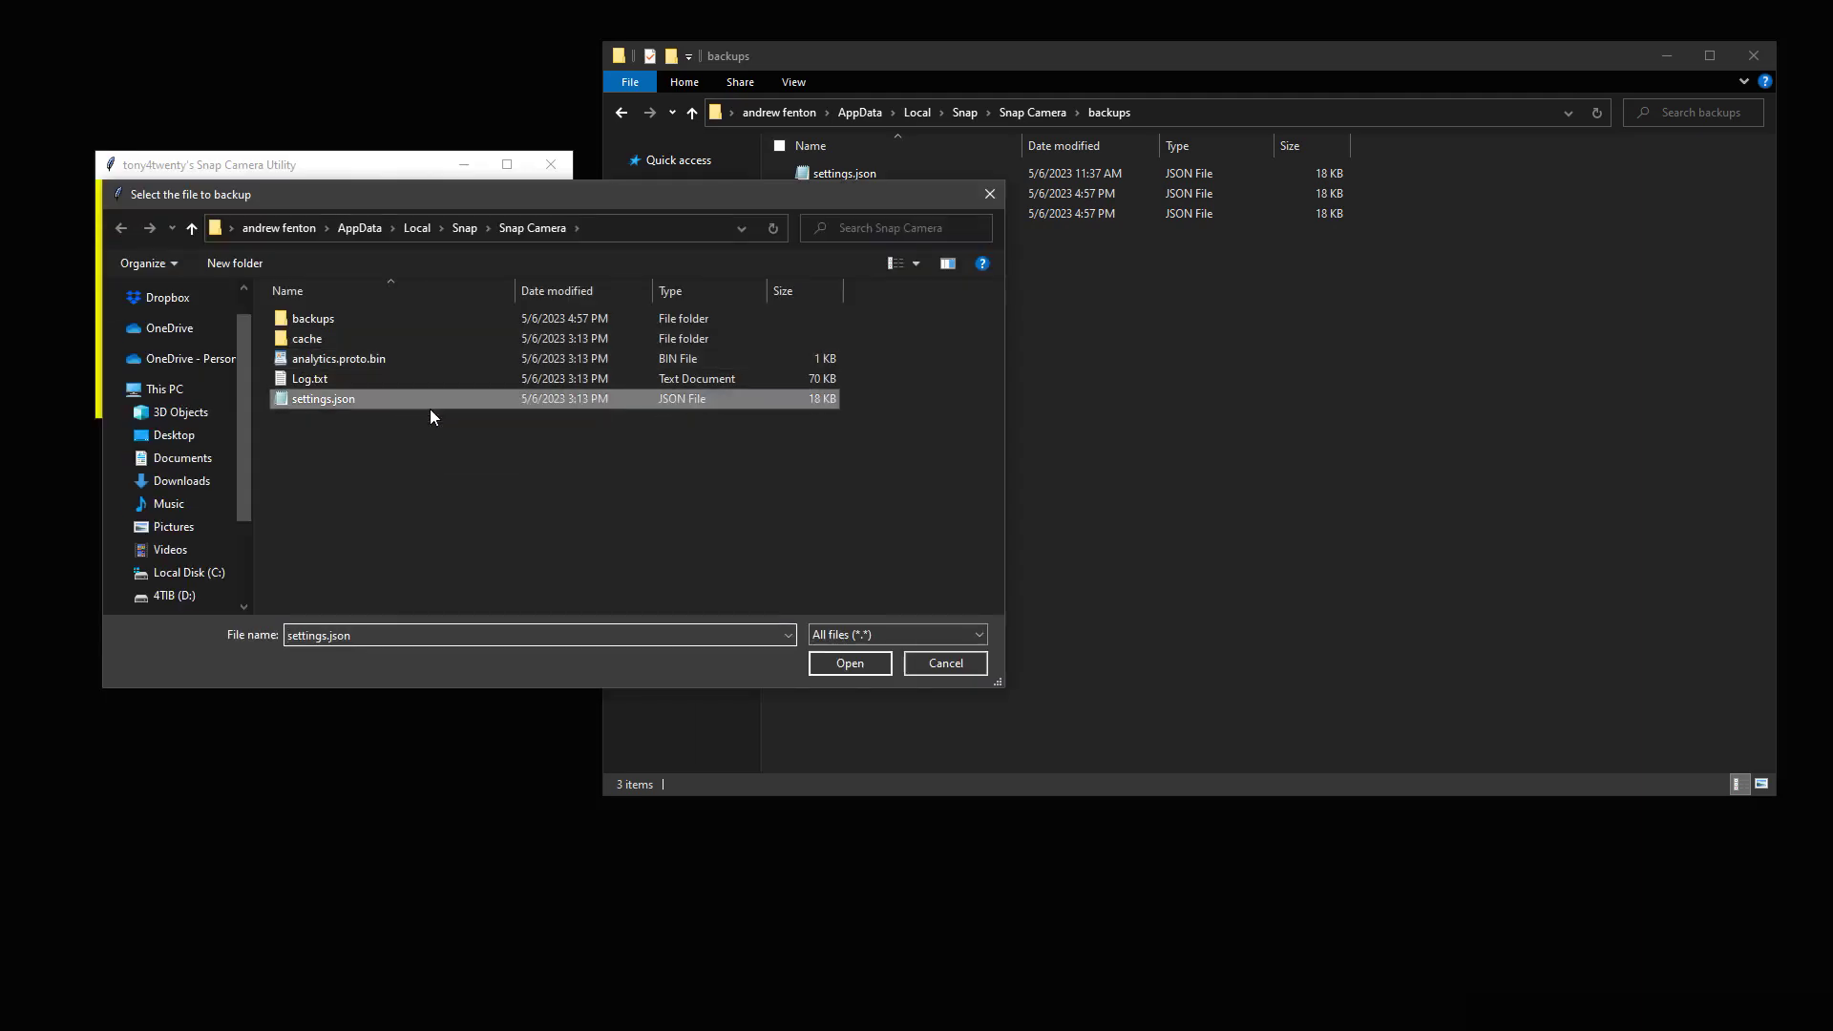
pyautogui.click(831, 663)
pyautogui.click(1020, 591)
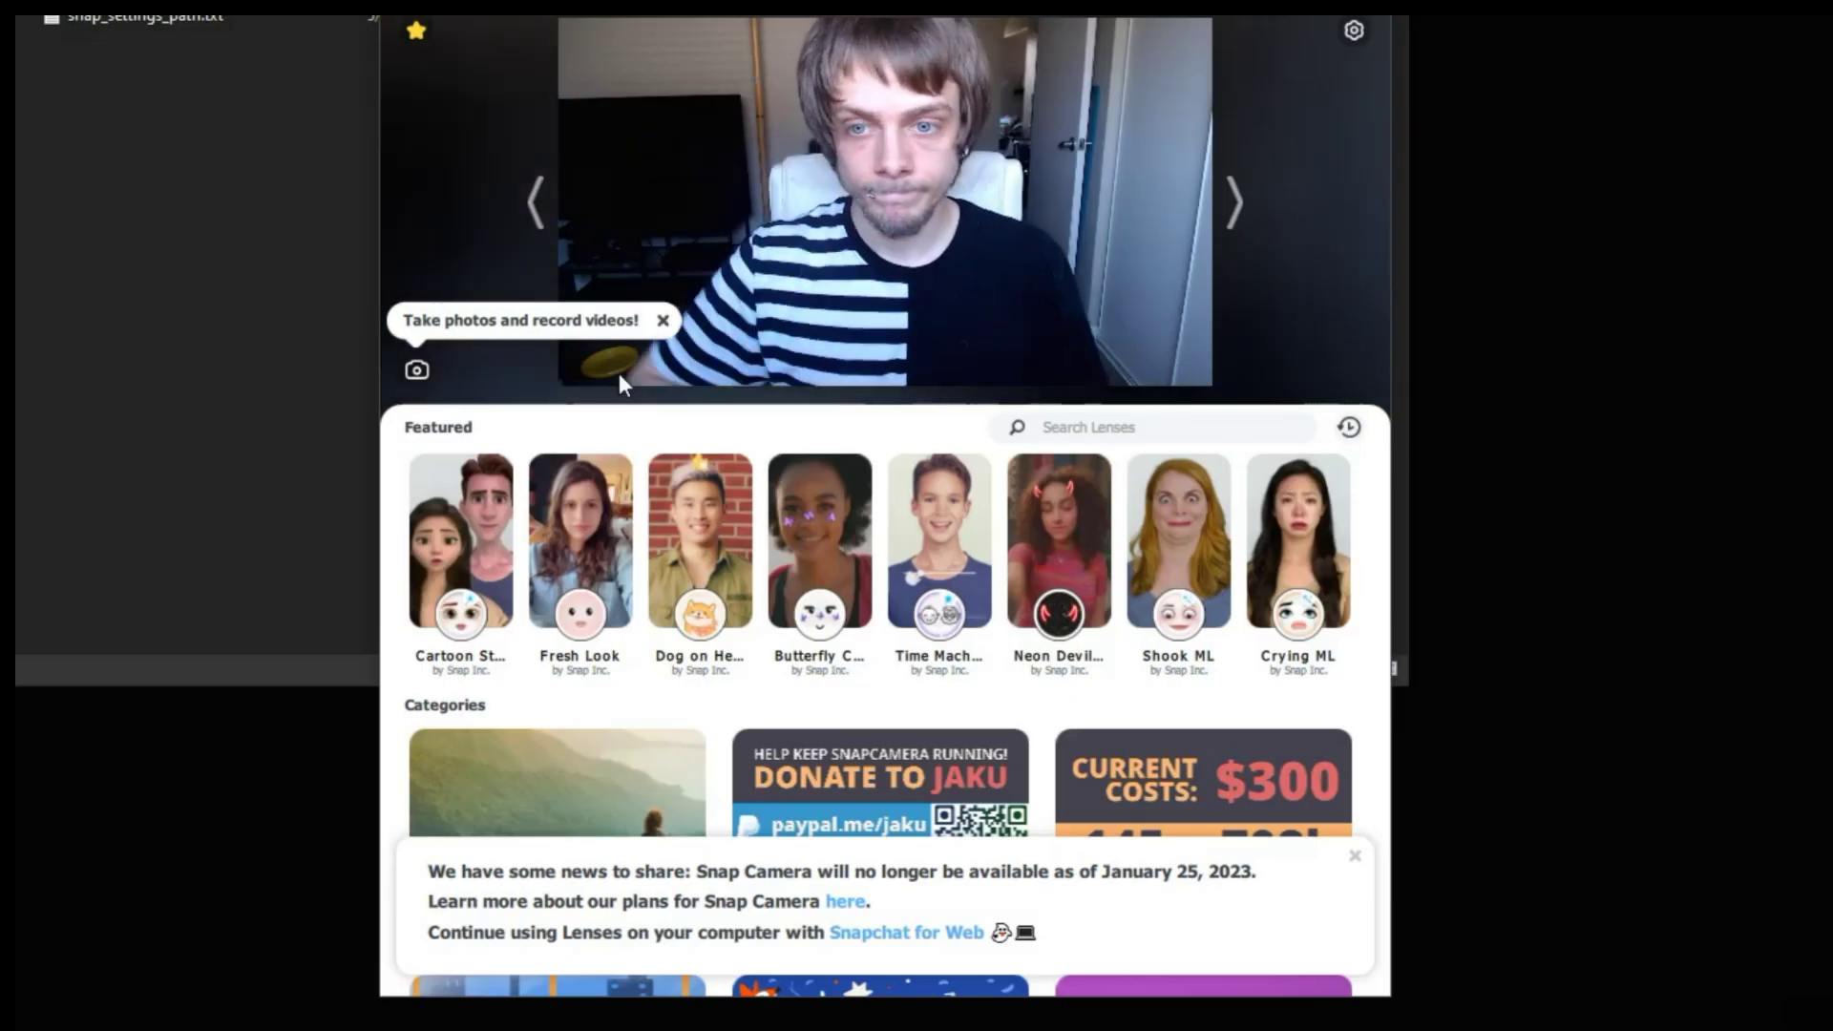
# Review the favourite lenses' hotkeys in Snap Camera and compare them with the shortcut in lens_shortcut.txt.
pyautogui.click(413, 28)
pyautogui.click(736, 24)
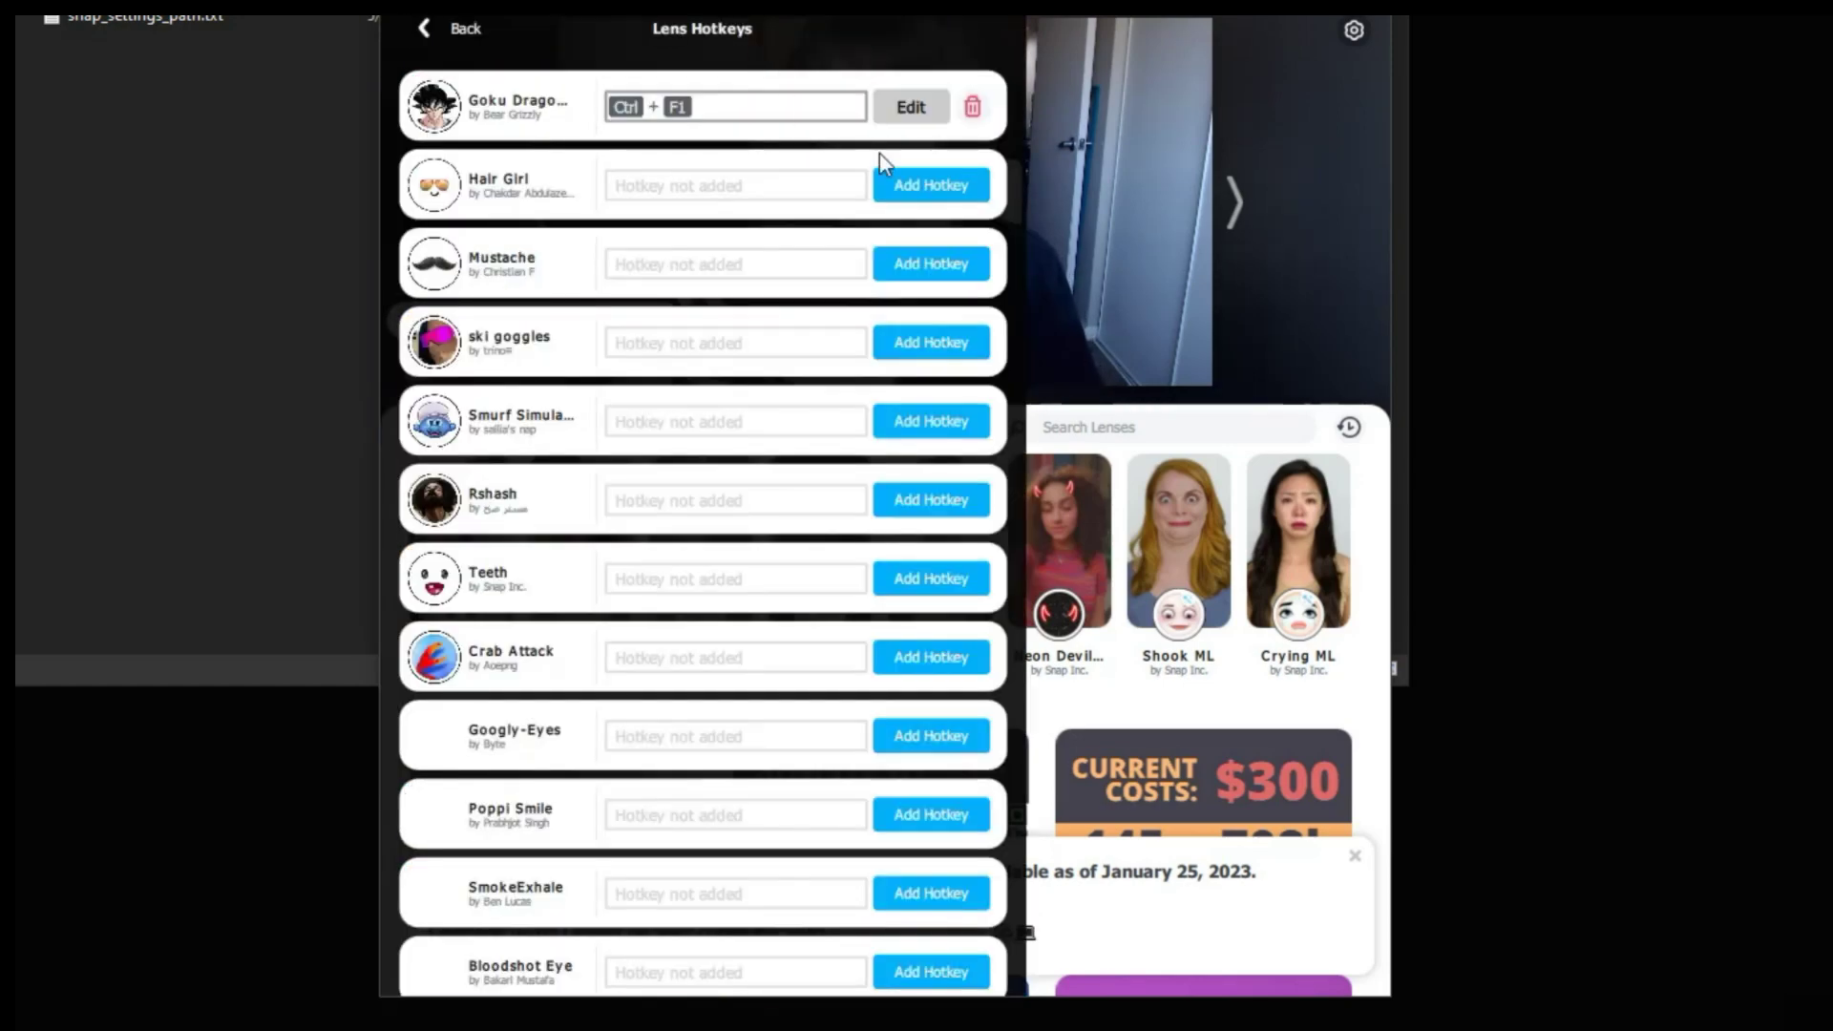
pyautogui.scroll(-20, 819, 286)
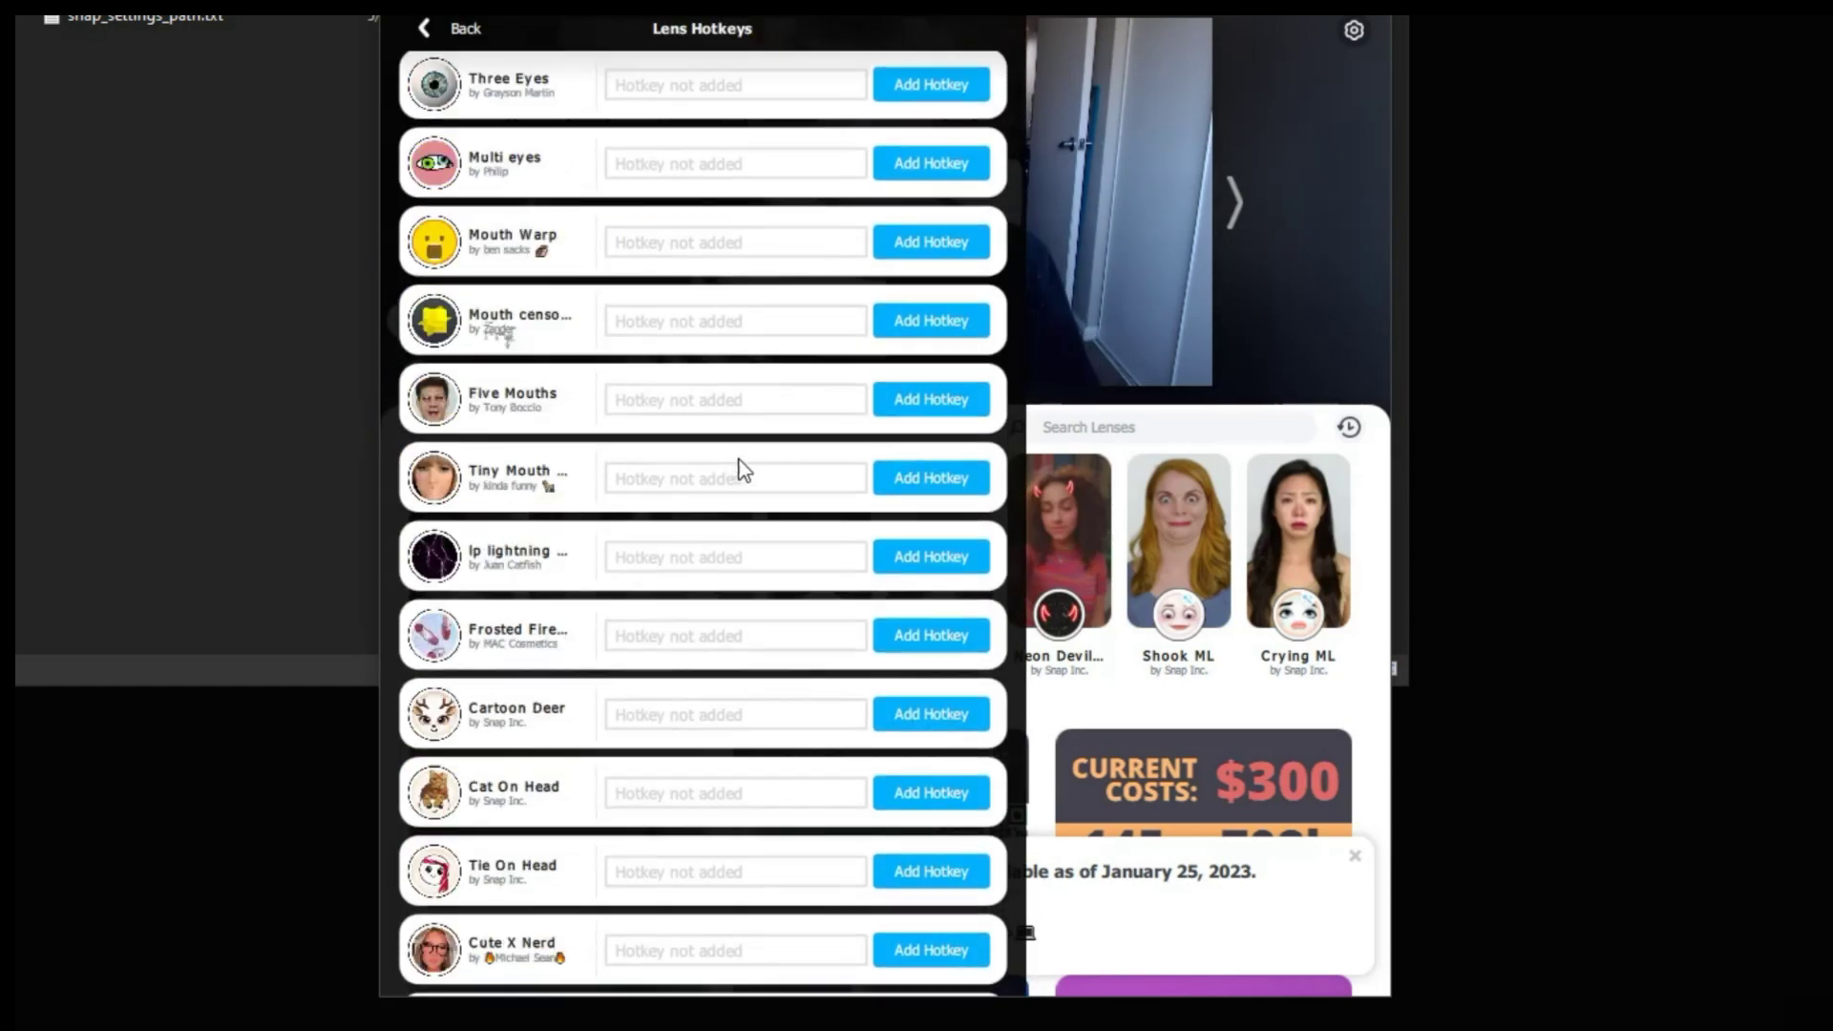
pyautogui.scroll(20, 744, 429)
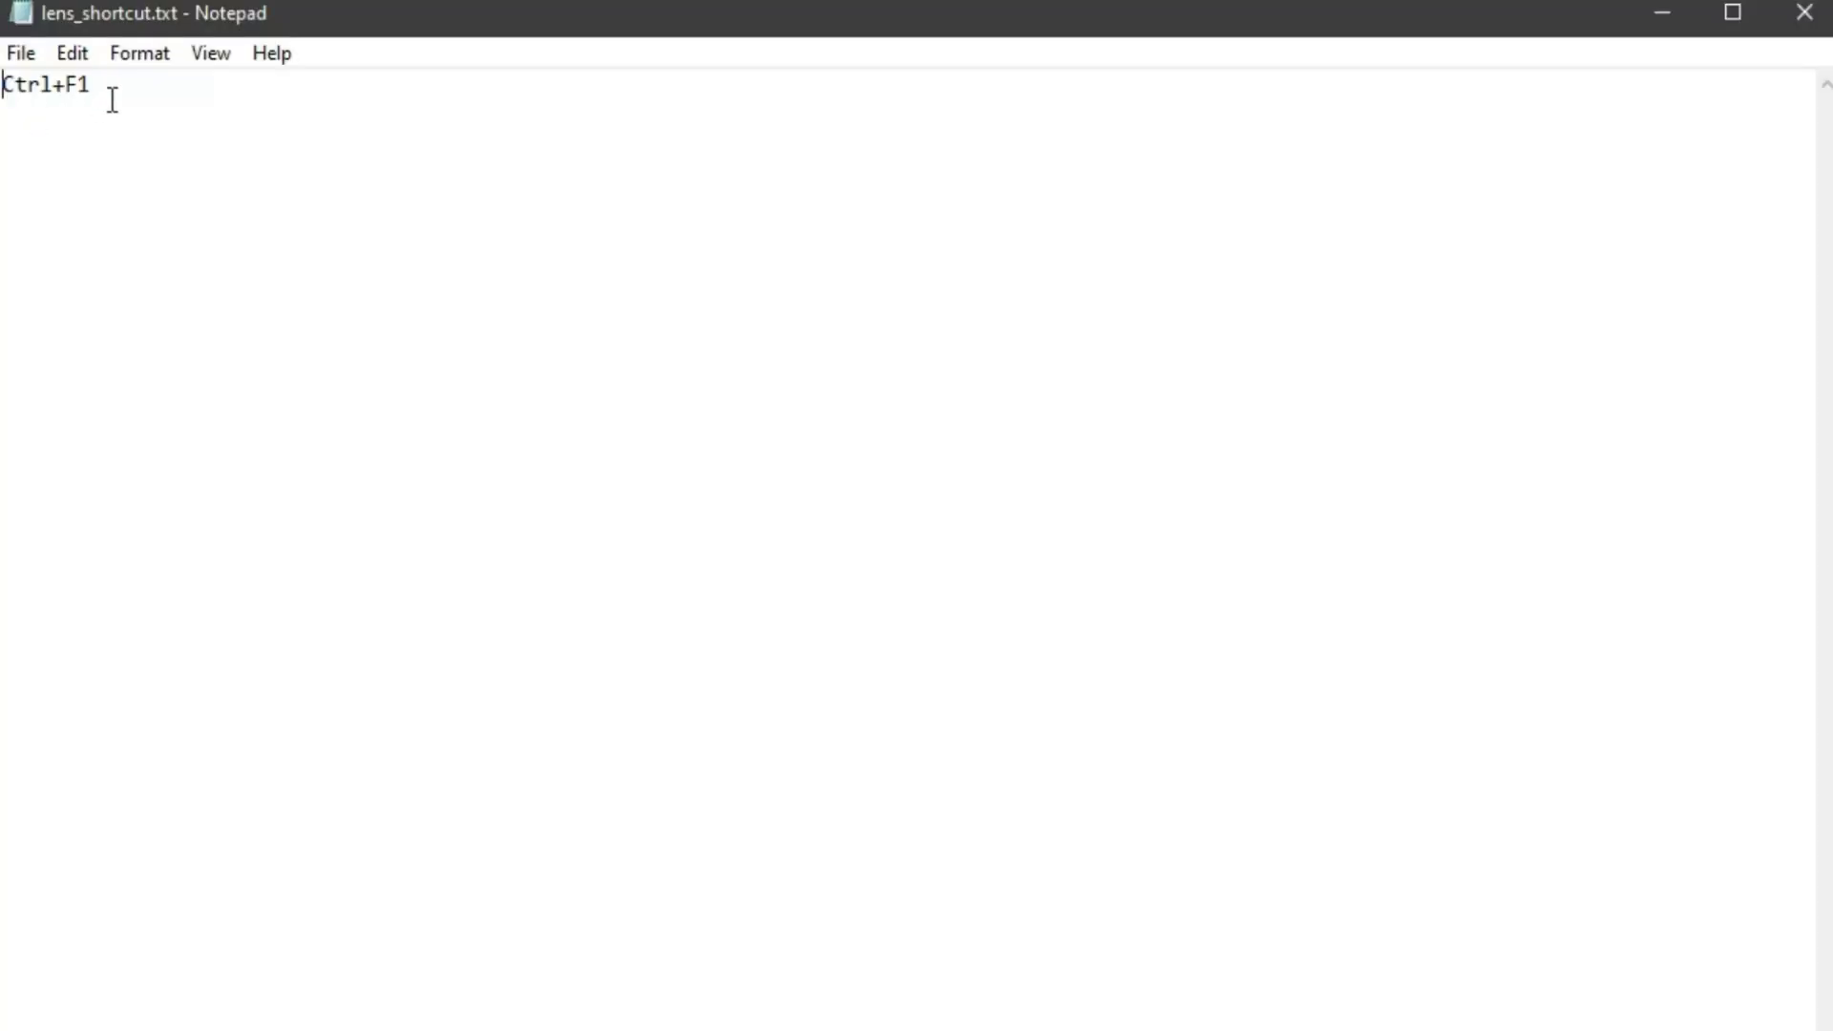
pyautogui.moveTo(112, 99); pyautogui.dragTo(2, 96)
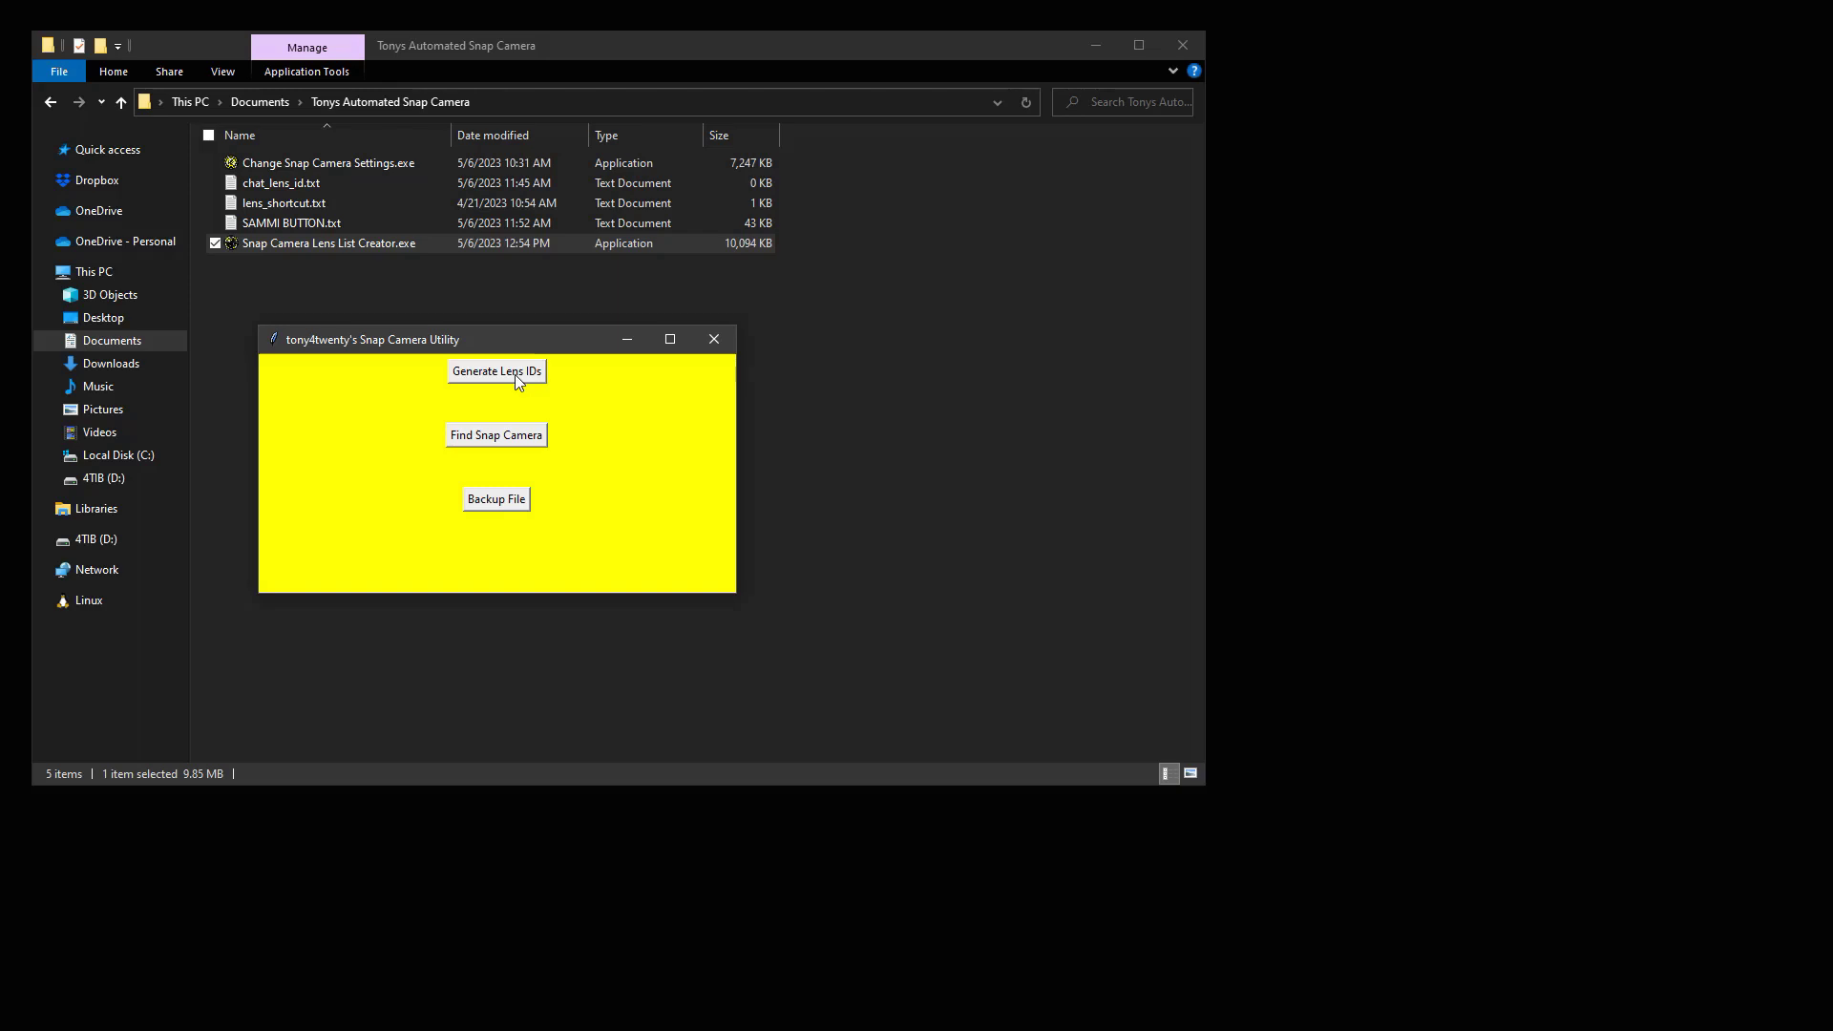
# Generate the lens IDs and point the utility to Snap Camera.exe in C:\Jaku's Snap Camera.
pyautogui.click(513, 374)
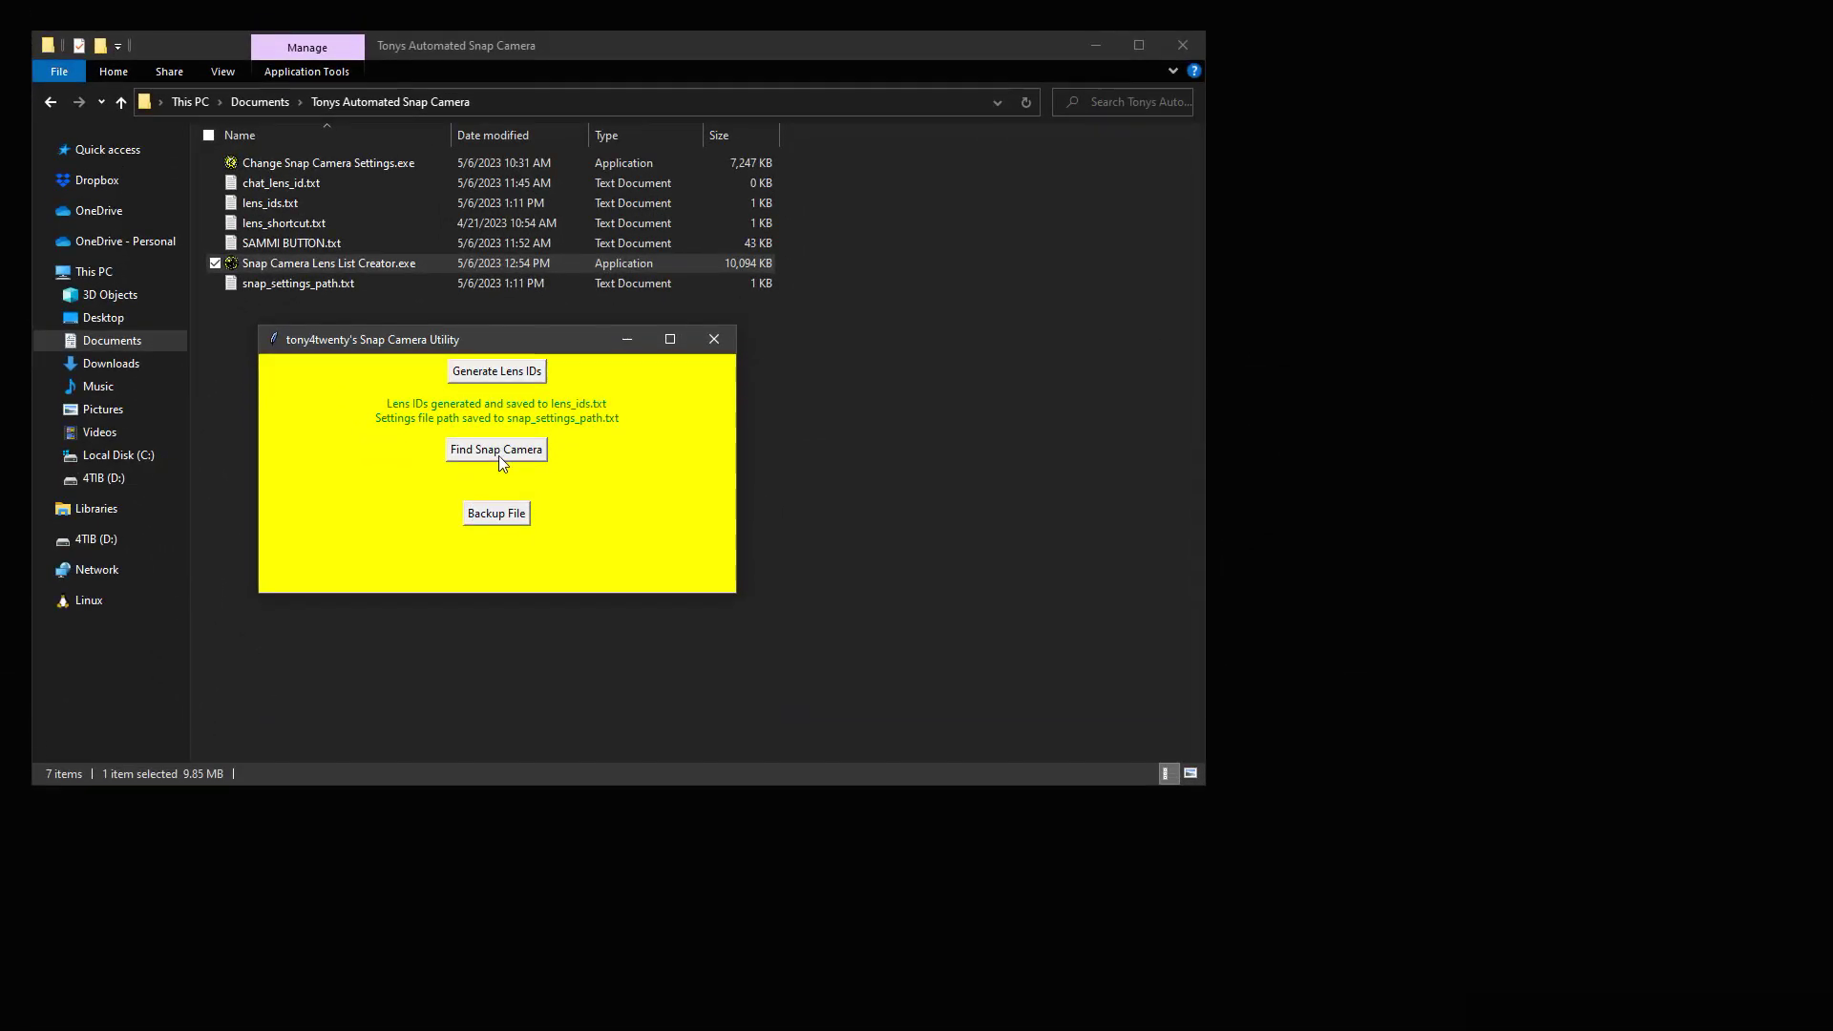
pyautogui.click(499, 453)
pyautogui.click(357, 635)
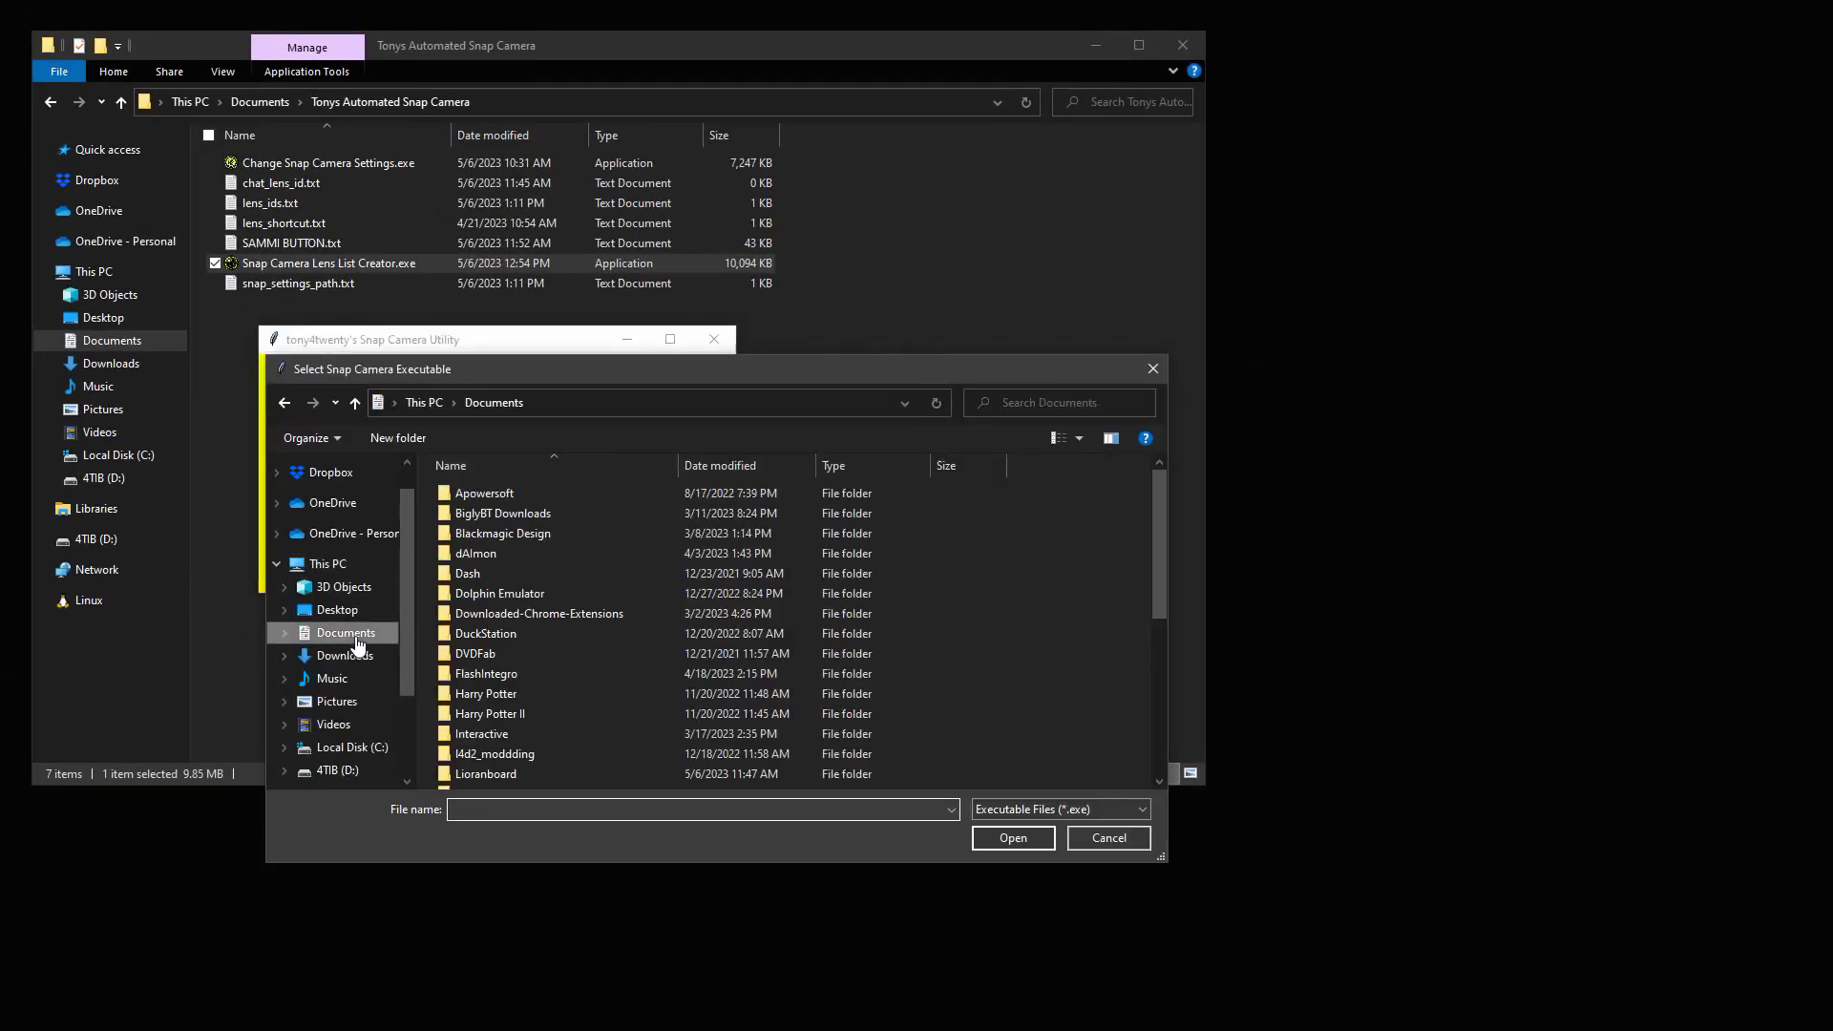
pyautogui.click(351, 748)
pyautogui.doubleClick(514, 571)
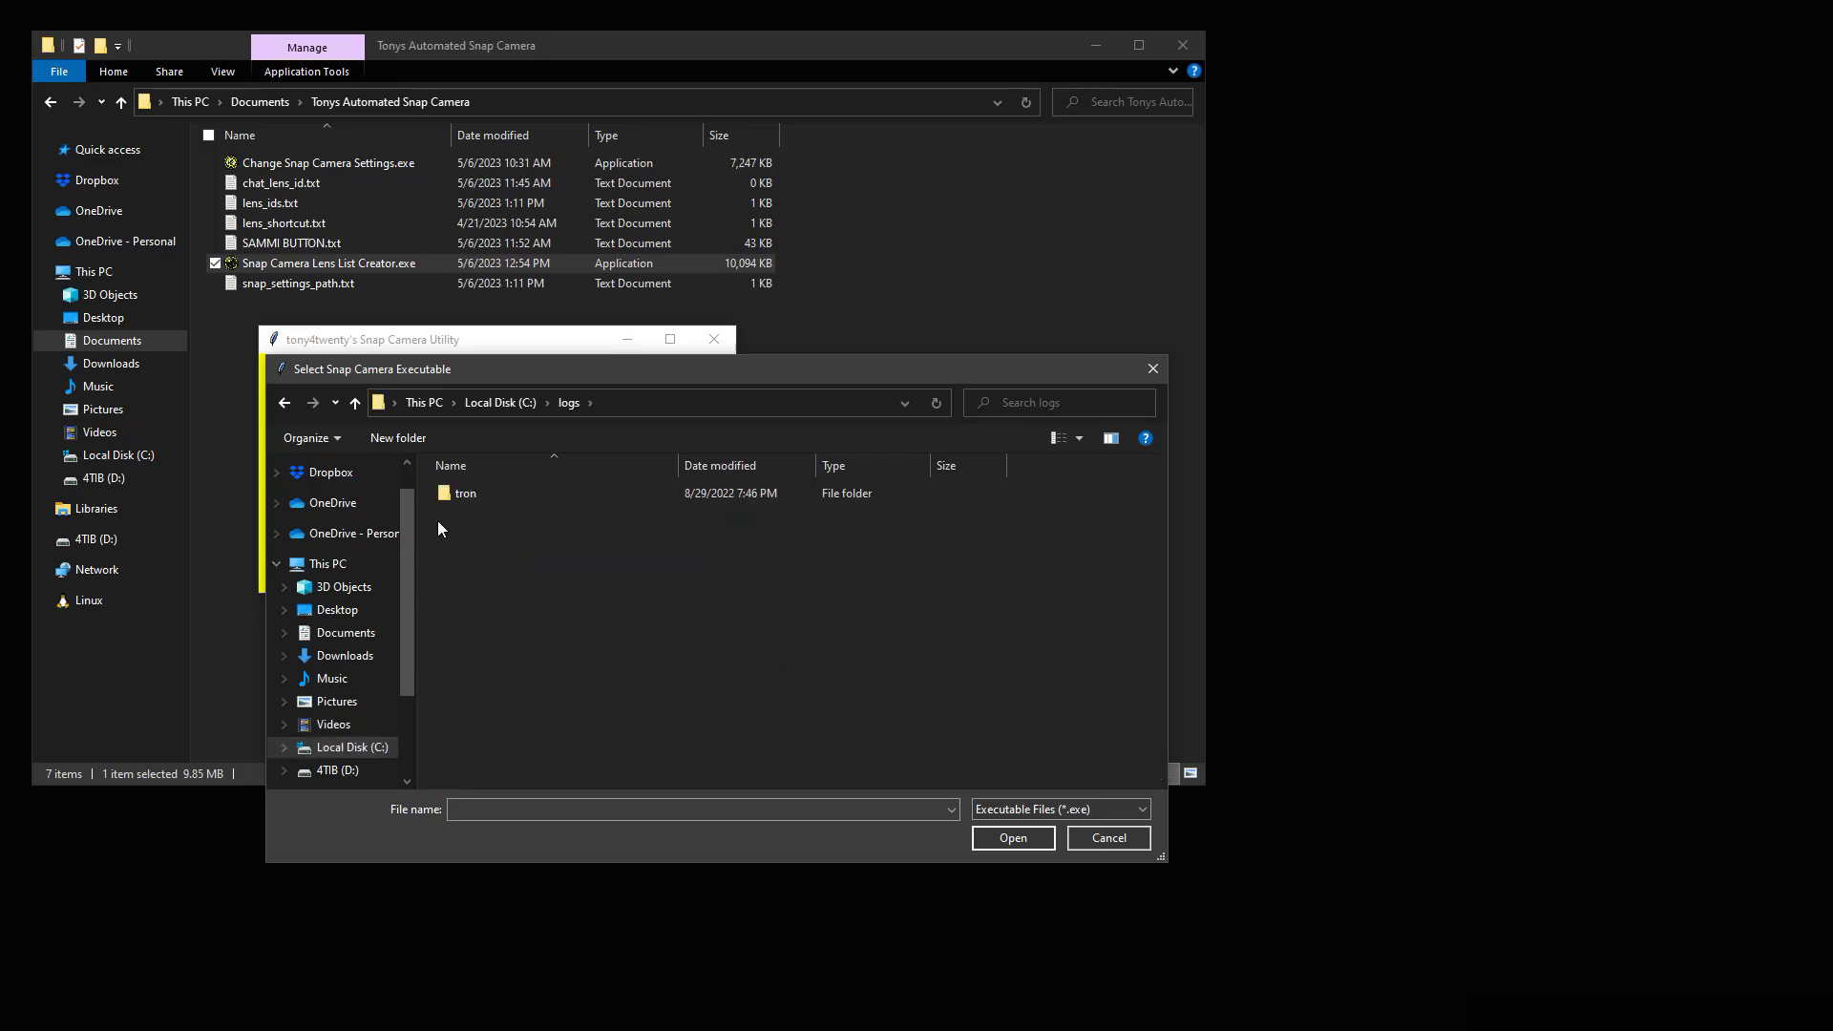
pyautogui.click(285, 402)
pyautogui.doubleClick(492, 557)
pyautogui.scroll(-4, 506, 563)
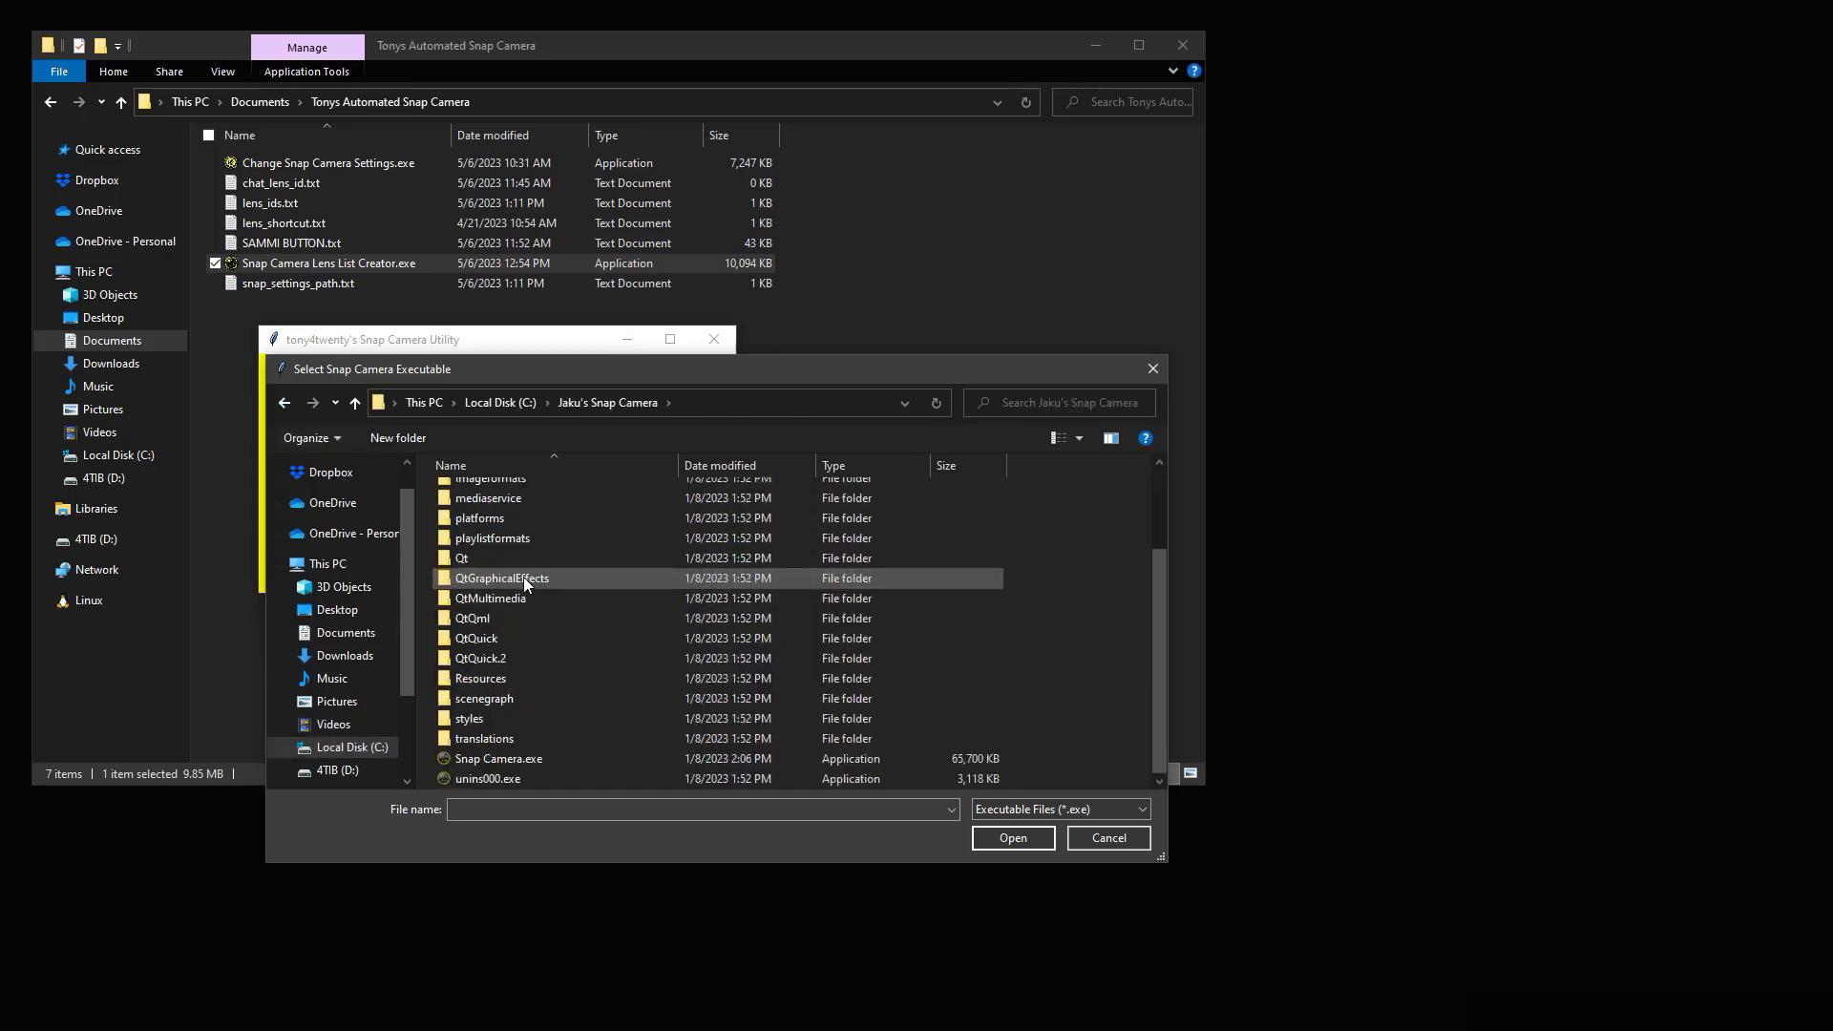
pyautogui.click(498, 758)
pyautogui.click(1010, 838)
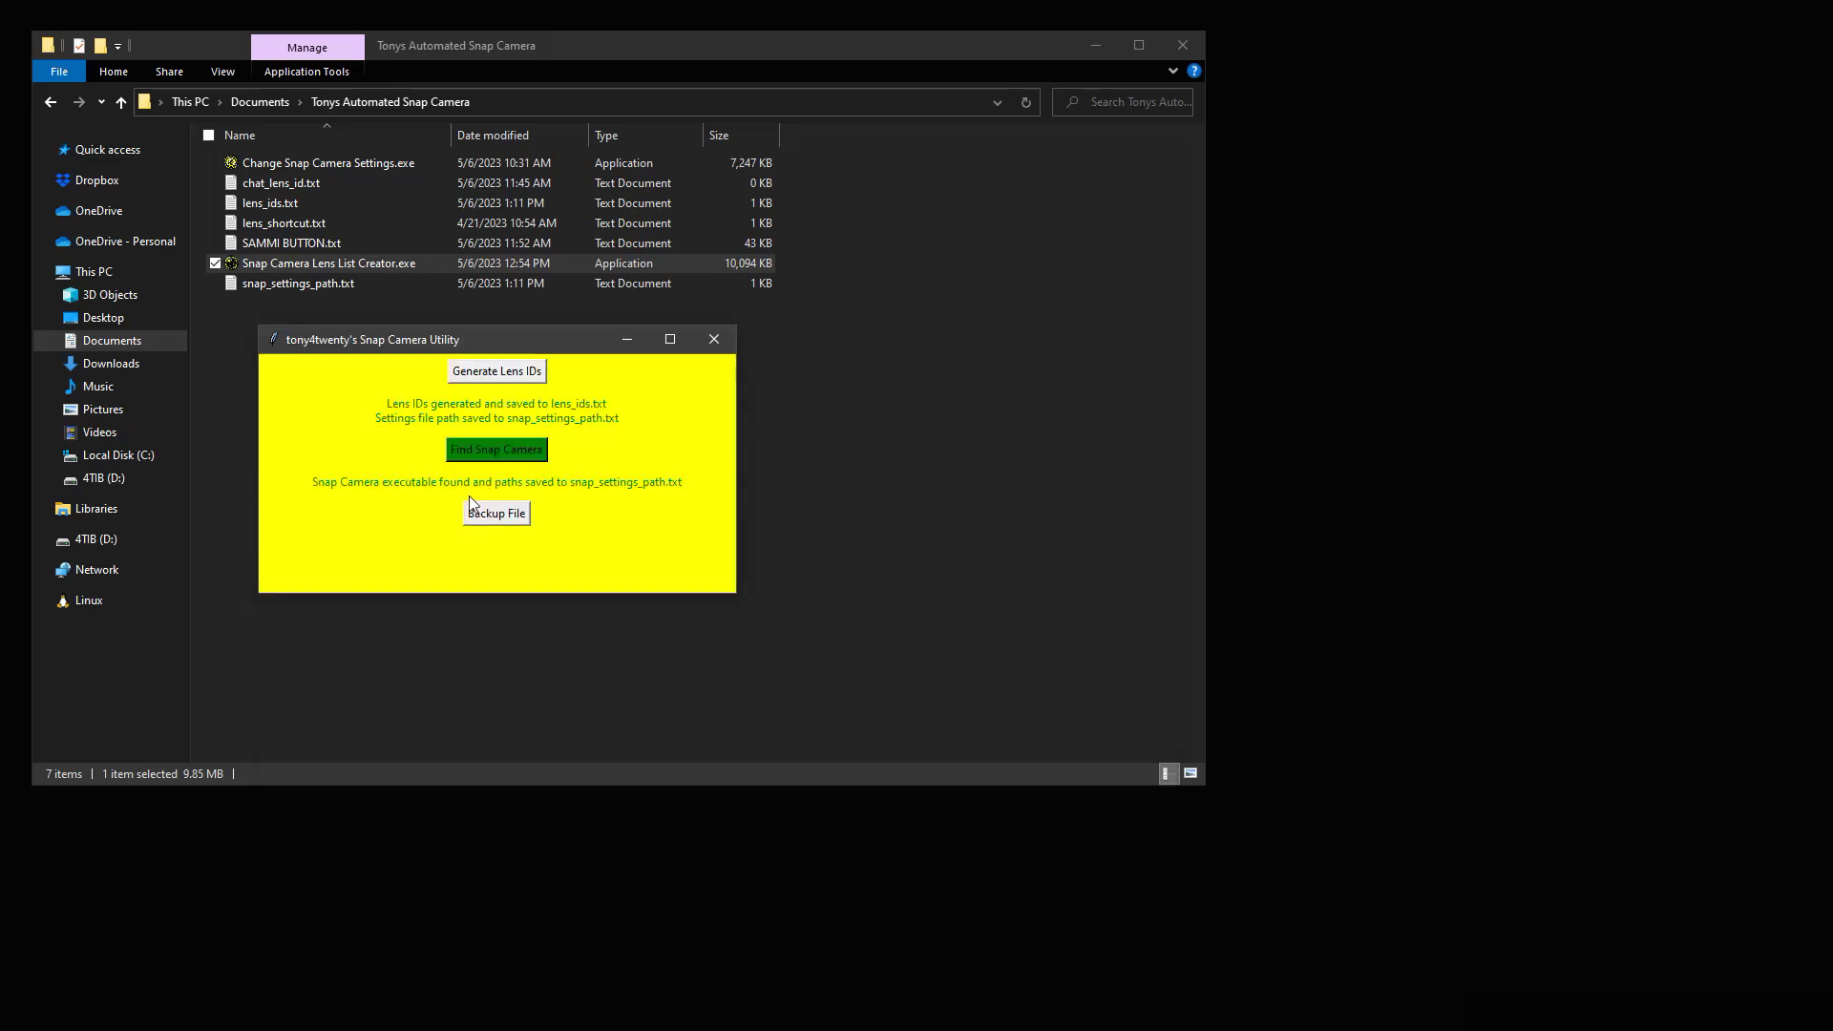
pyautogui.click(715, 340)
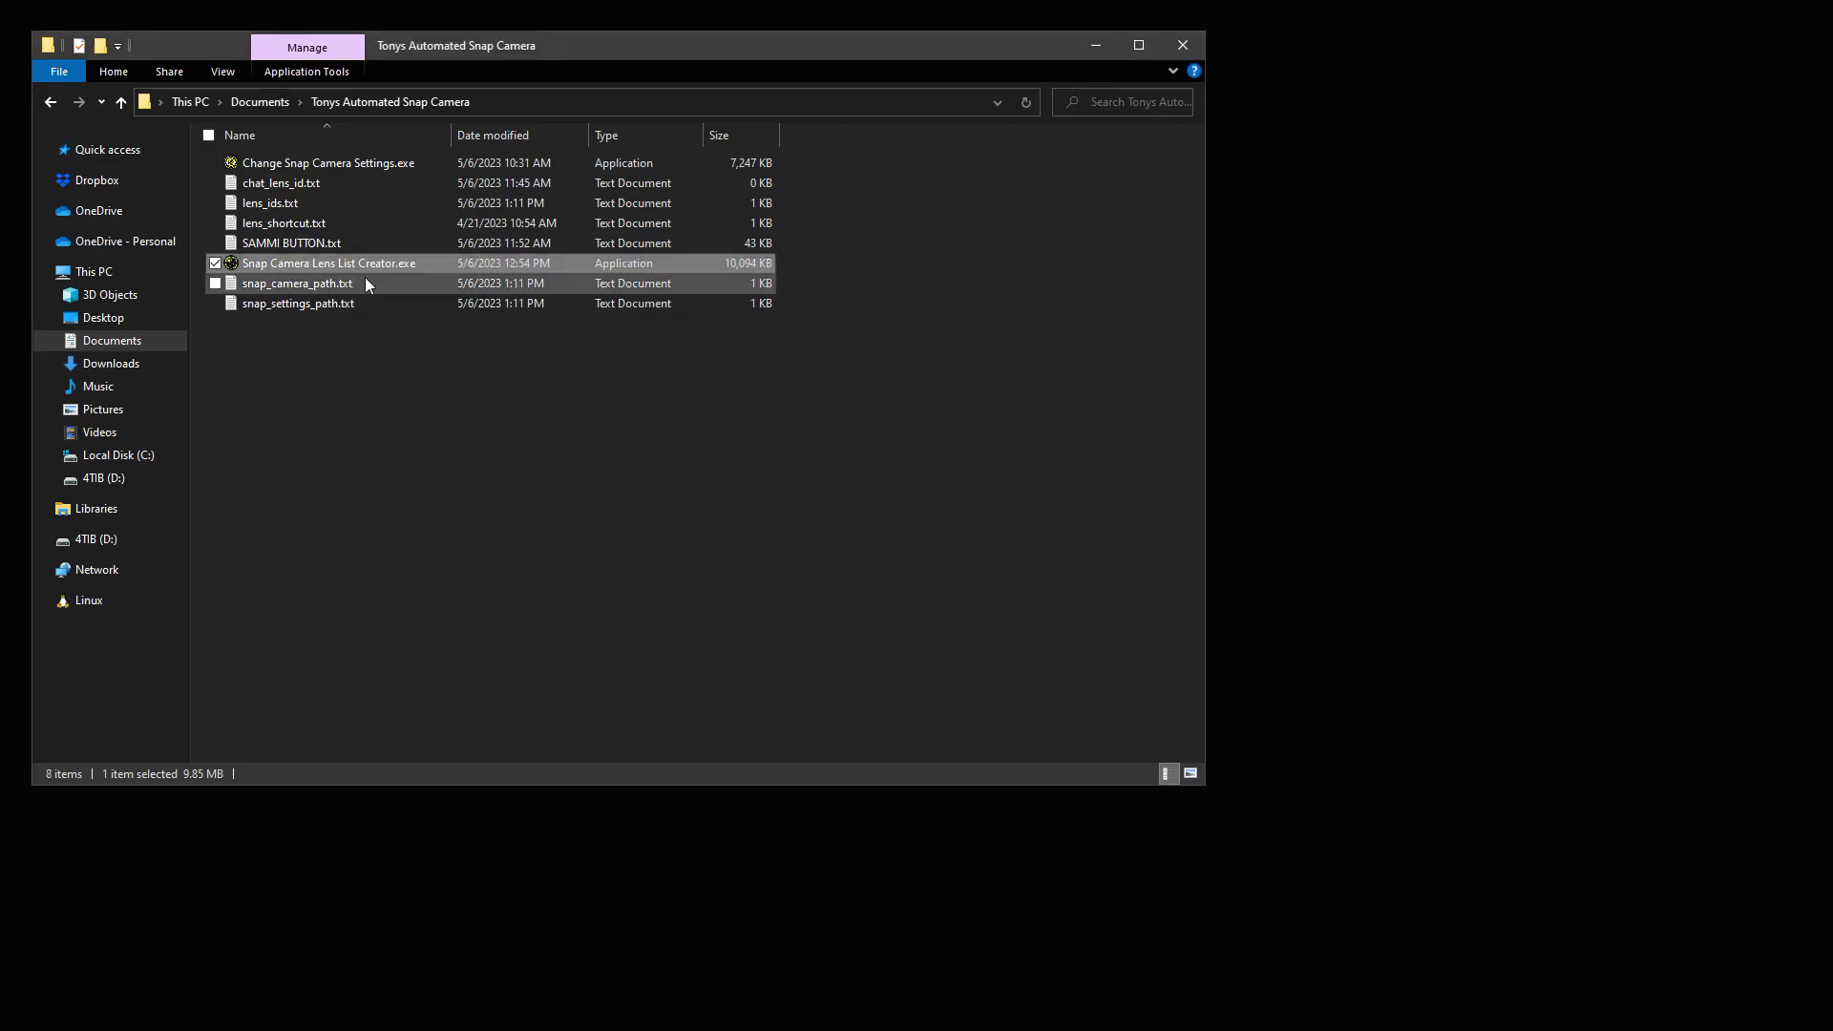
pyautogui.click(276, 204)
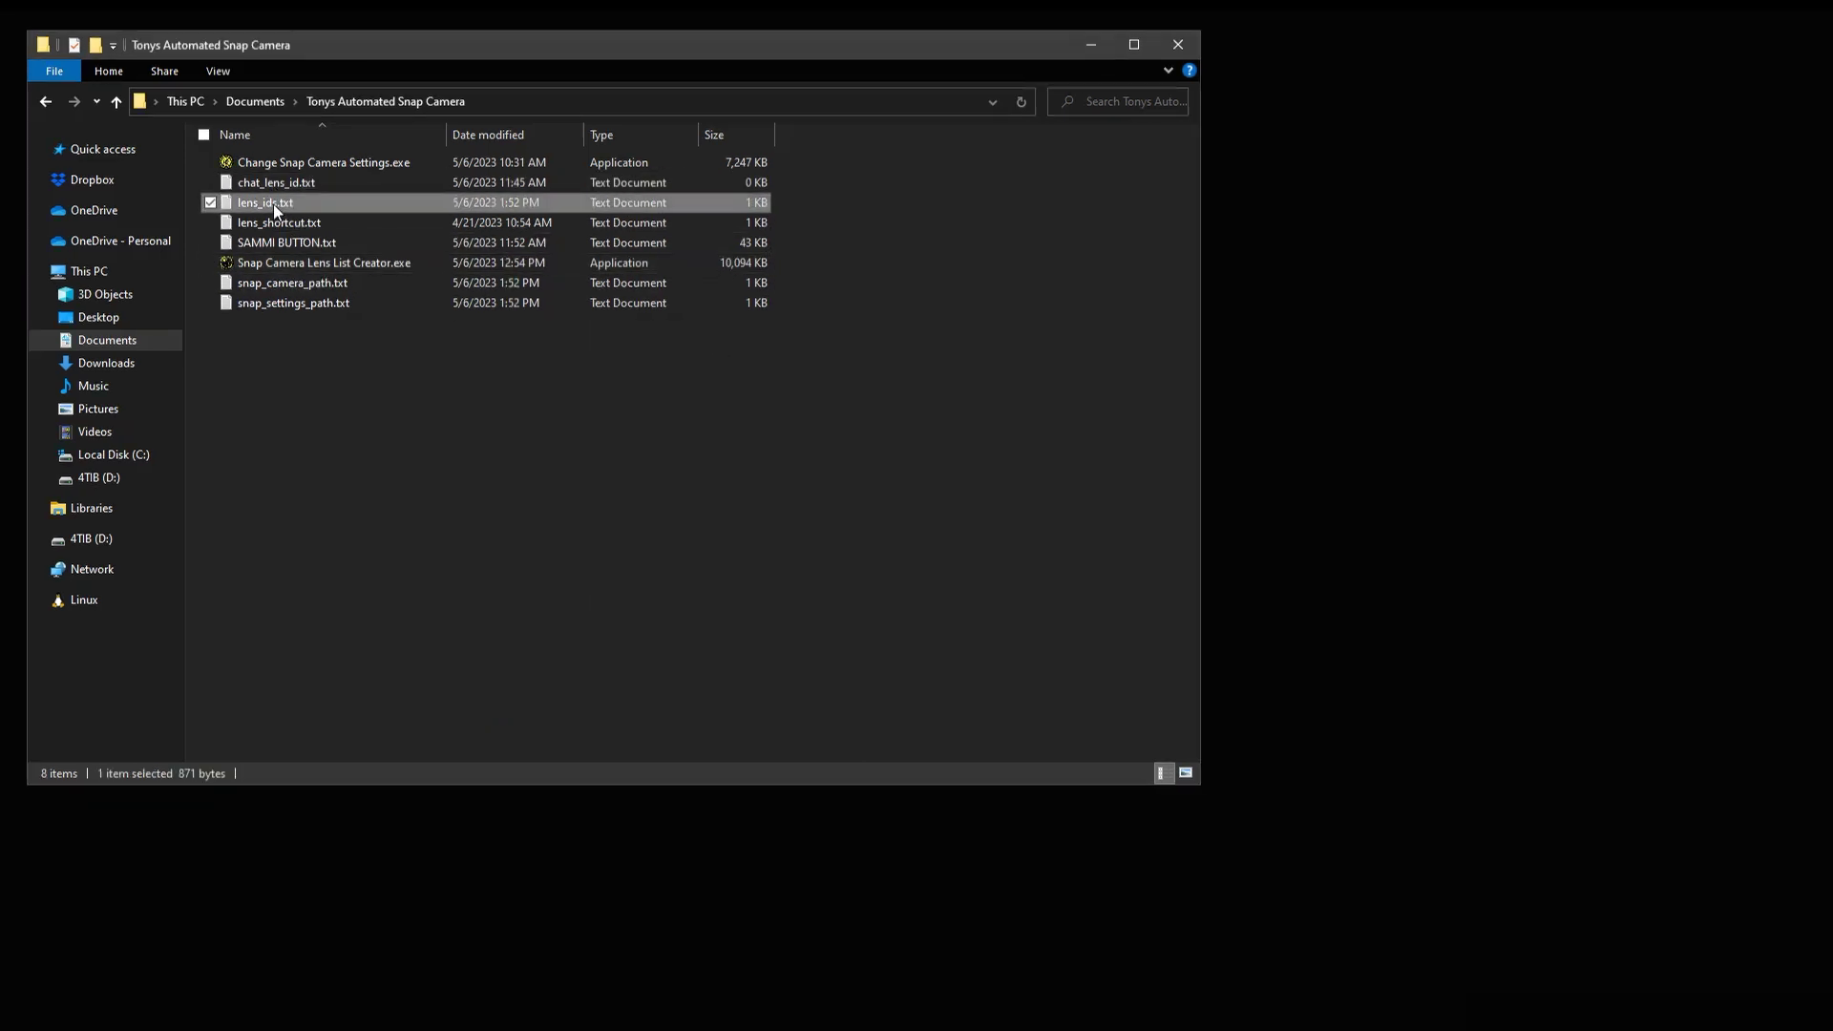
pyautogui.doubleClick(273, 203)
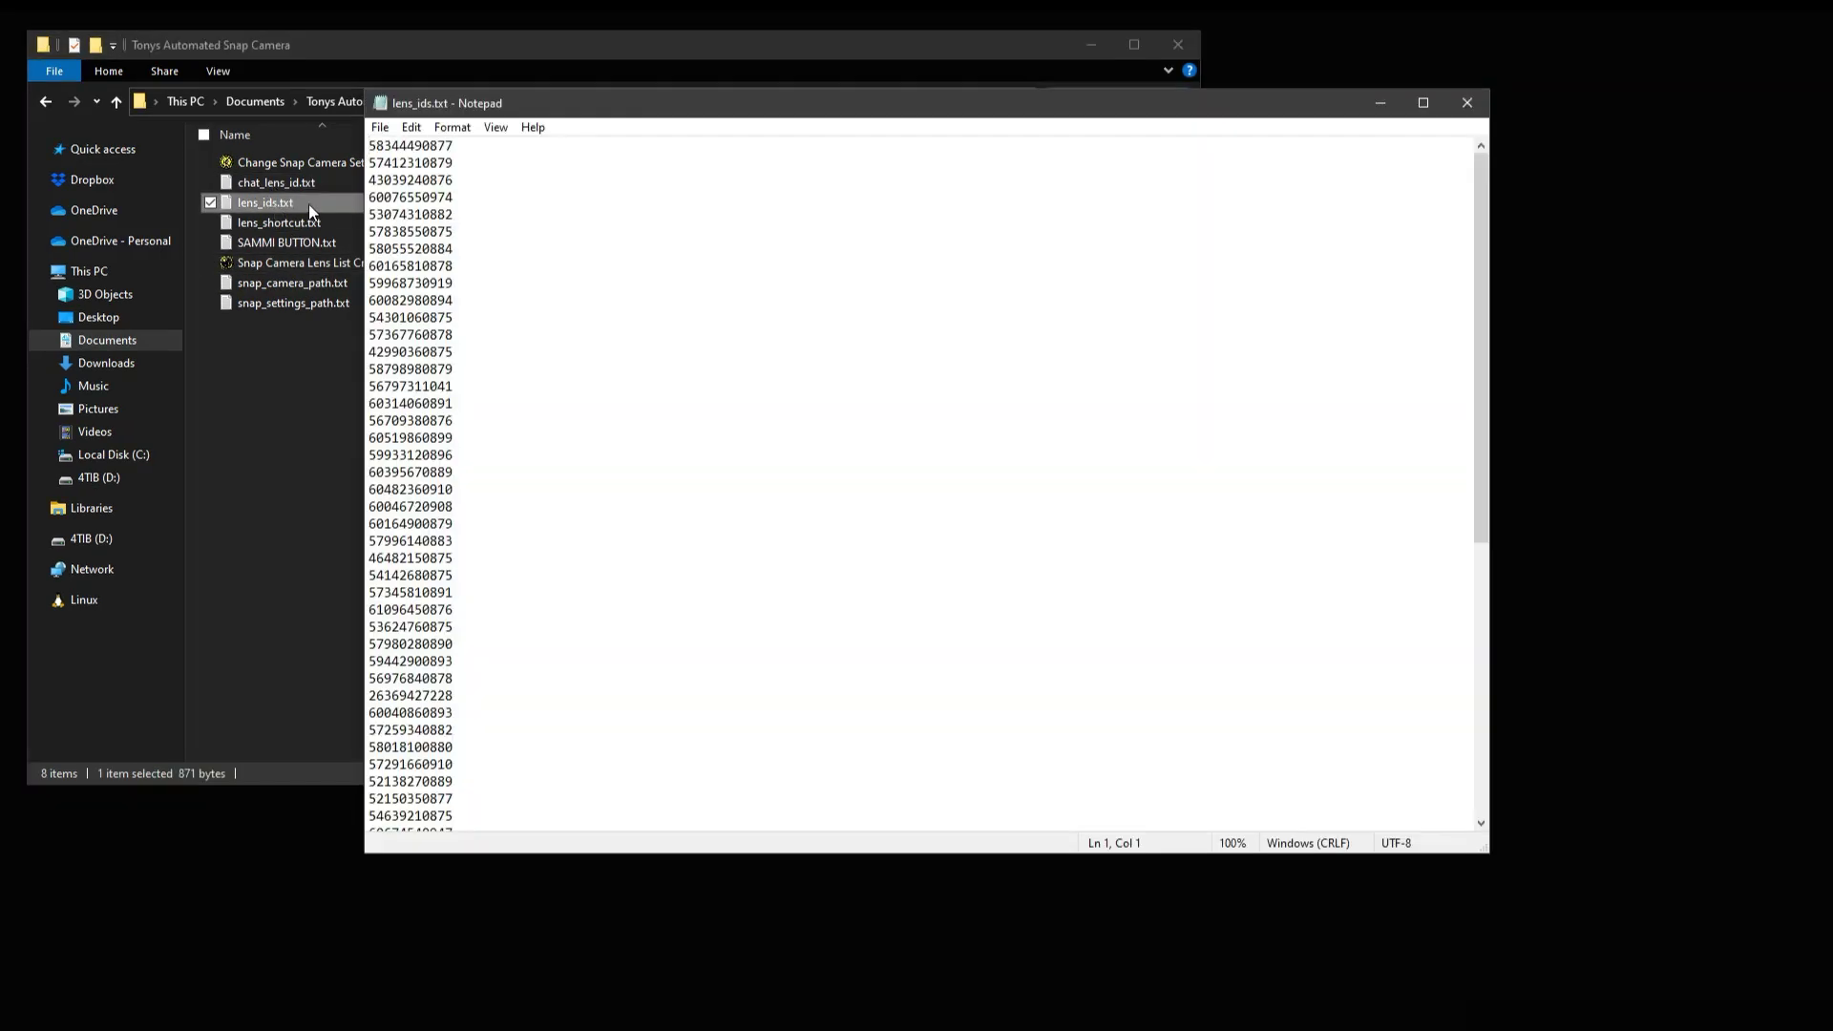
pyautogui.scroll(-9, 406, 417)
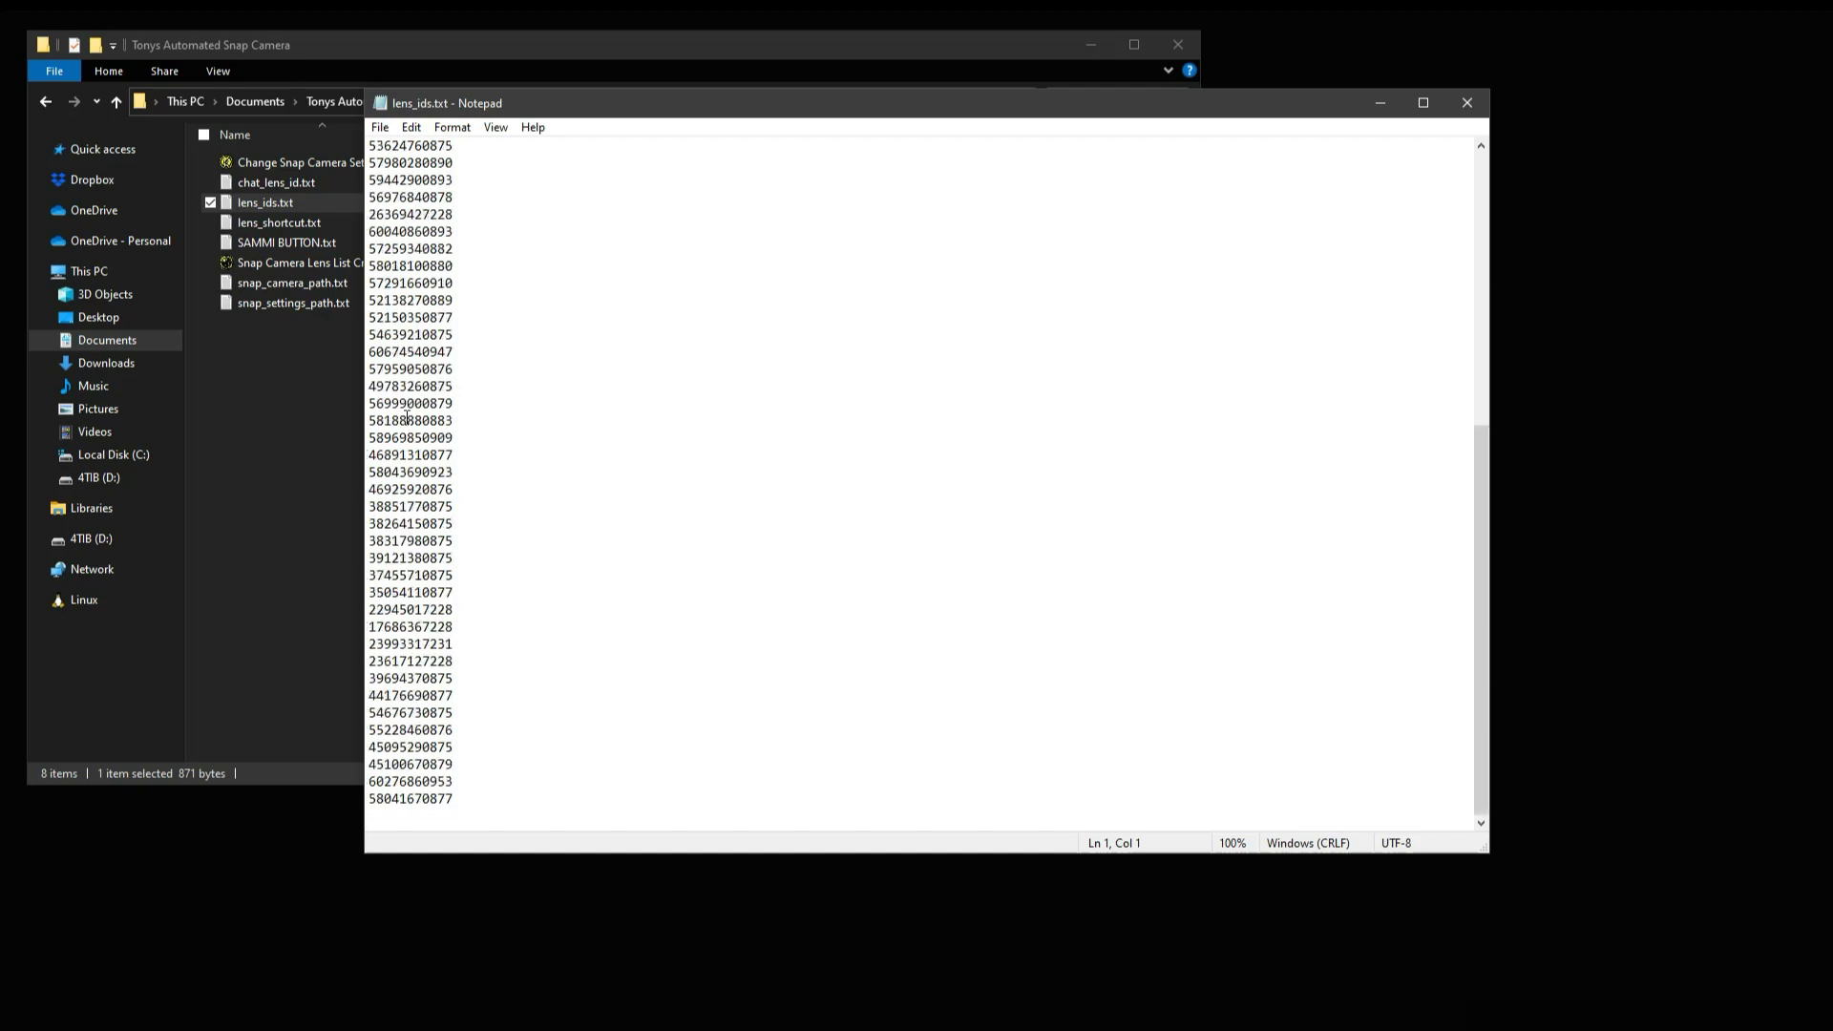
pyautogui.moveTo(475, 370); pyautogui.dragTo(376, 378)
pyautogui.hotkey('ctrl', 'c')
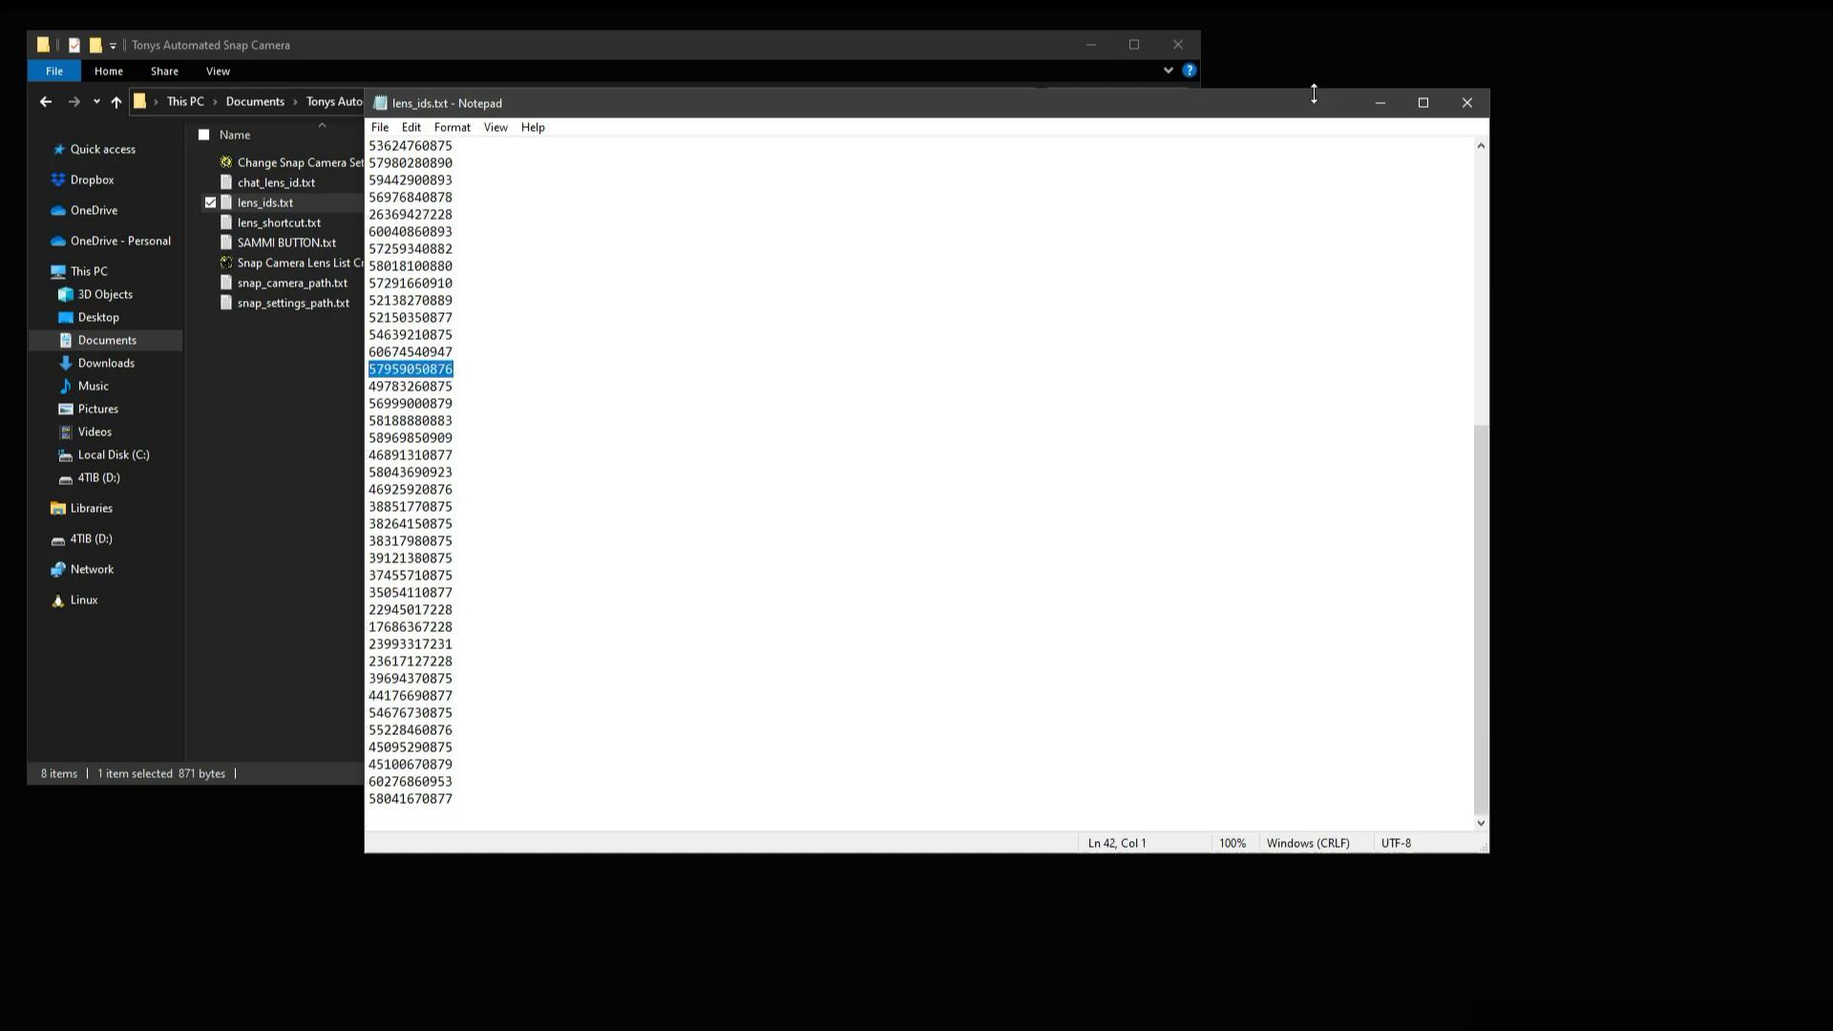
pyautogui.click(1467, 102)
pyautogui.doubleClick(274, 184)
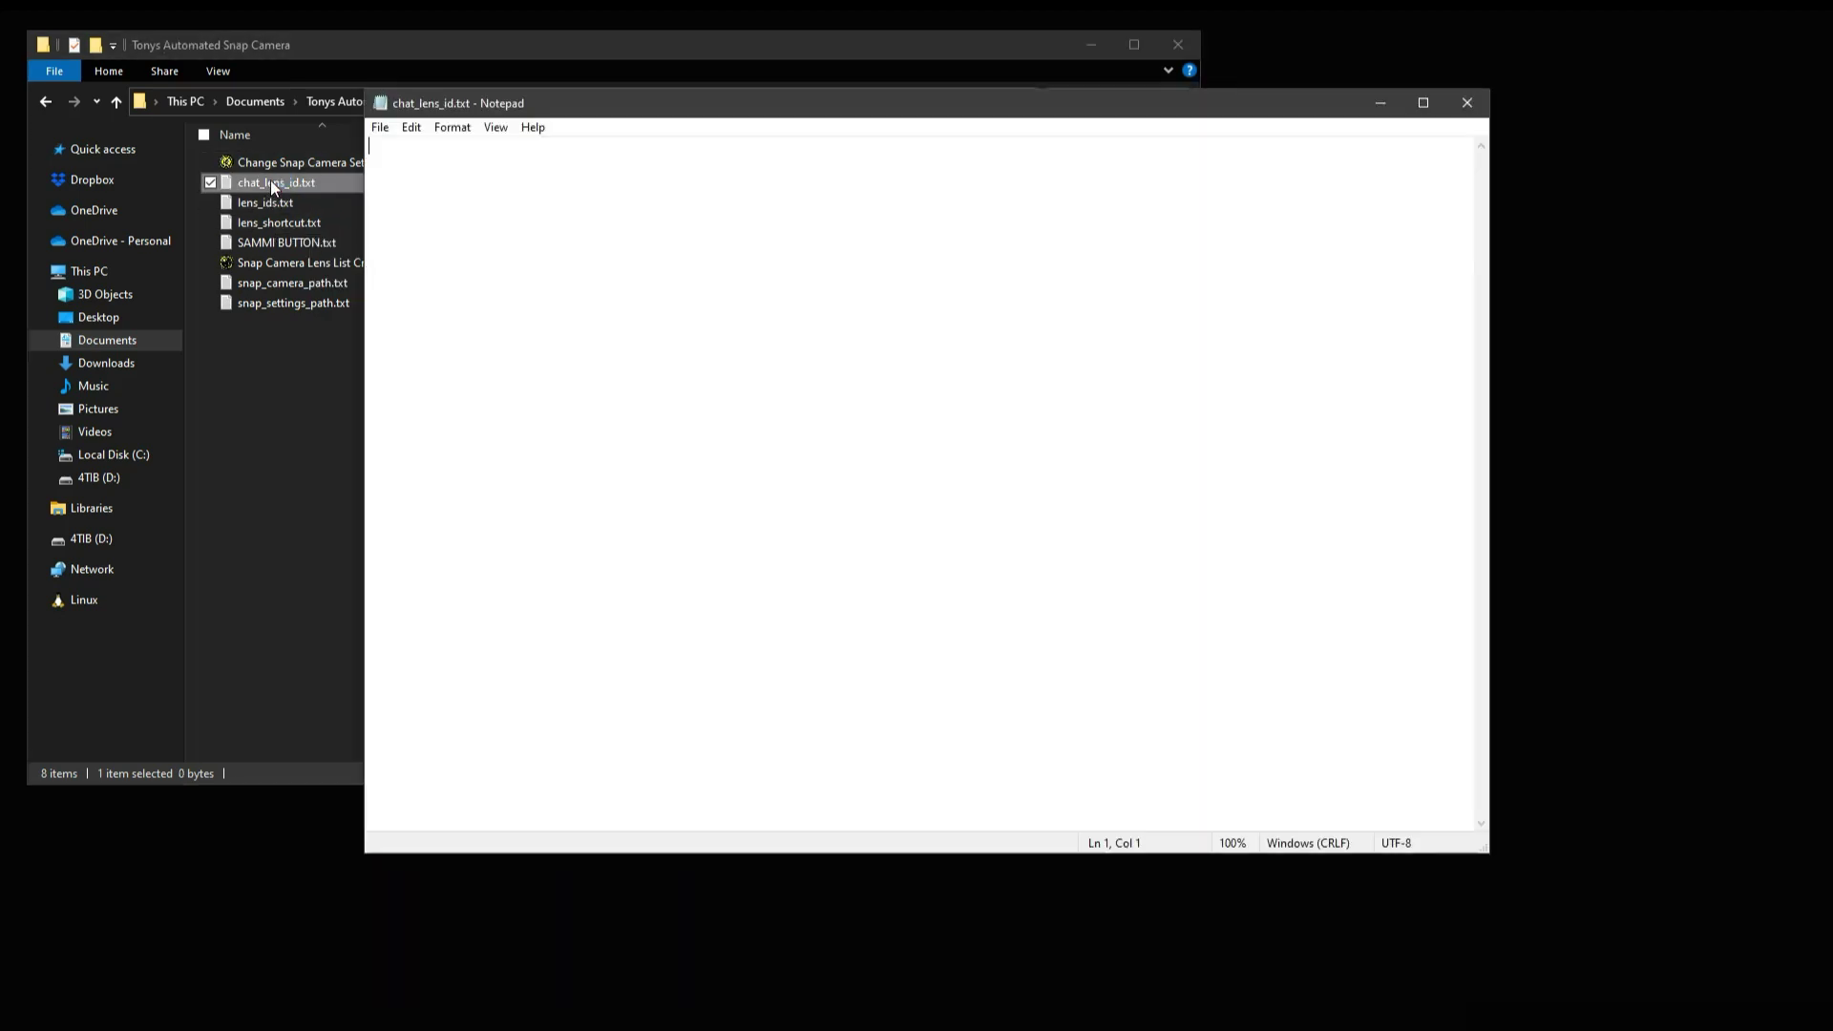
pyautogui.rightClick(373, 142)
pyautogui.click(411, 233)
pyautogui.click(380, 127)
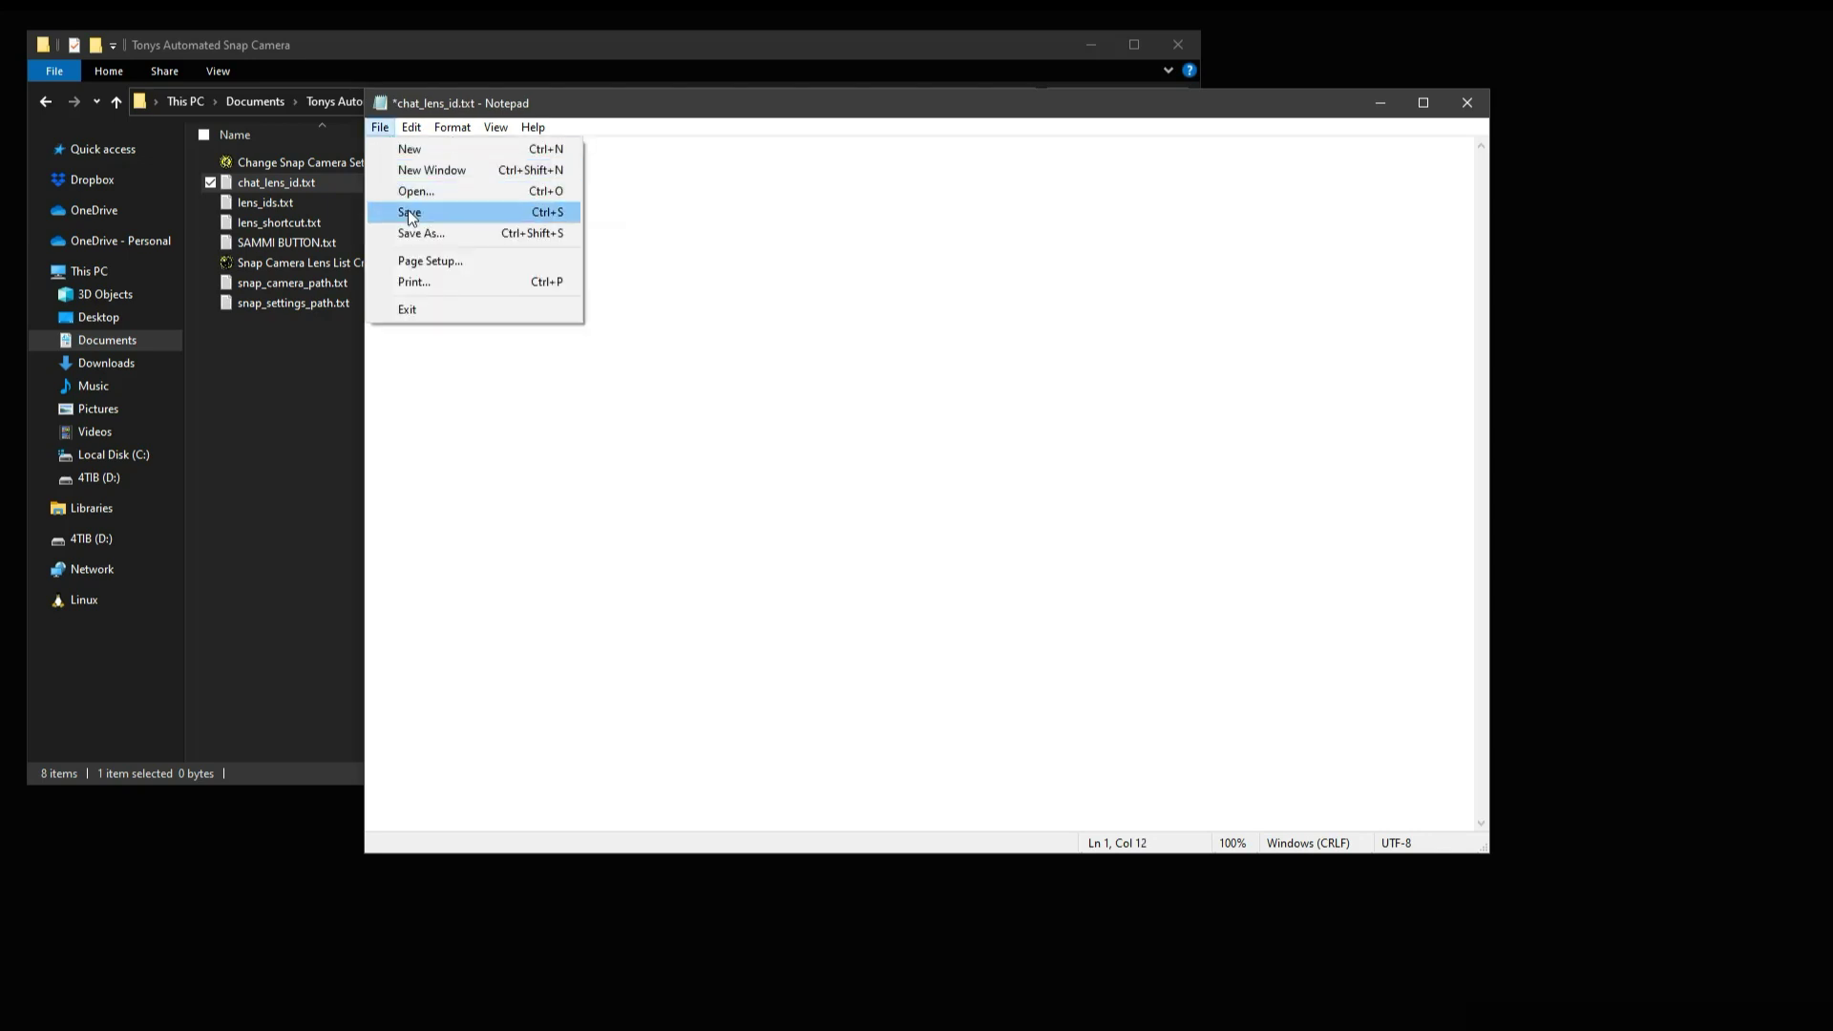
pyautogui.click(411, 212)
pyautogui.click(1467, 102)
# Run Change Snap Camera Settings.exe and move the Snap Camera window slightly aside.
pyautogui.click(318, 347)
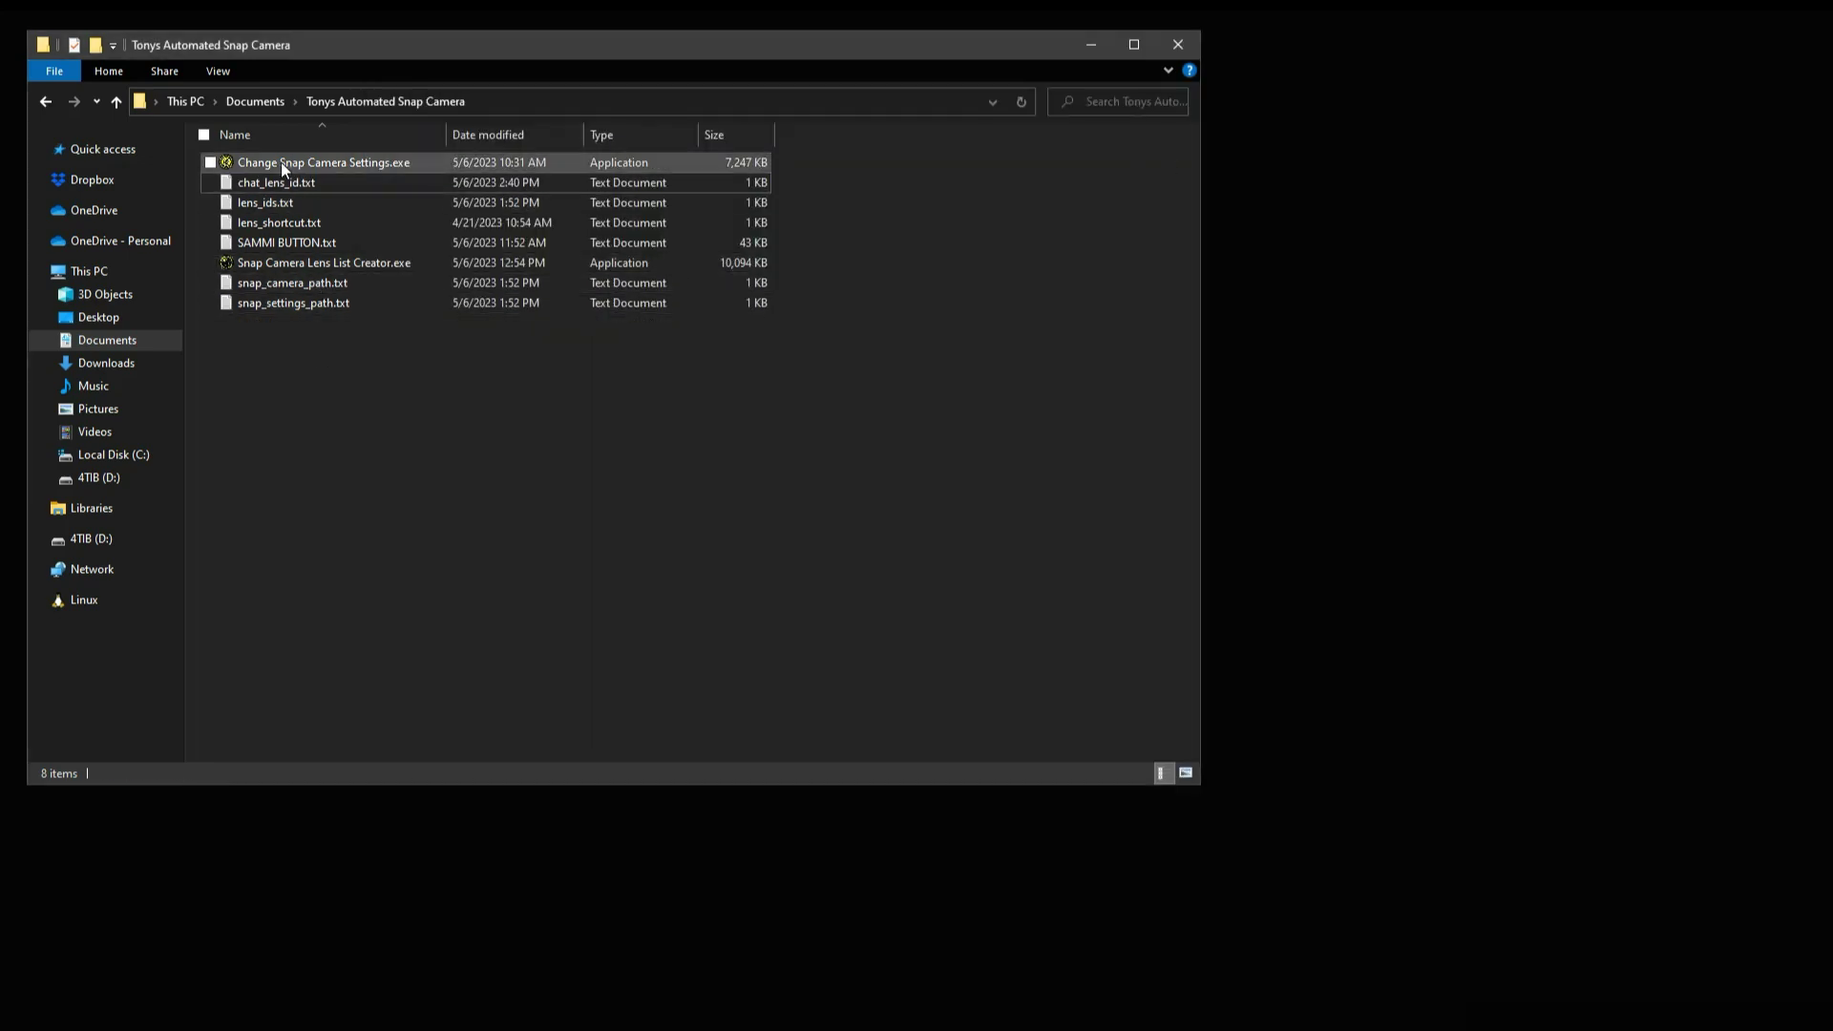
pyautogui.doubleClick(281, 163)
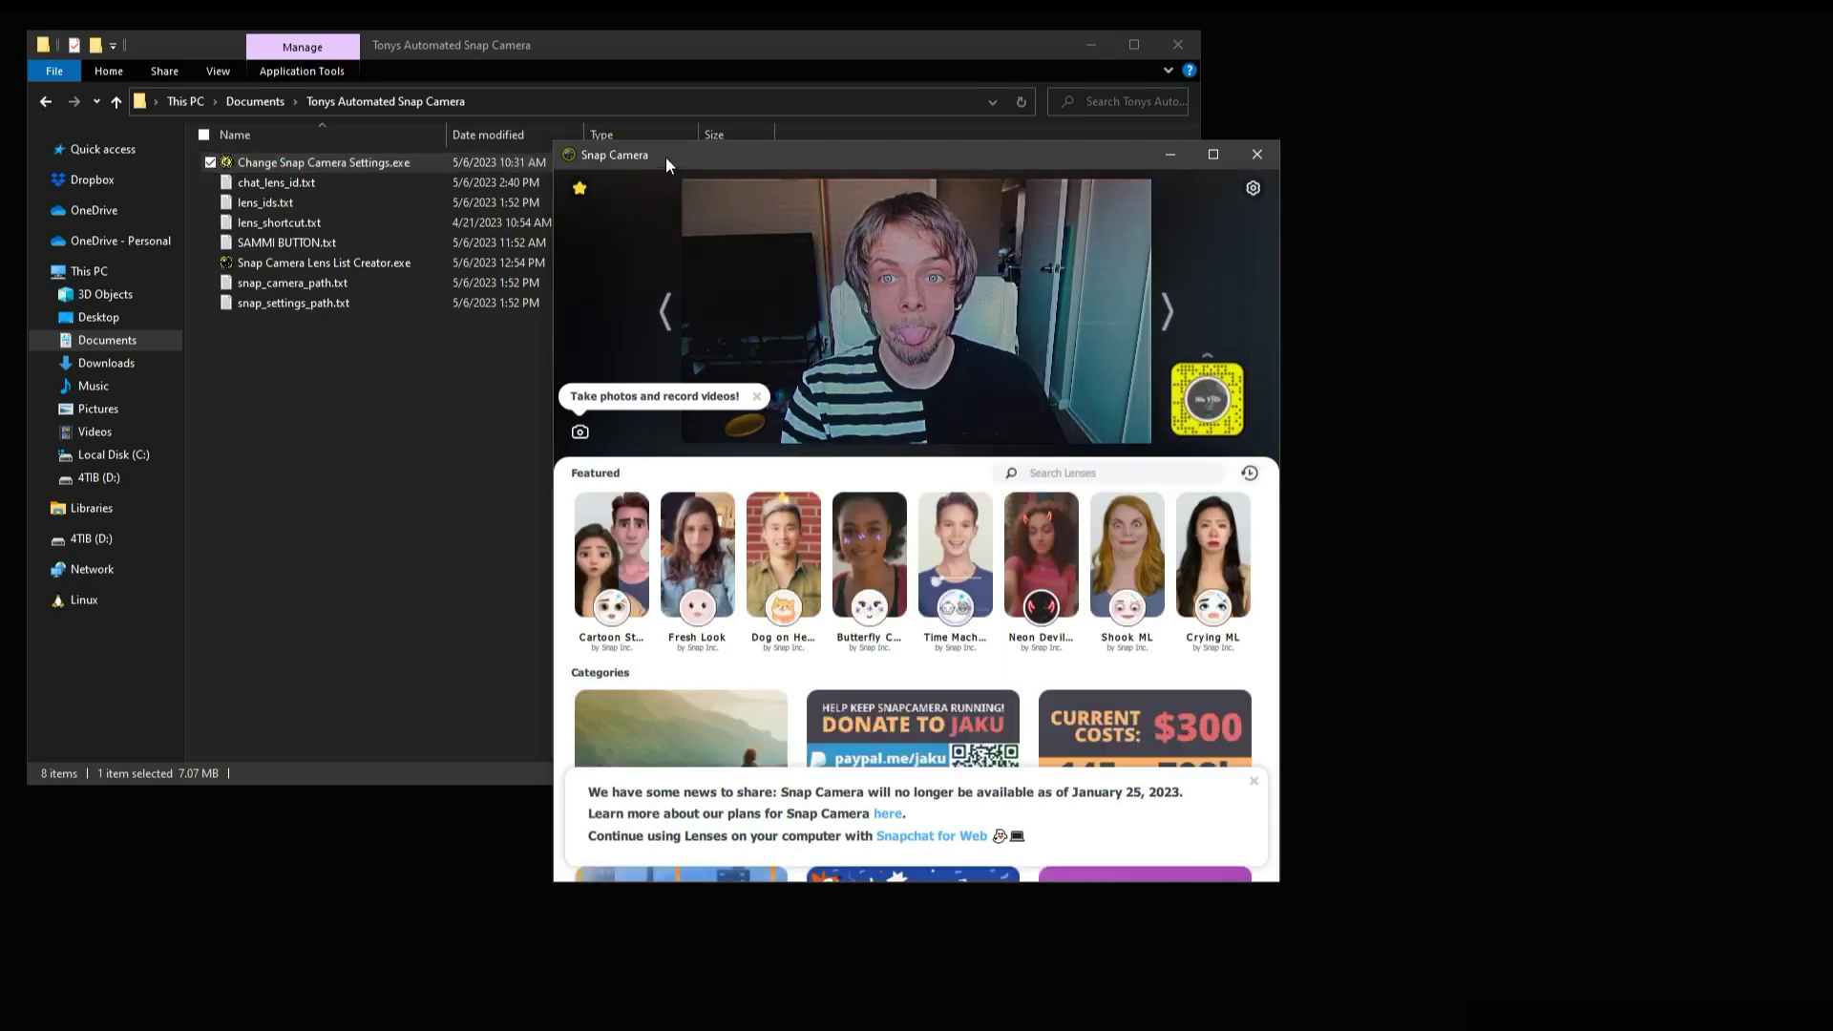
pyautogui.moveTo(666, 157); pyautogui.dragTo(736, 168)
# Copy the first lens ID listed in lens_ids.txt.
pyautogui.doubleClick(288, 203)
pyautogui.doubleClick(410, 145)
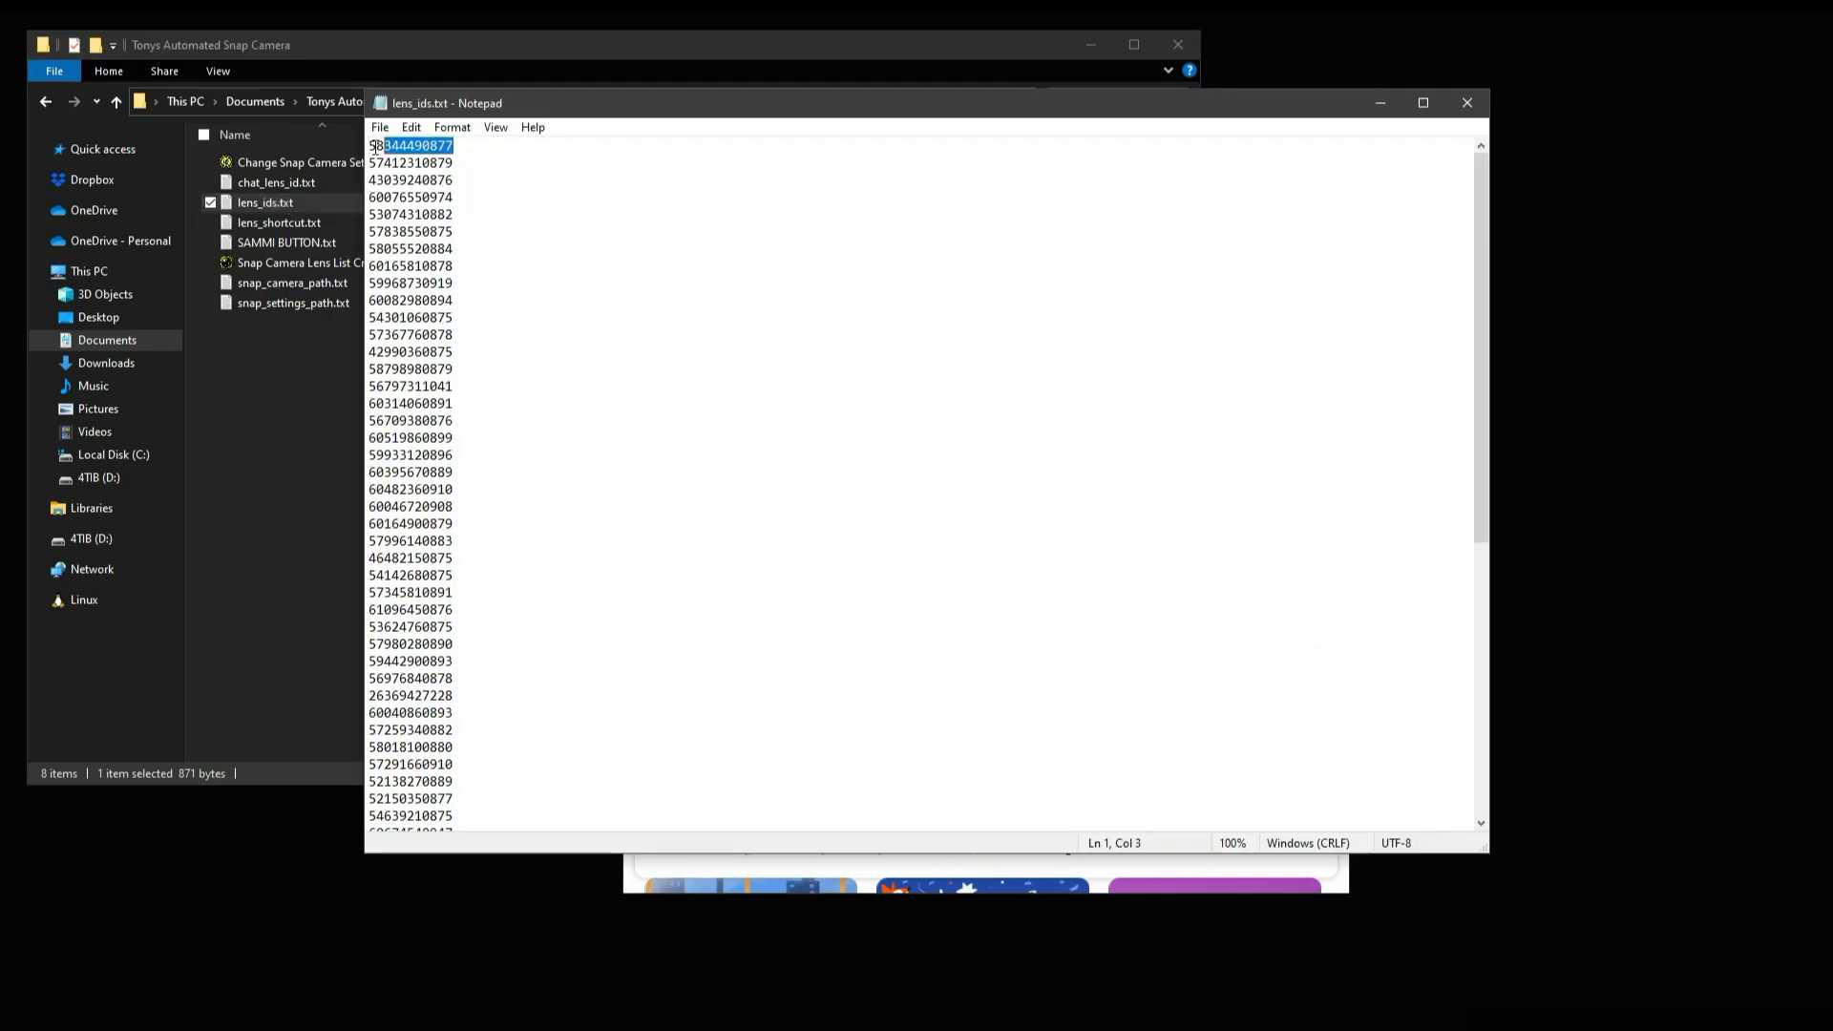
pyautogui.rightClick(399, 145)
pyautogui.click(462, 206)
pyautogui.click(1458, 113)
# Replace the ID in chat_lens_id.txt with the copied one, save it and rerun Change Snap Camera Settings.exe.
pyautogui.doubleClick(276, 183)
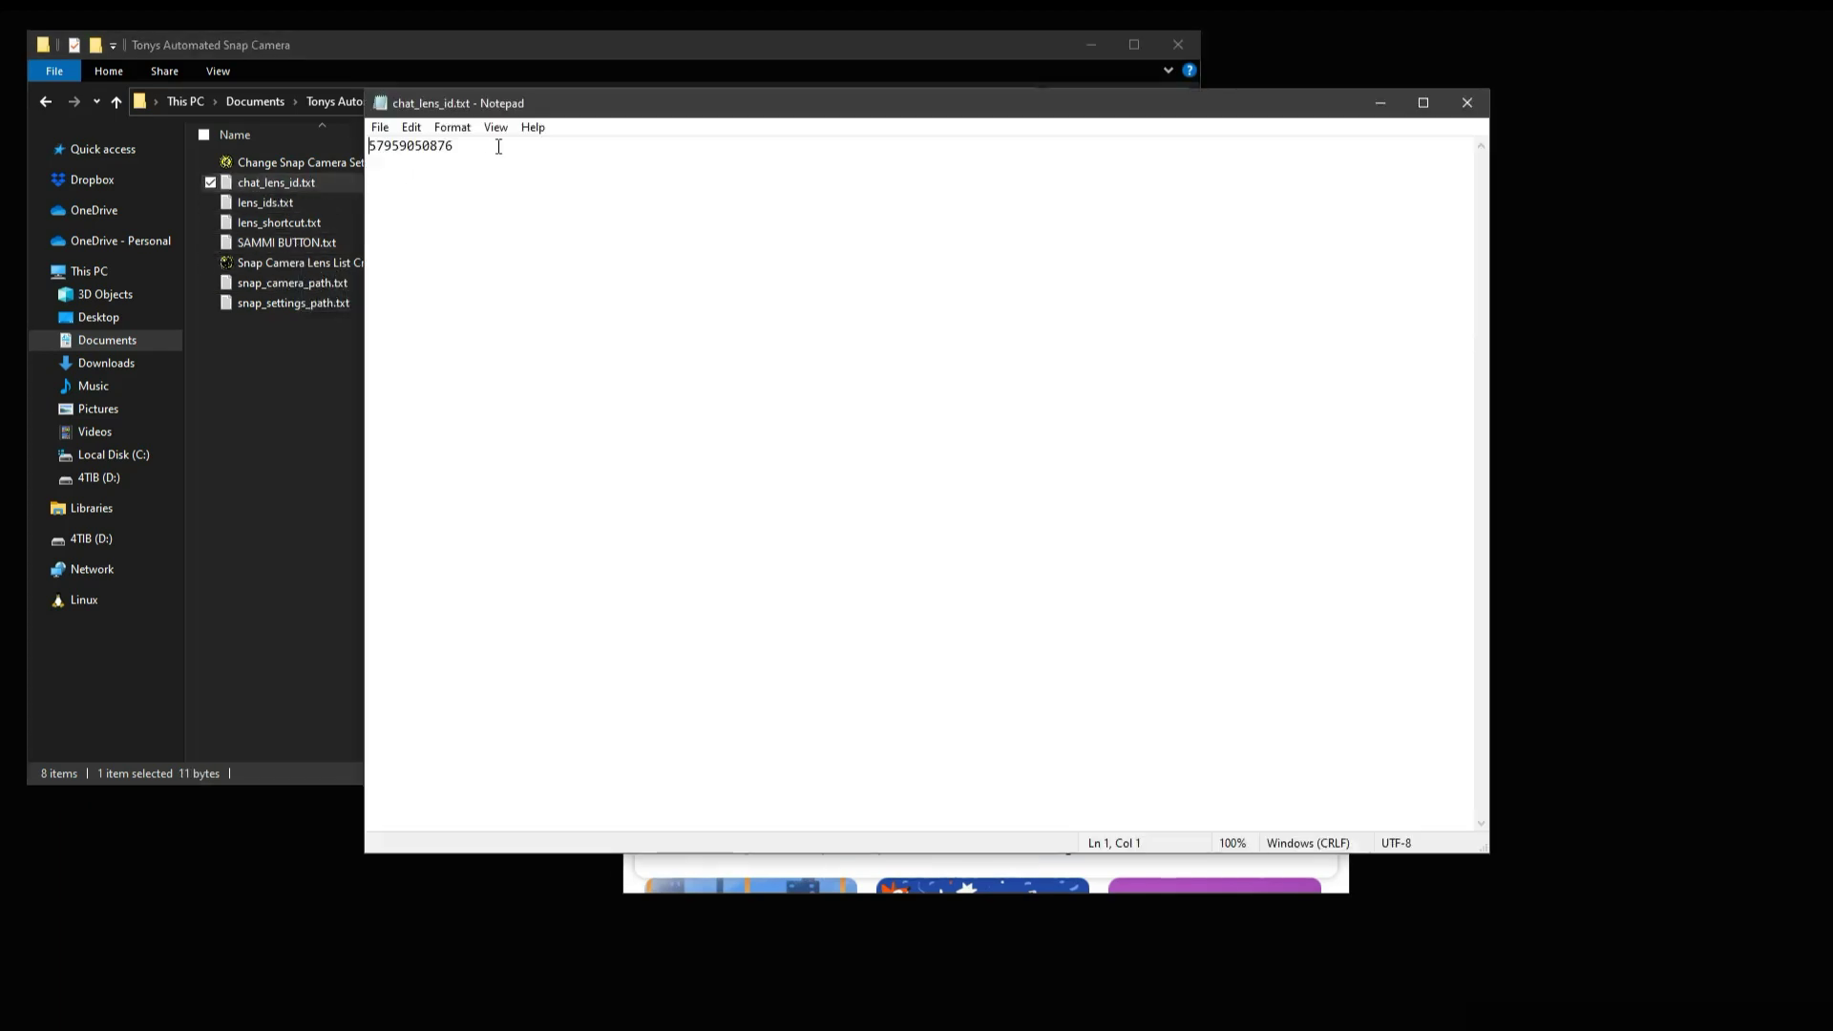
pyautogui.hotkey('ctrl', 'a')
pyautogui.hotkey('ctrl', 'v')
pyautogui.click(380, 127)
pyautogui.click(410, 212)
pyautogui.click(1467, 102)
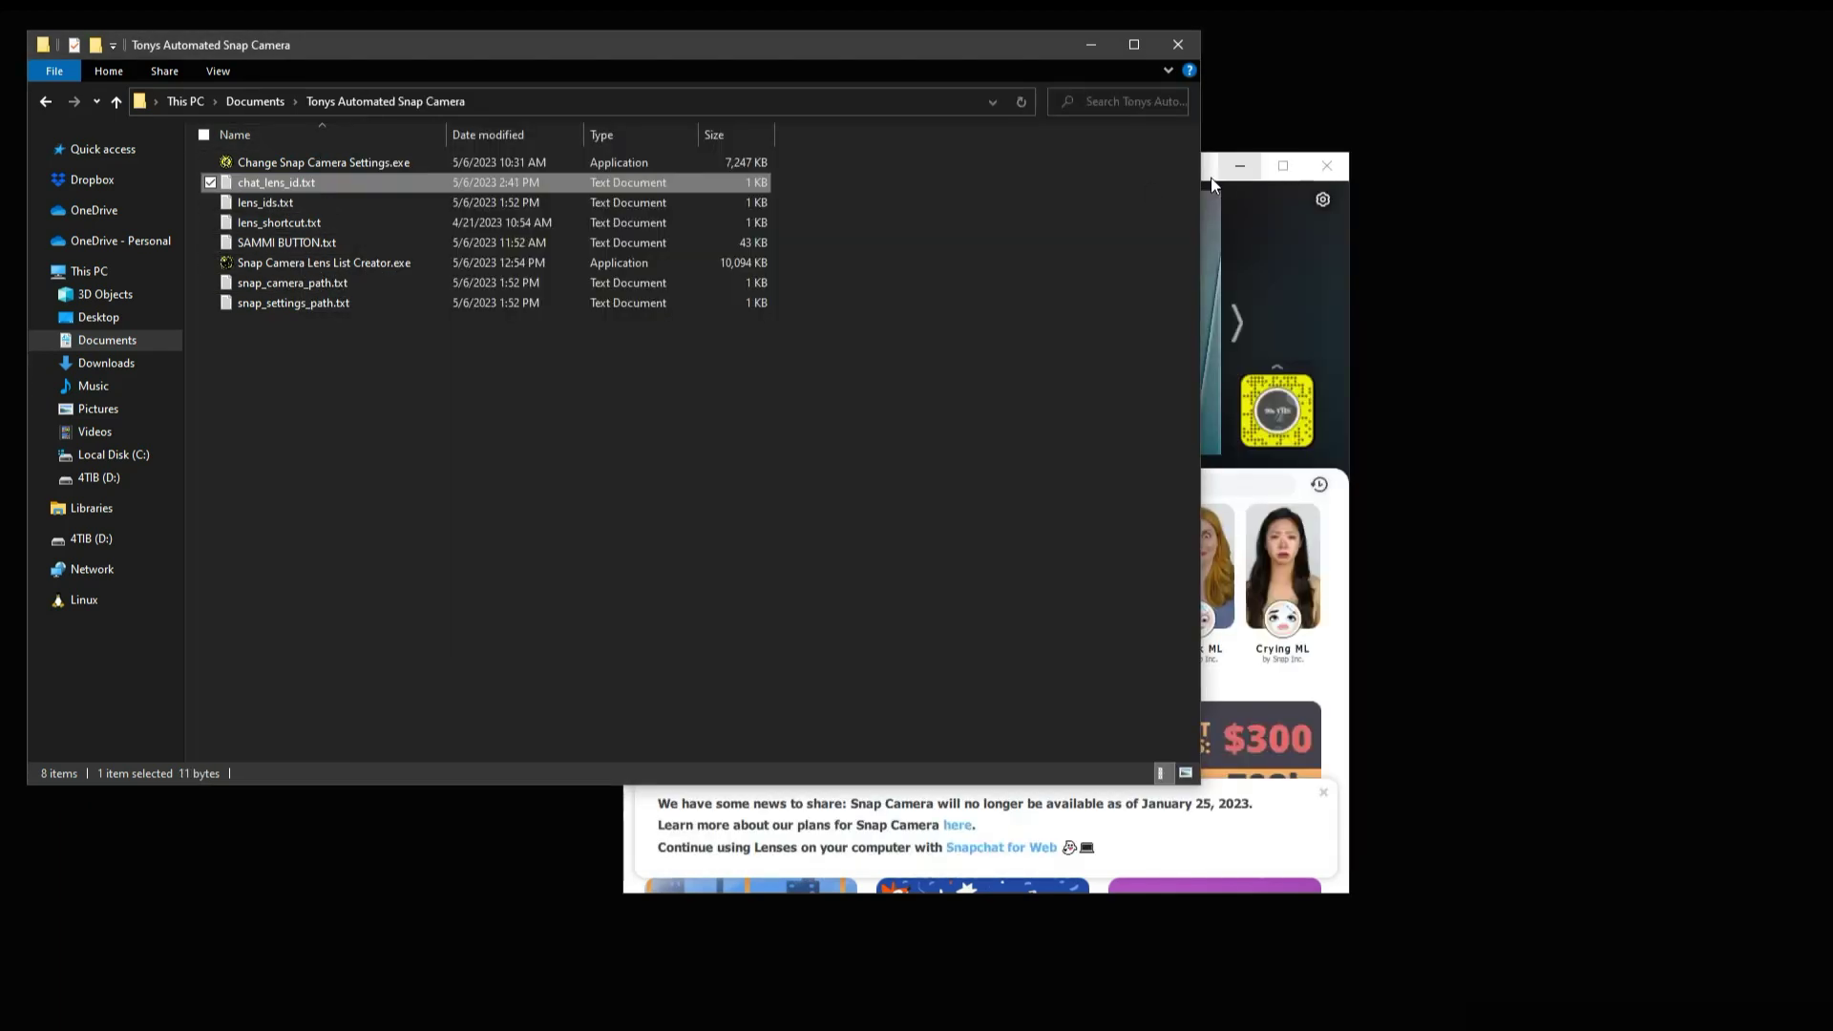
pyautogui.doubleClick(302, 168)
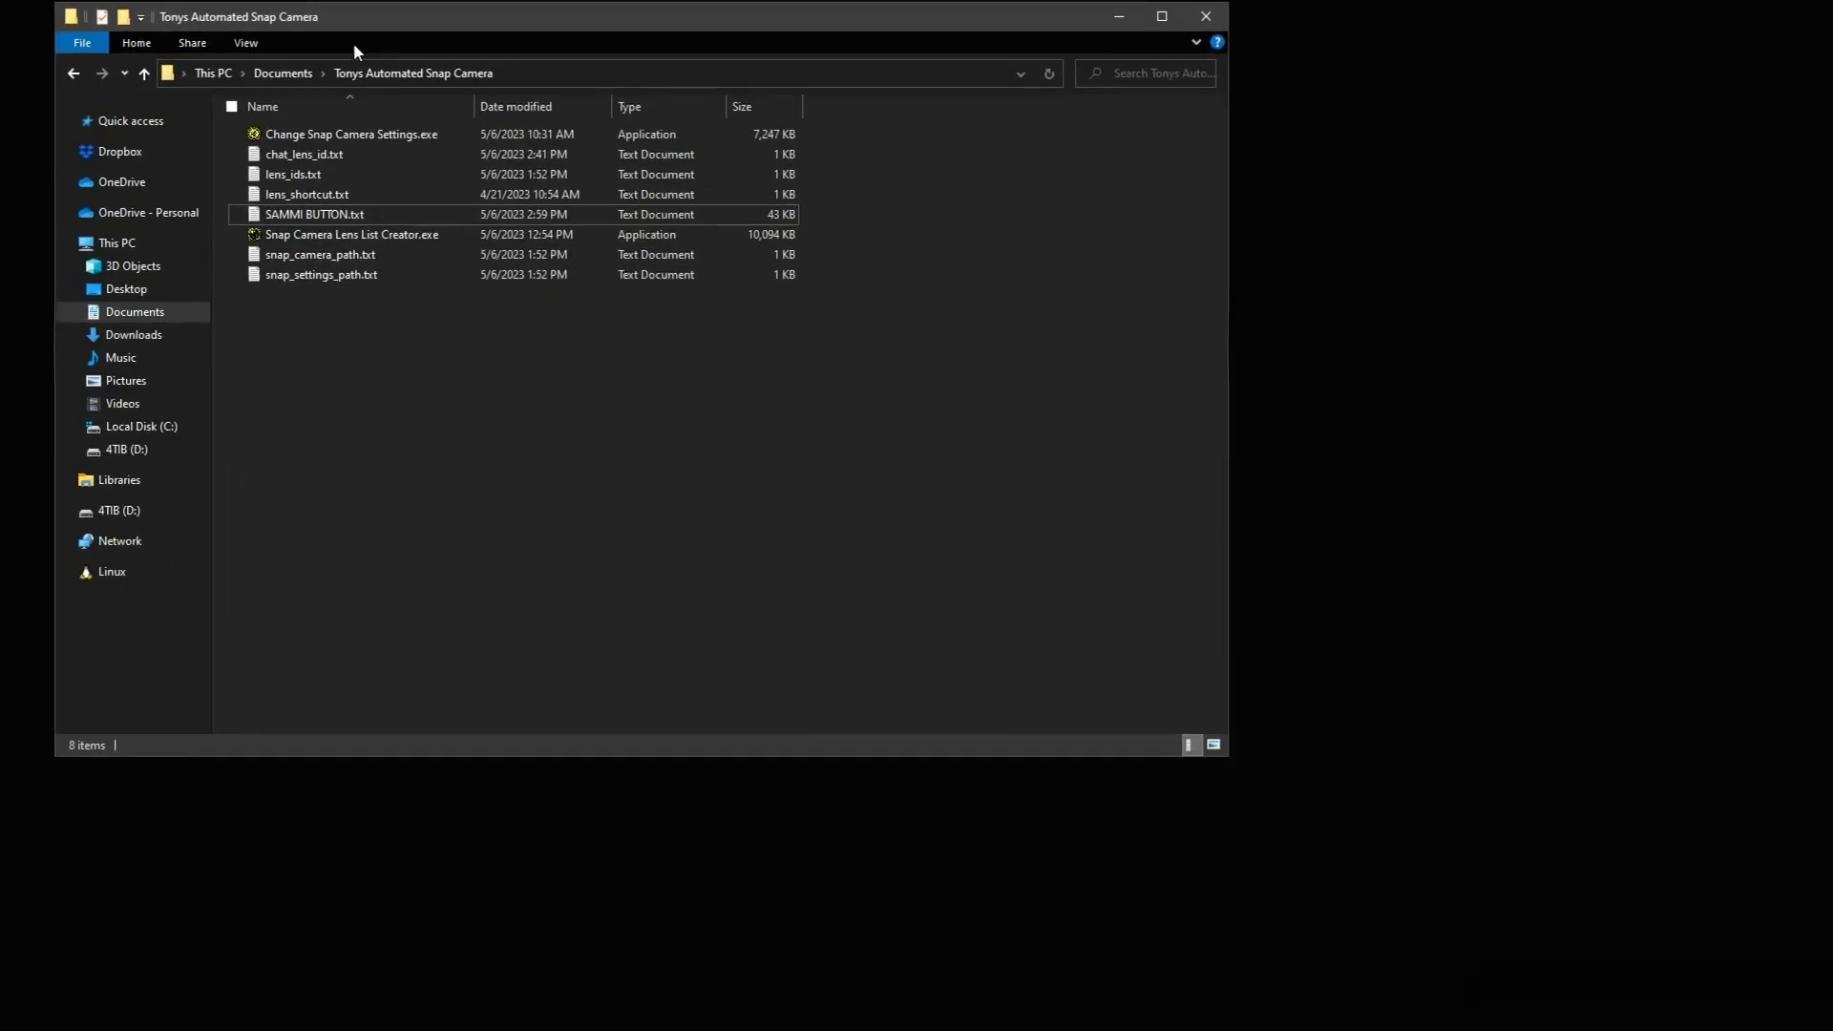
# Copy the entire text of SAMMI BUTTON.txt, with the Channel Point Redemptions deck open for editing in SAMMI Core.
pyautogui.doubleClick(323, 252)
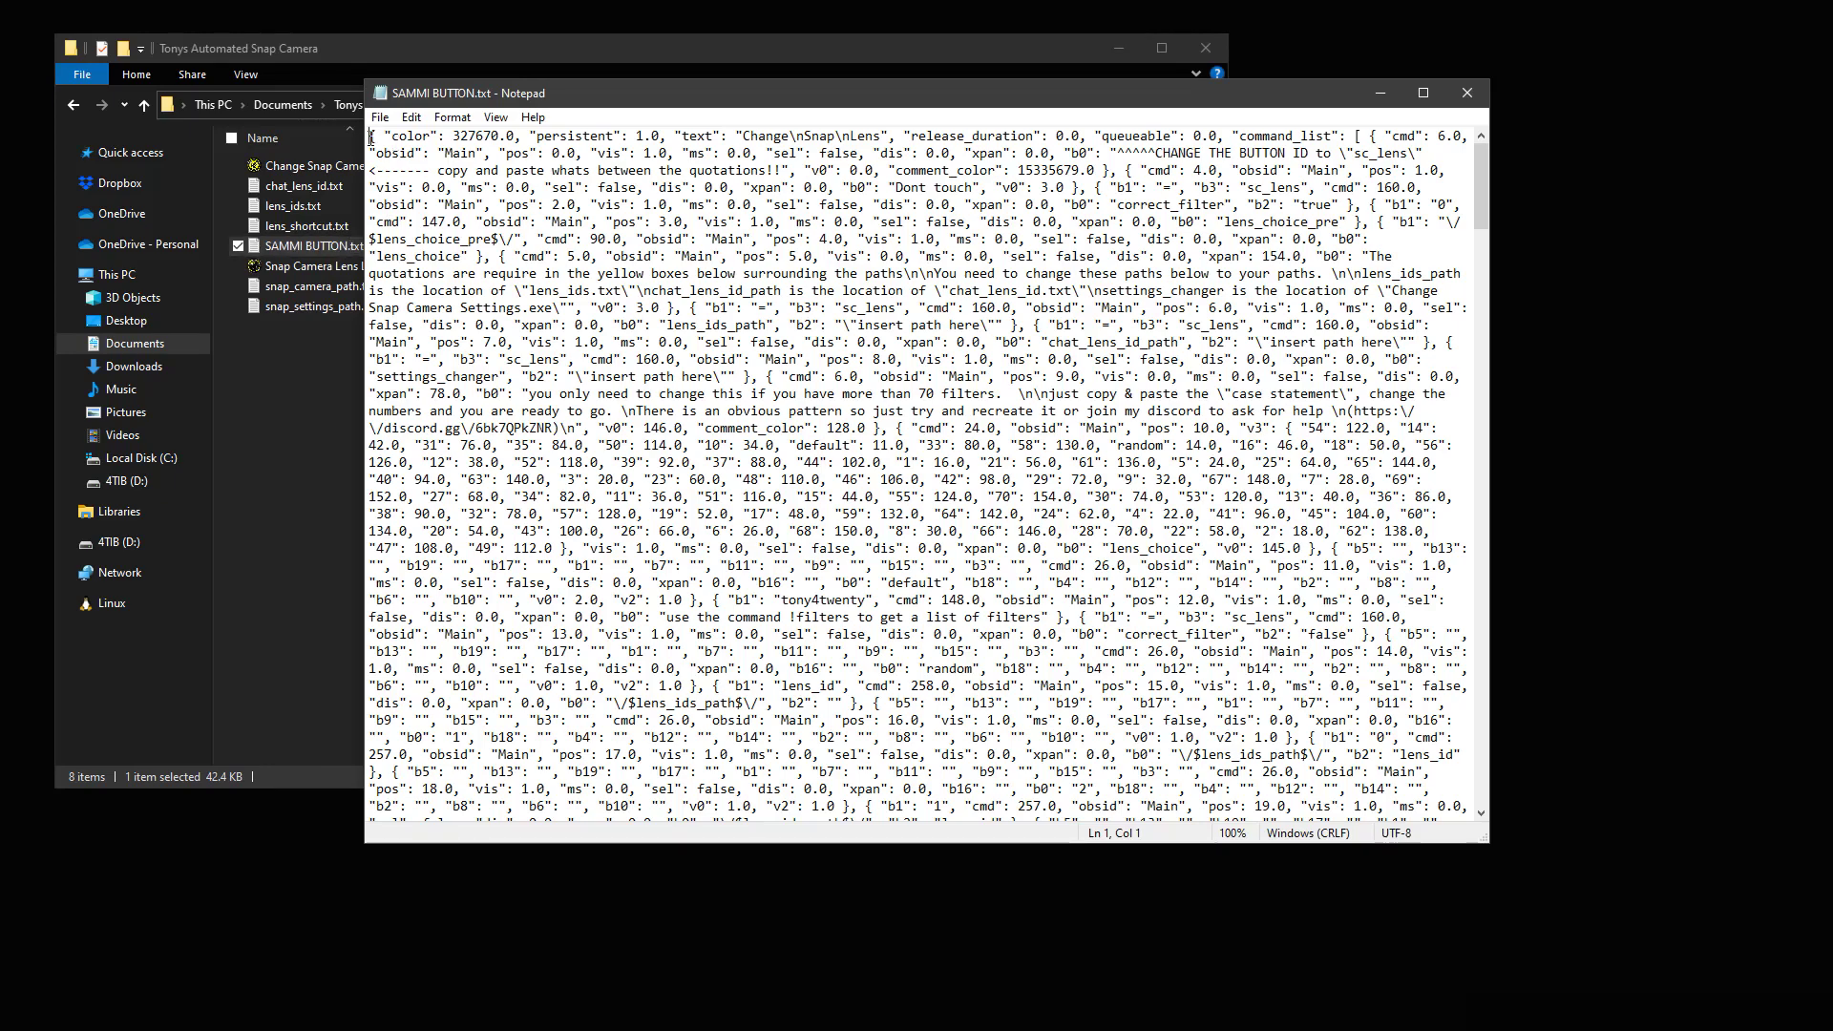
pyautogui.hotkey('ctrl', 'a')
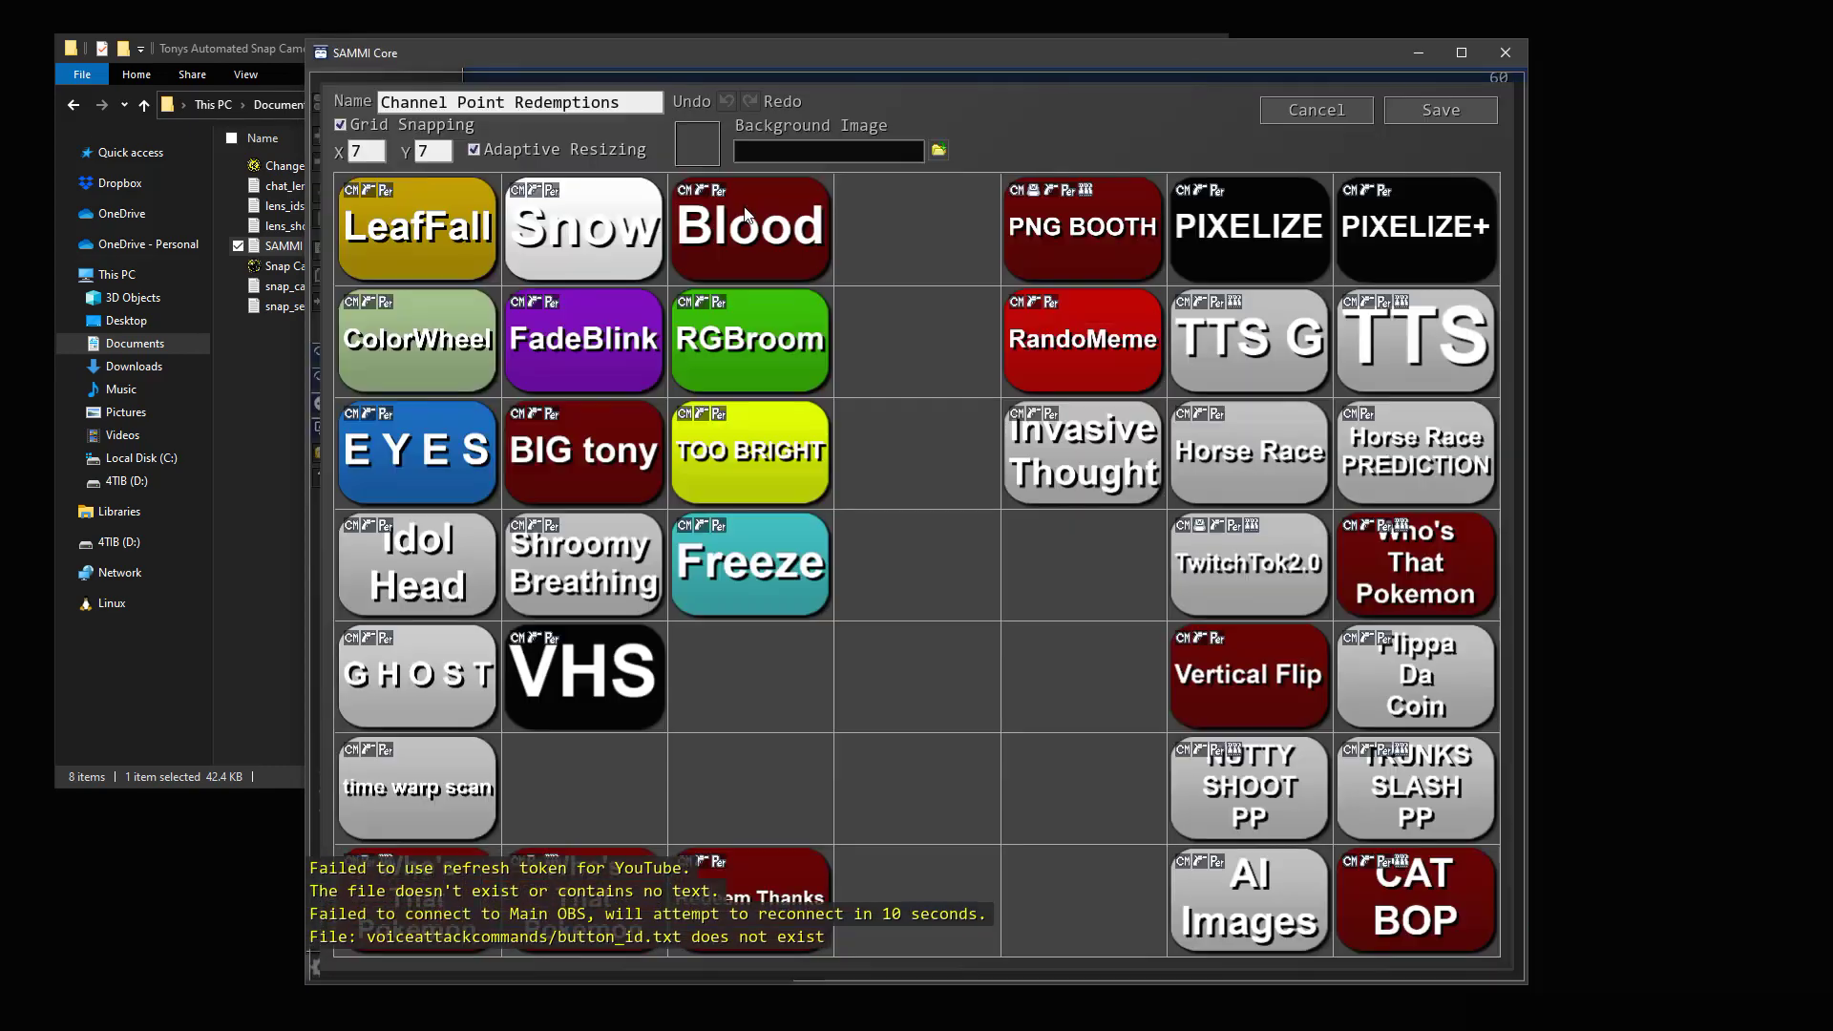
pyautogui.doubleClick(729, 167)
pyautogui.moveTo(752, 63); pyautogui.dragTo(1138, 76)
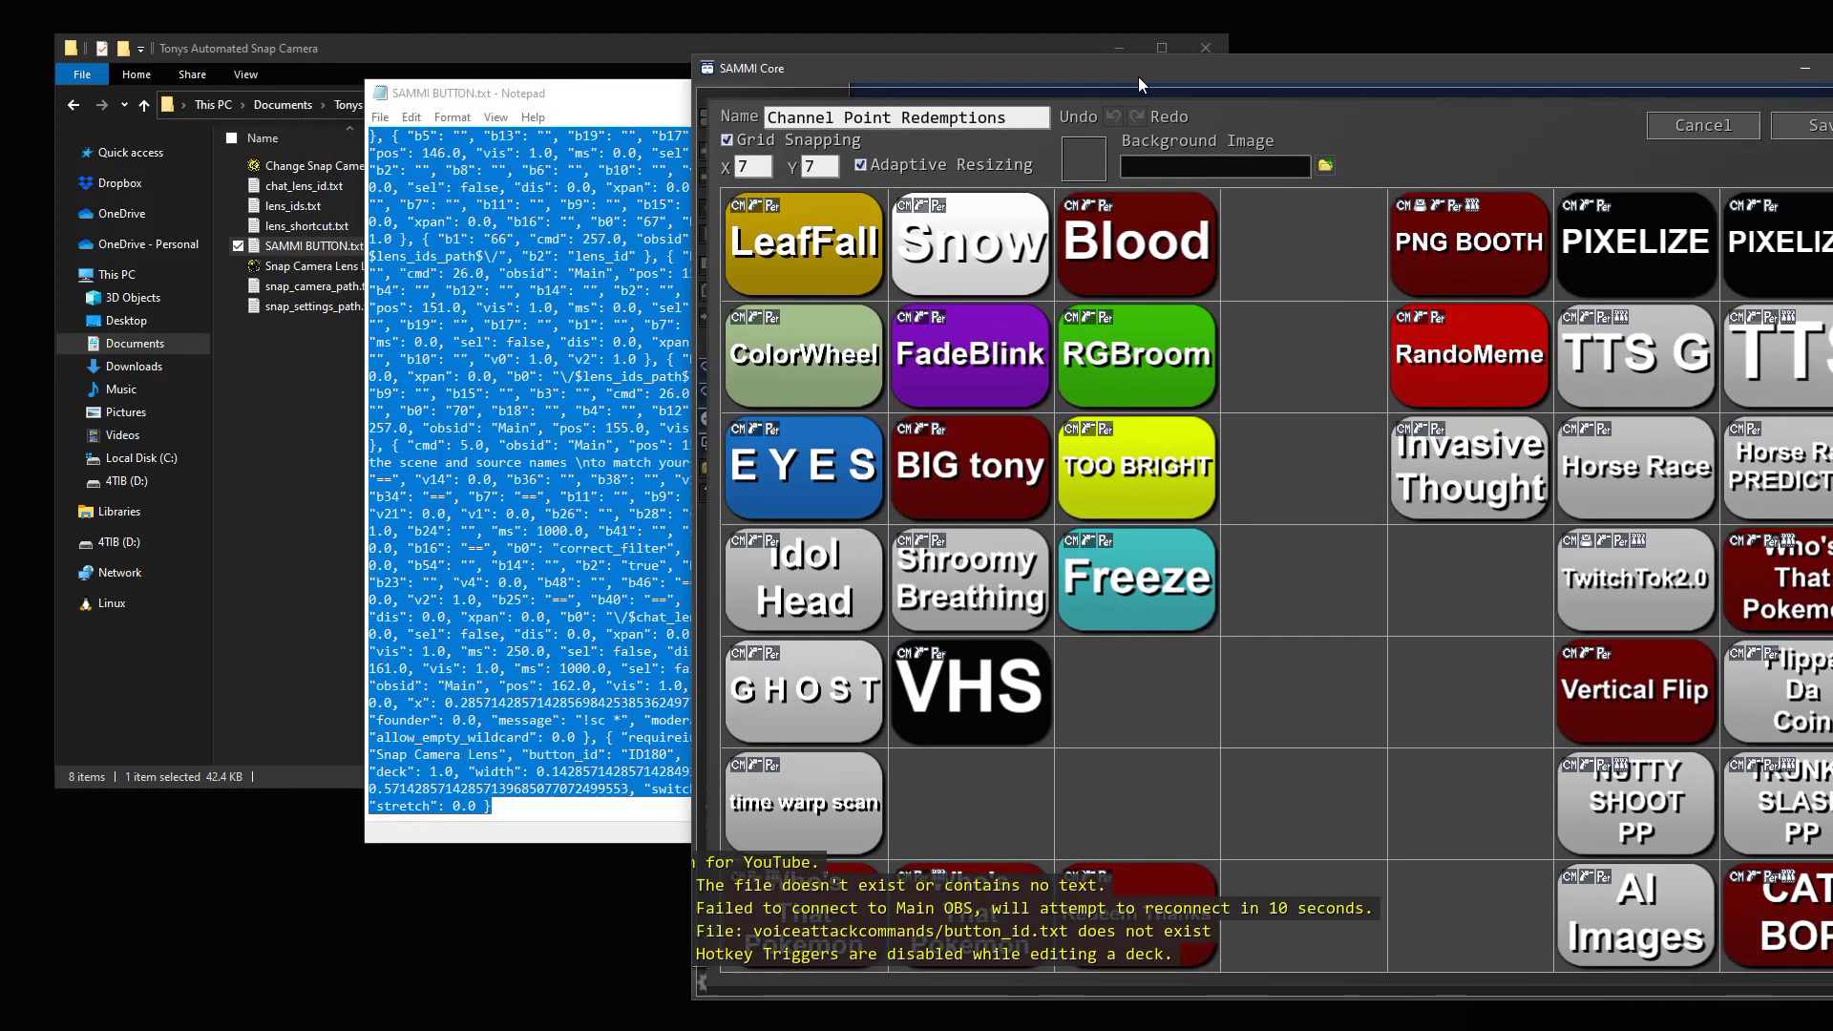
pyautogui.click(554, 330)
pyautogui.rightClick(554, 329)
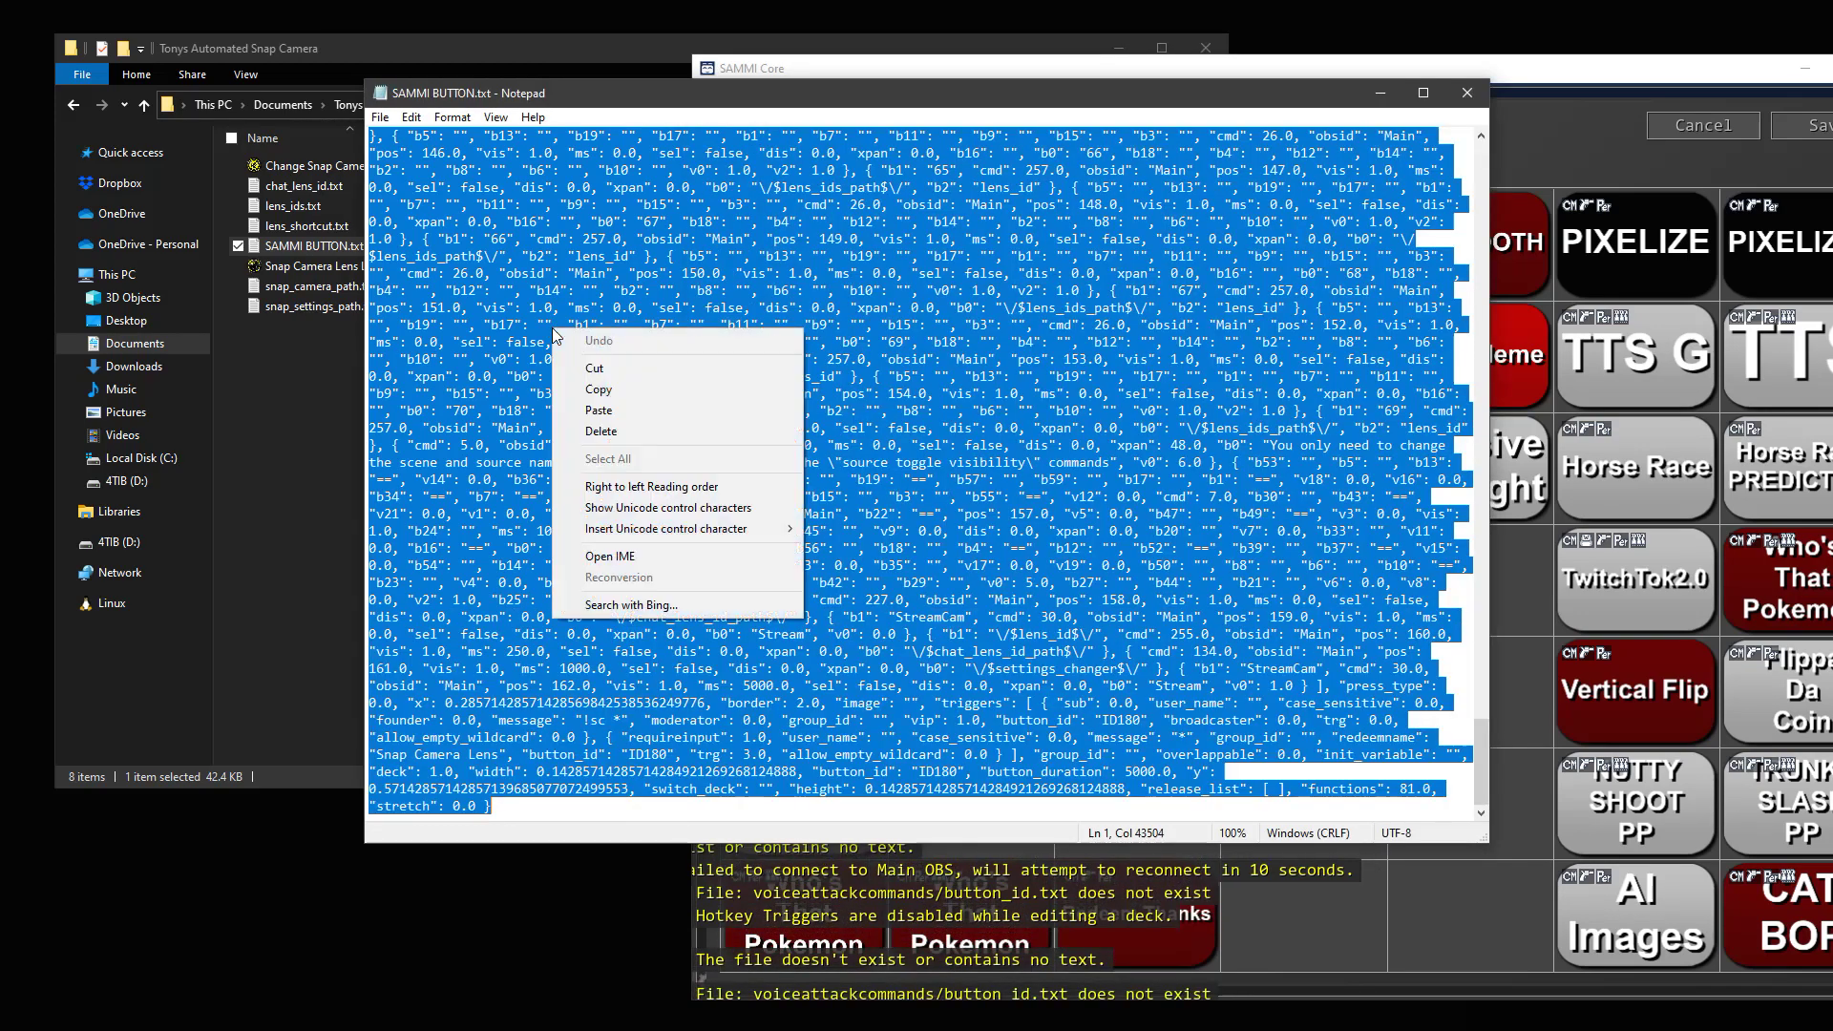
pyautogui.click(630, 391)
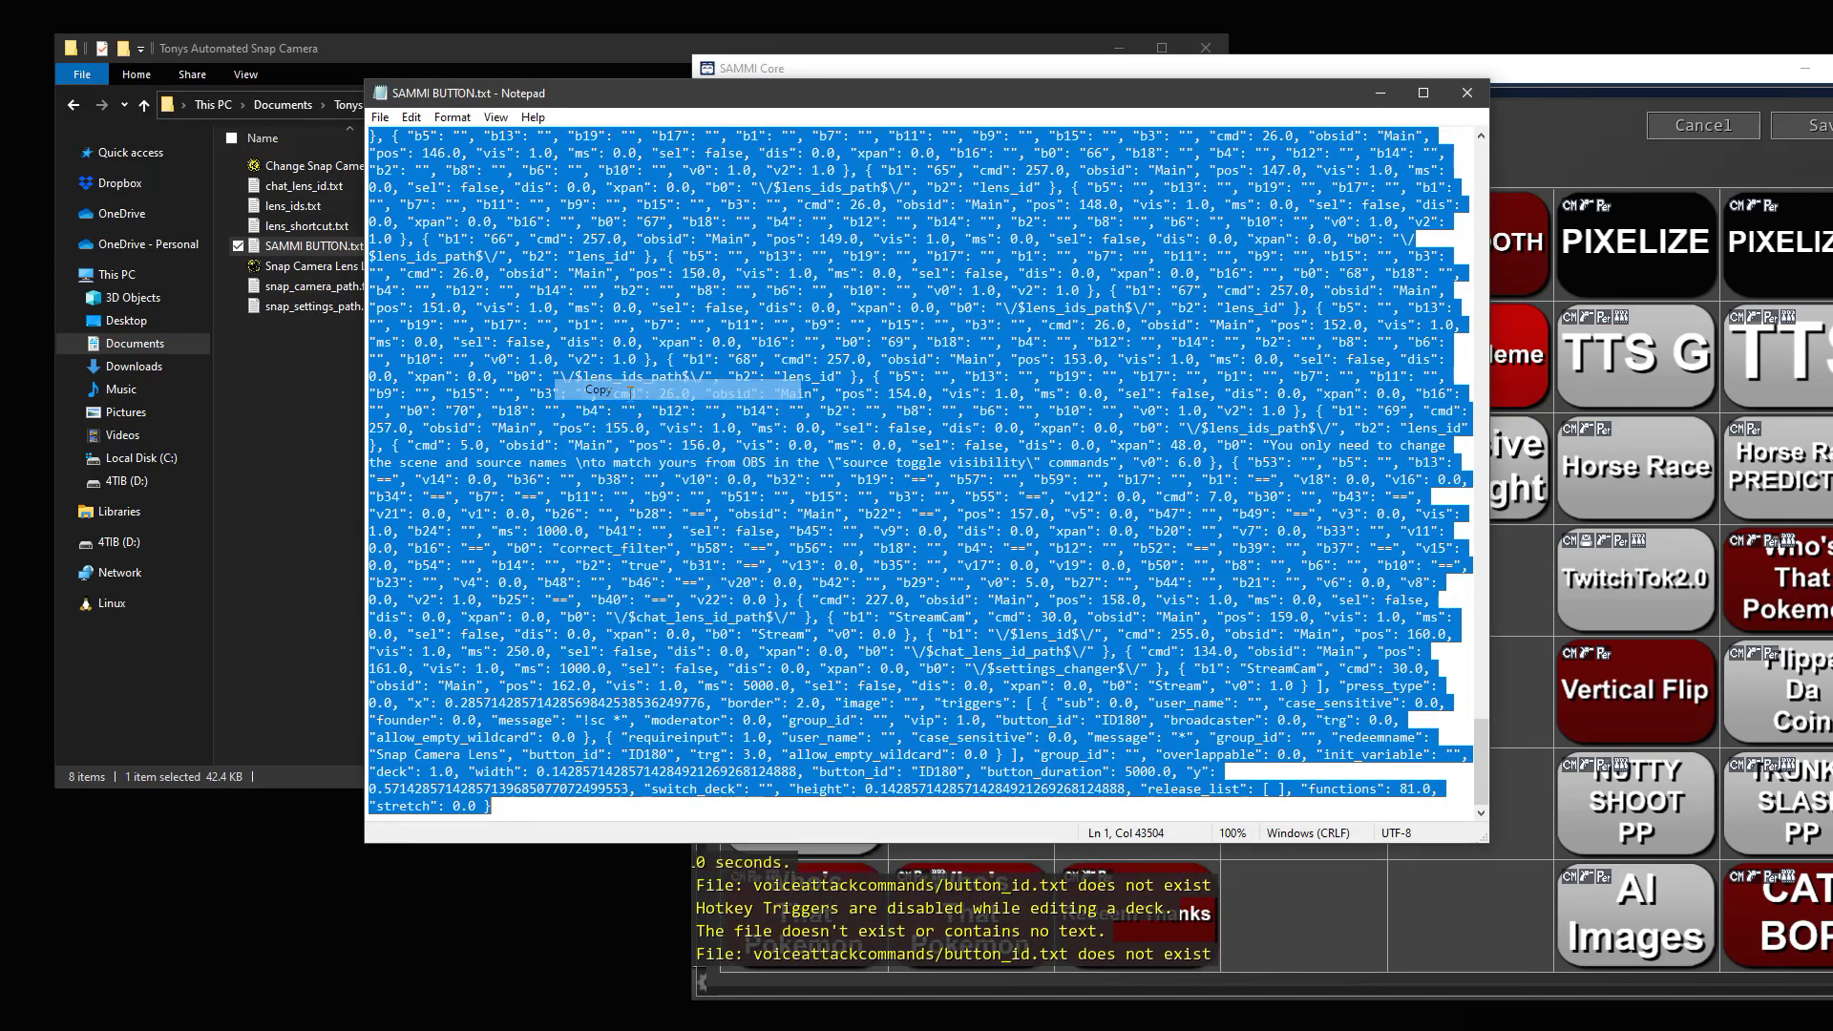
# Paste the copied button into the empty cell below Freeze in the Channel Point Redemptions deck and open its commands.
pyautogui.click(1543, 708)
pyautogui.rightClick(1134, 714)
pyautogui.click(1115, 720)
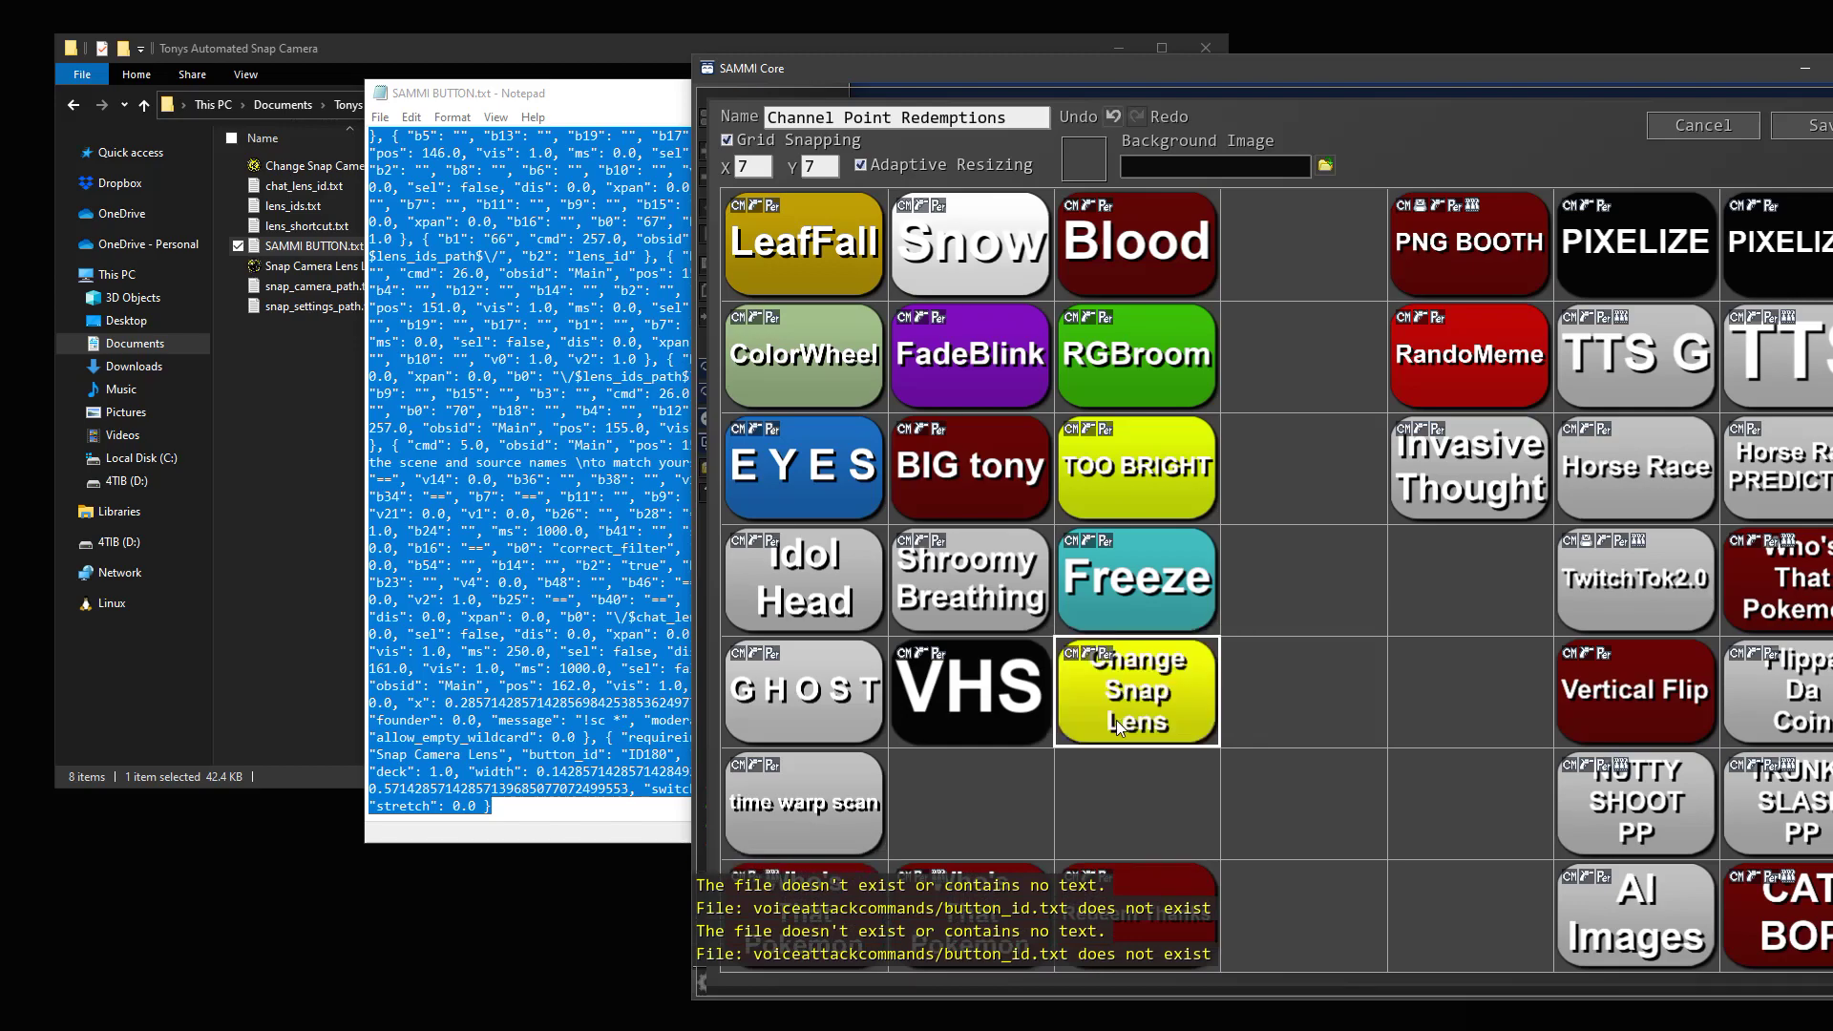
pyautogui.doubleClick(1115, 720)
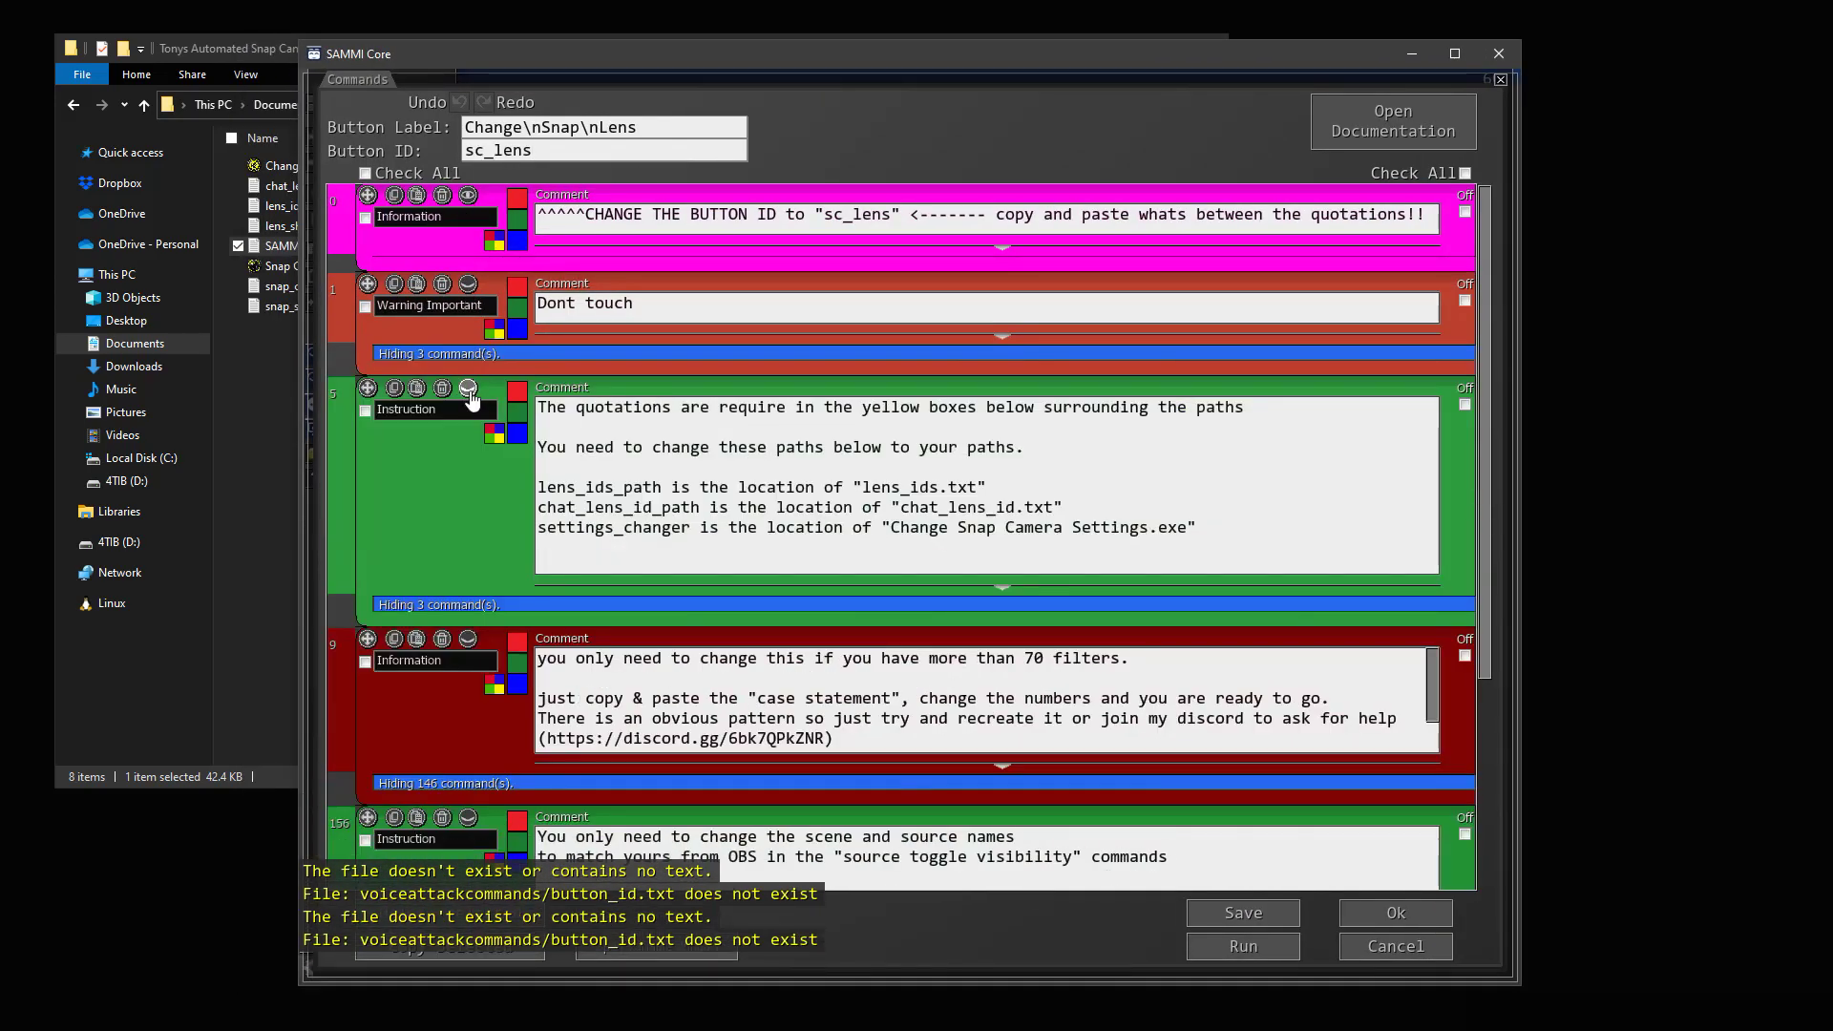
# Review the path instructions and set the lens_ids_path variable to the full quoted path of lens_ids.txt.
pyautogui.scroll(-1, 688, 477)
pyautogui.moveTo(537, 292); pyautogui.dragTo(1244, 292)
pyautogui.moveTo(537, 332); pyautogui.dragTo(1024, 332)
pyautogui.click(537, 372)
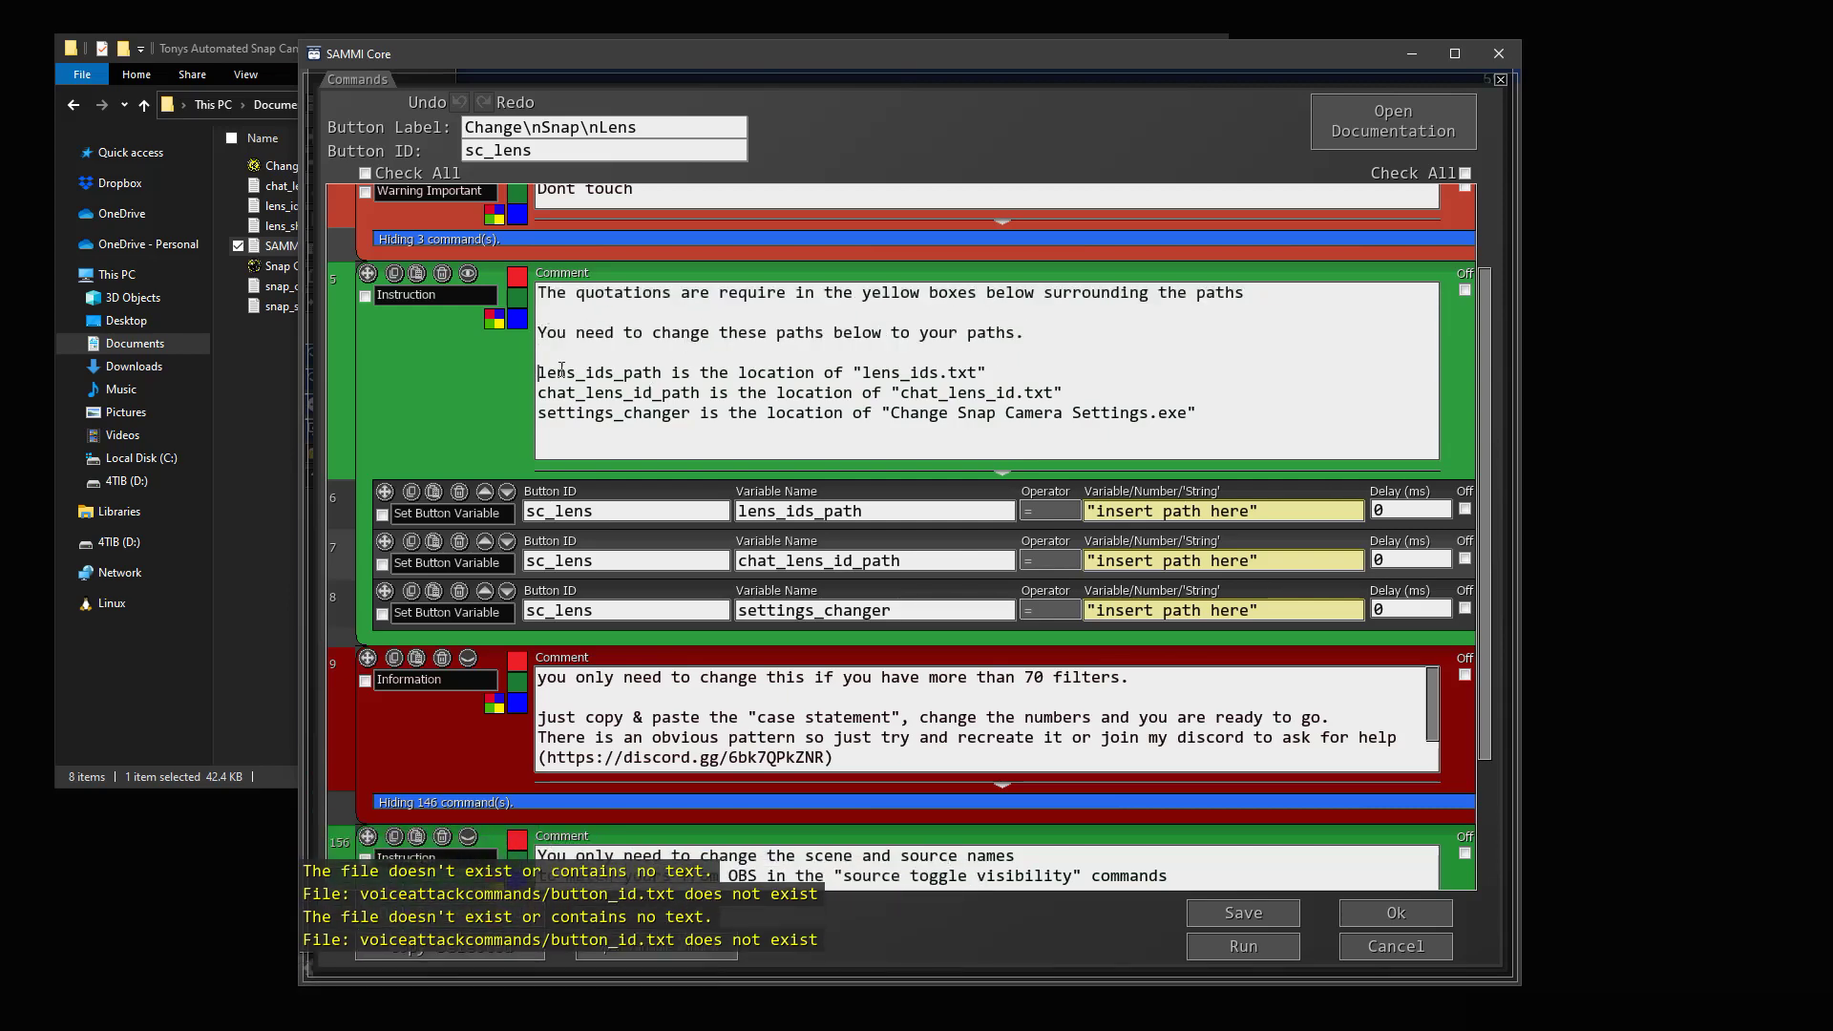
pyautogui.moveTo(537, 372); pyautogui.dragTo(988, 372)
pyautogui.click(988, 372)
pyautogui.click(286, 266)
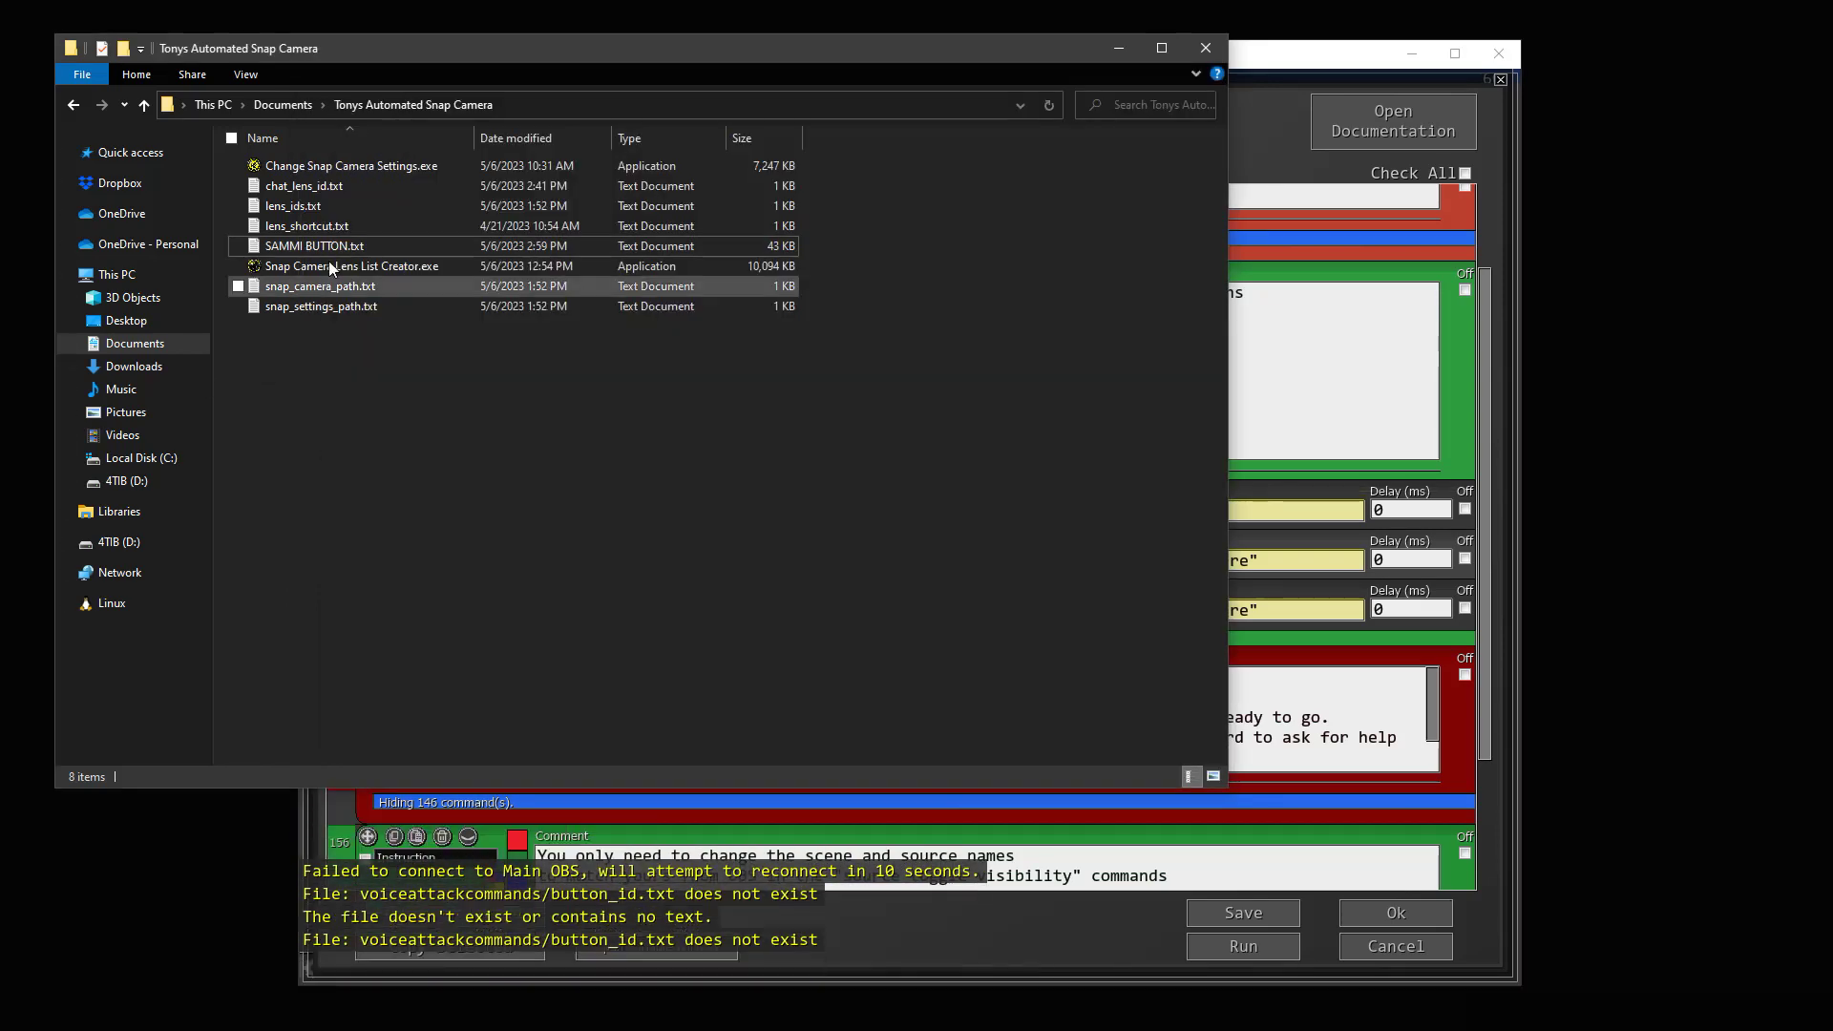
pyautogui.rightClick(306, 205)
pyautogui.click(373, 554)
pyautogui.click(646, 226)
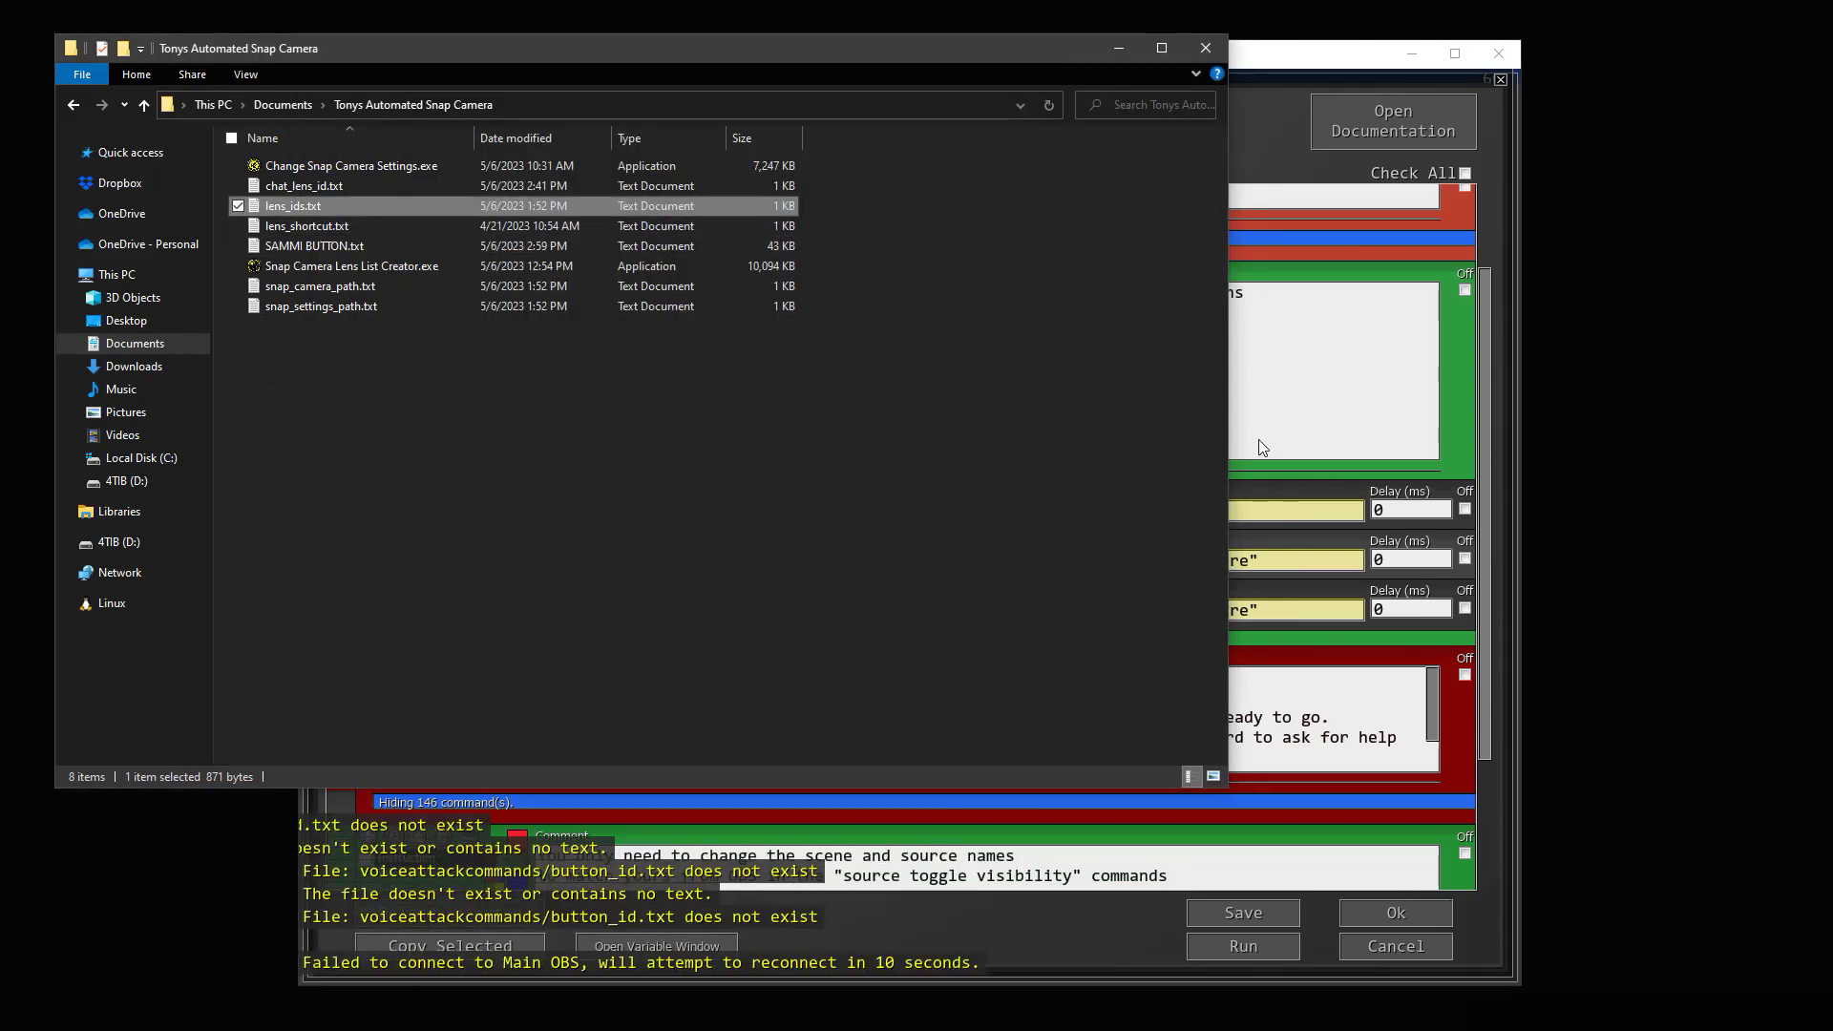
pyautogui.click(1289, 511)
pyautogui.write('C:\\Users\\ToNy_\\Documents\\Tonys Automated Snap Camera\\lens_ids.txt')
pyautogui.press('Tab')
# Set the chat_lens_id_path variable to the full path of chat_lens_id.txt, keeping the quotation marks.
pyautogui.click(305, 187)
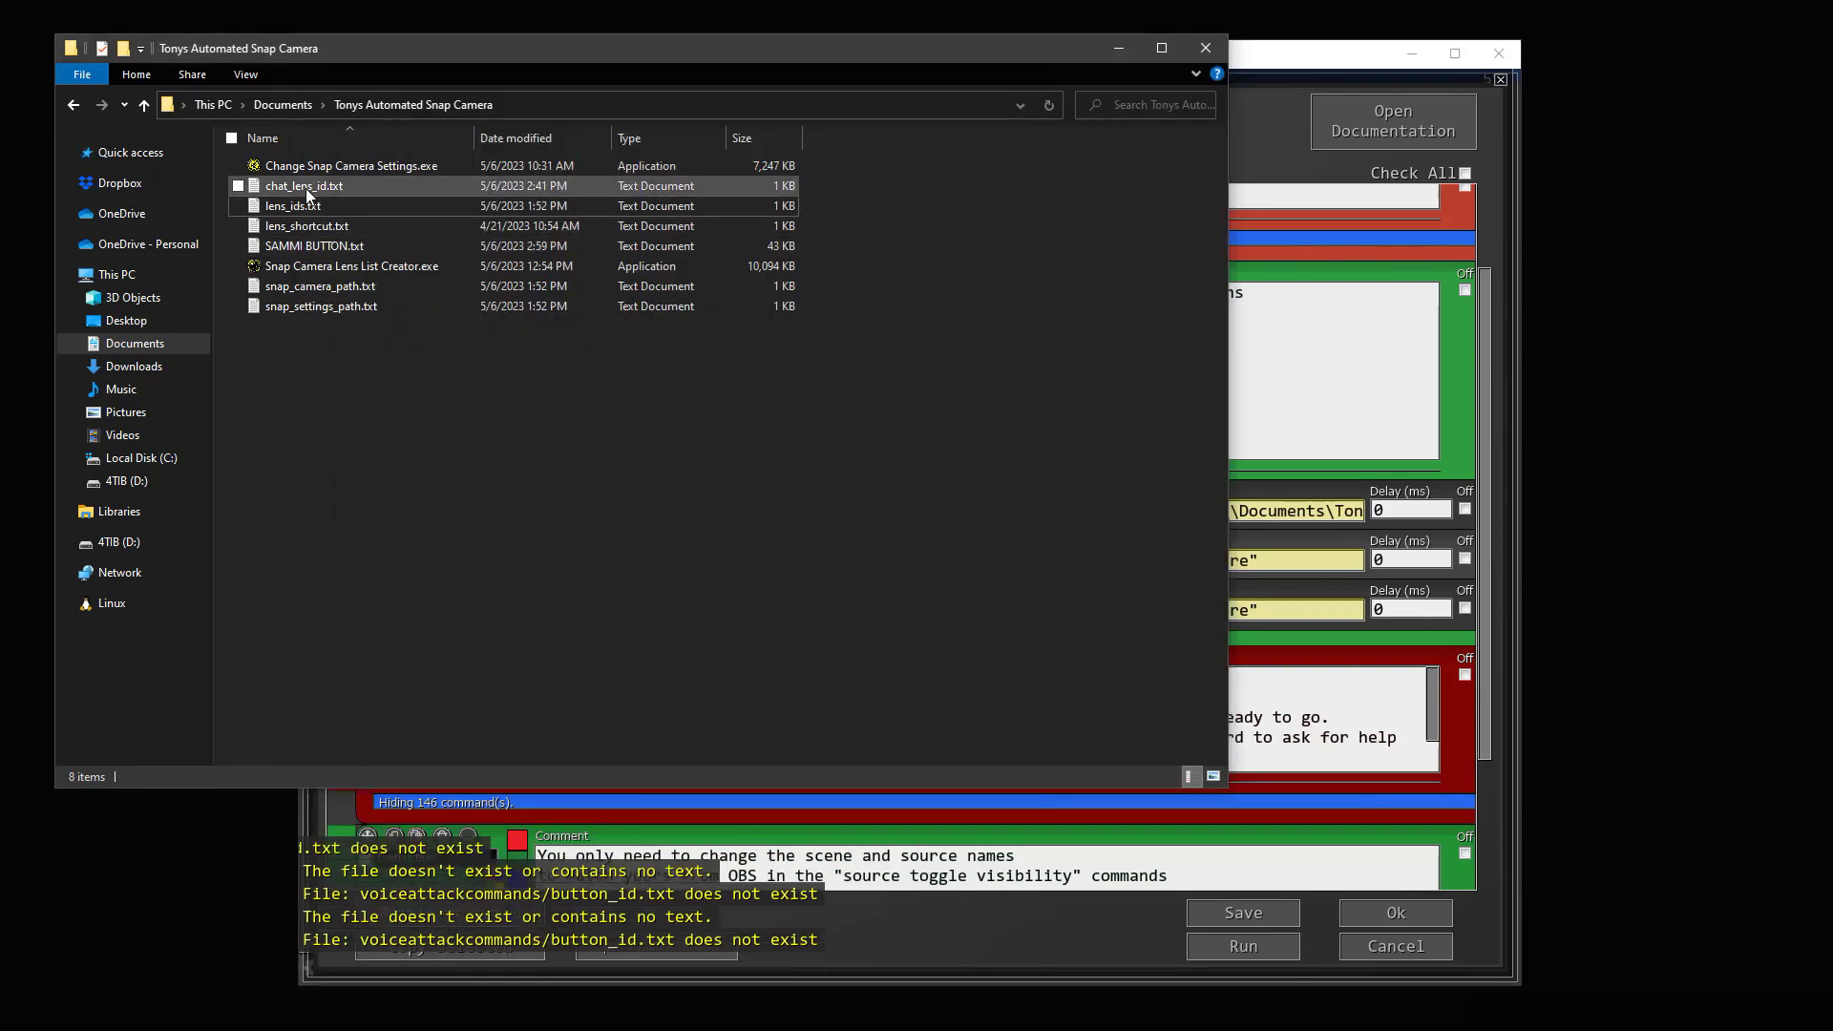
pyautogui.rightClick(305, 187)
pyautogui.click(372, 536)
pyautogui.tripleClick(516, 258)
pyautogui.click(1189, 563)
pyautogui.hotkey('ctrl', 'a')
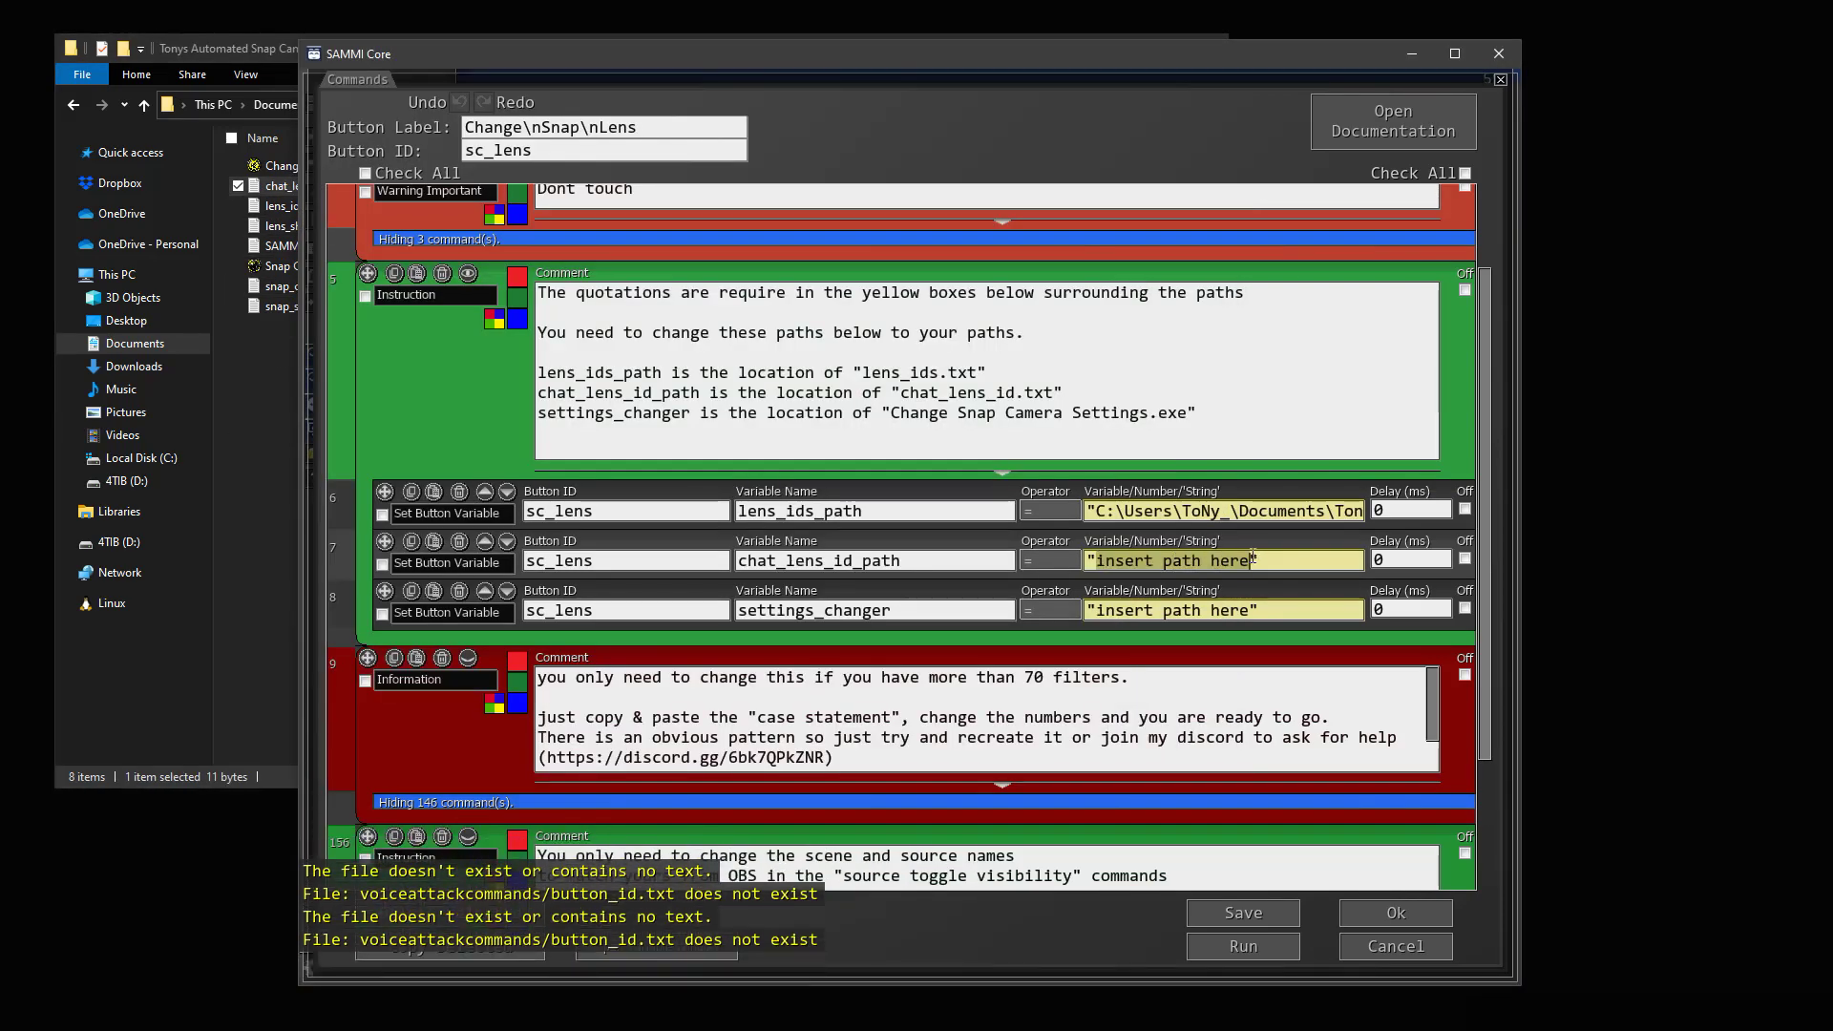
pyautogui.hotkey('ctrl', 'v')
# Set the settings_changer variable to the full path of Change Snap Camera Settings.exe, keeping the quotation marks.
pyautogui.doubleClick(611, 412)
pyautogui.click(755, 408)
pyautogui.click(300, 168)
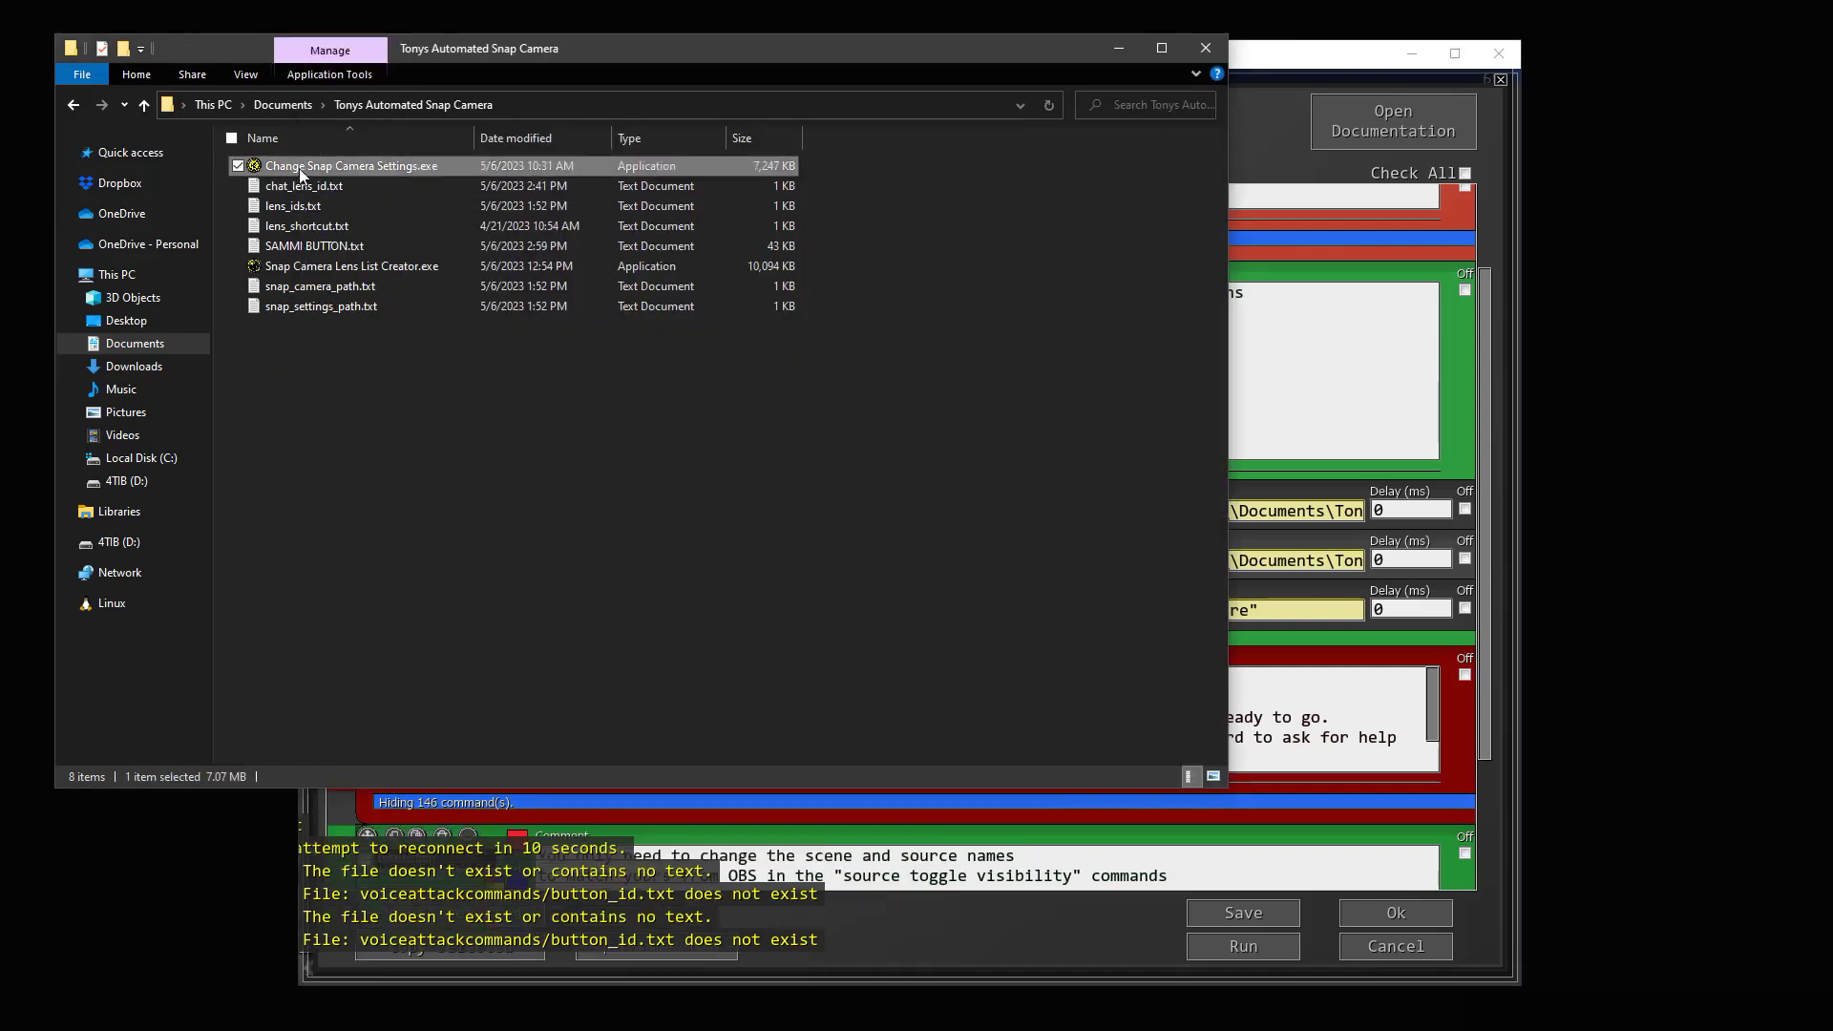
pyautogui.rightClick(300, 168)
pyautogui.click(373, 536)
pyautogui.click(450, 215)
pyautogui.tripleClick(515, 243)
pyautogui.hotkey('ctrl', 'c')
pyautogui.click(1298, 609)
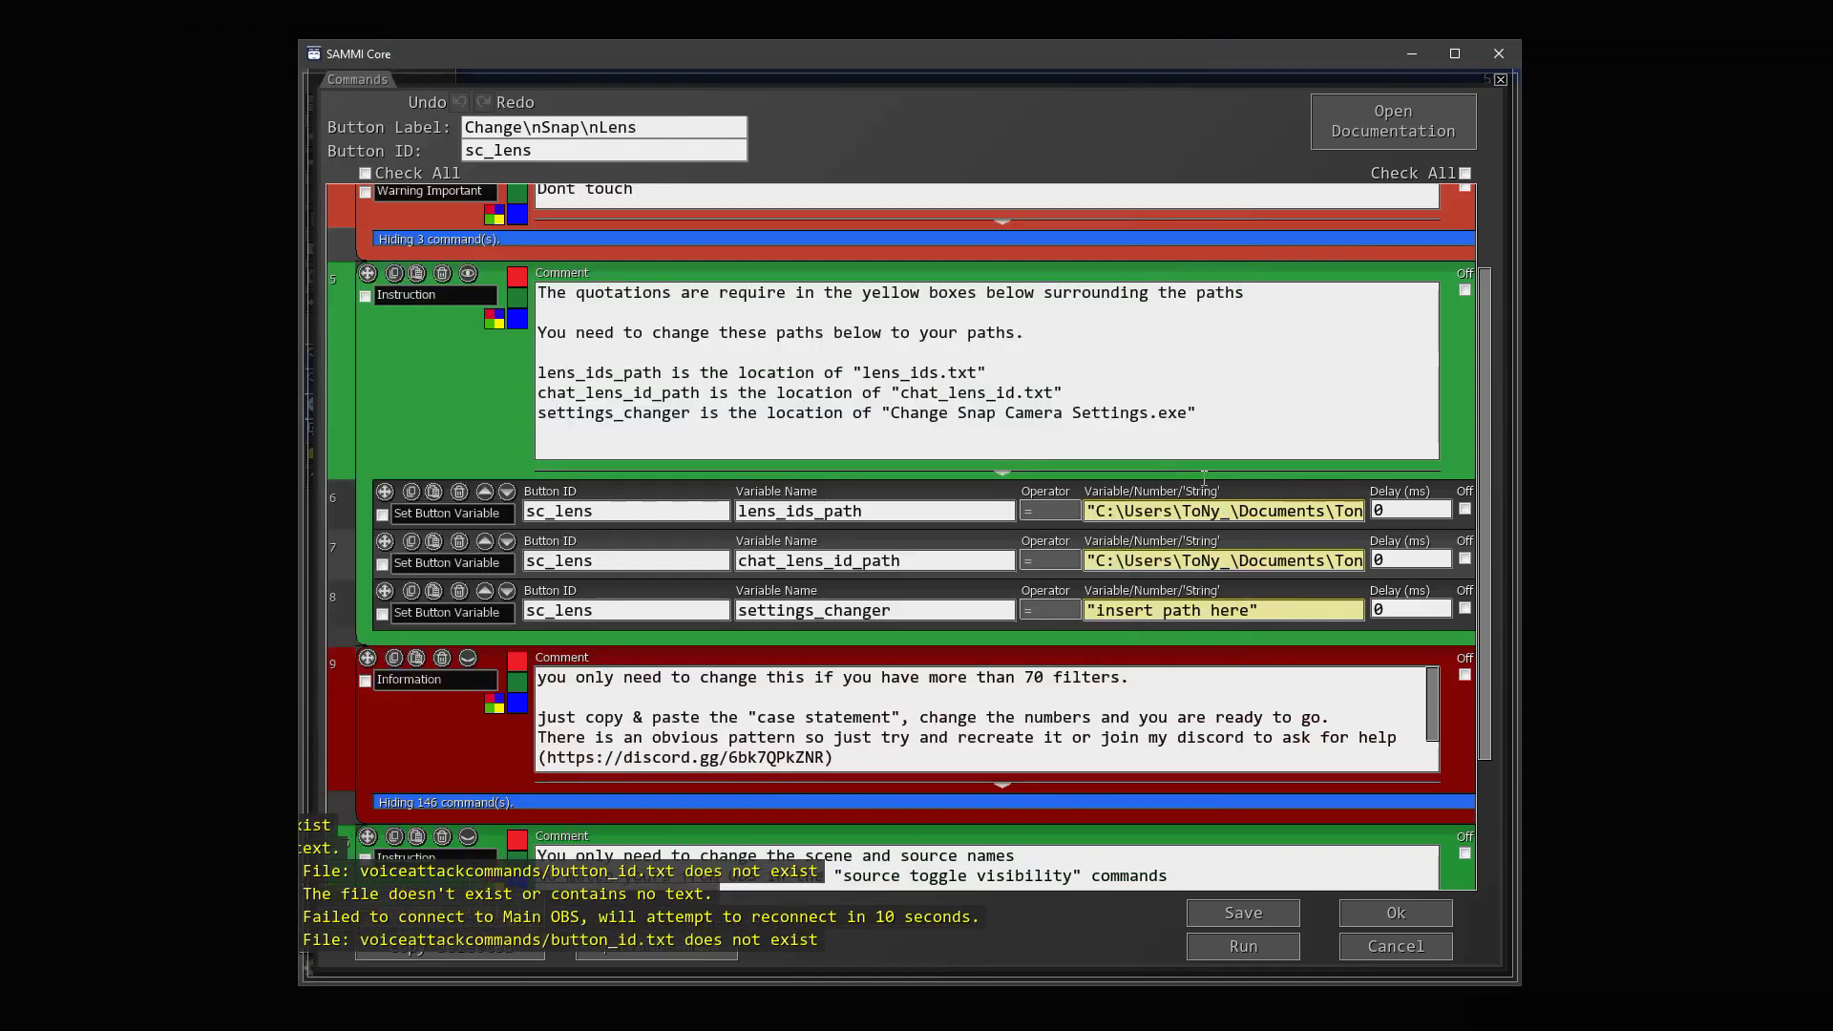
pyautogui.hotkey('ctrl', 'a')
pyautogui.hotkey('ctrl', 'v')
# Examine the numbered lens case statements and the scene and source names in the two Source Change Visibility commands.
pyautogui.click(1002, 462)
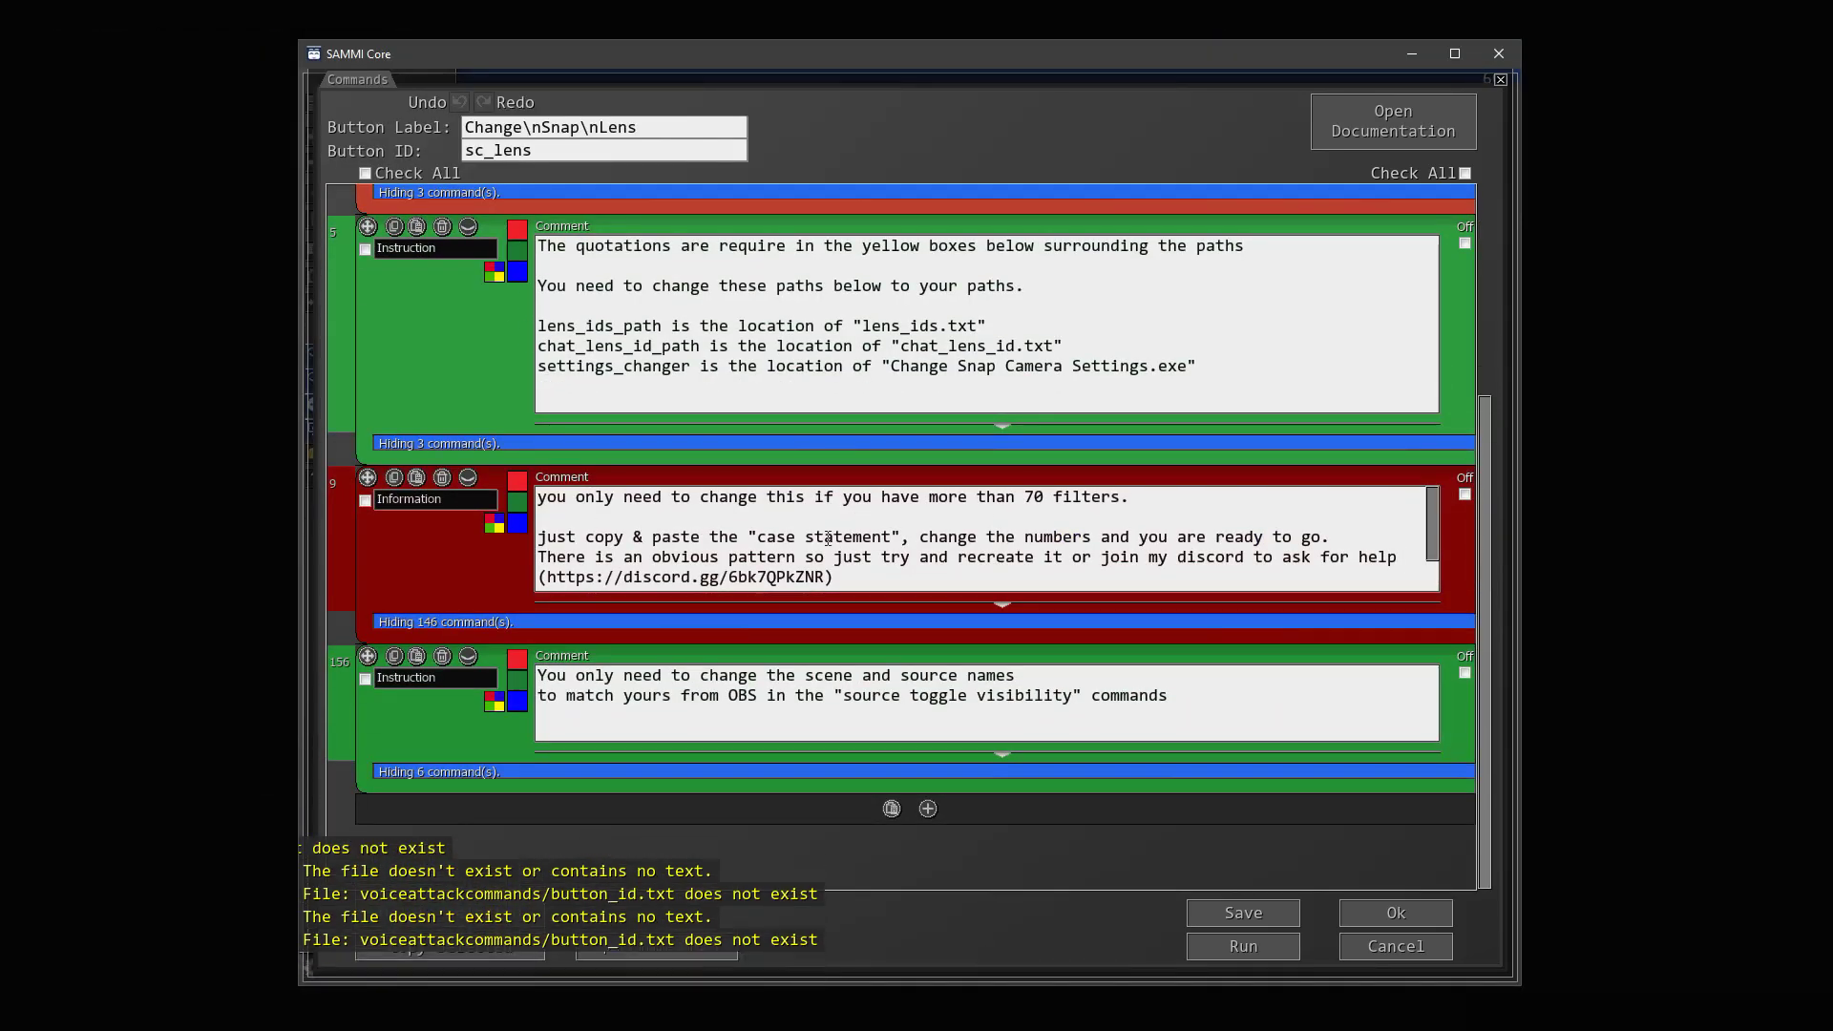
pyautogui.click(1002, 641)
pyautogui.scroll(-5, 1092, 451)
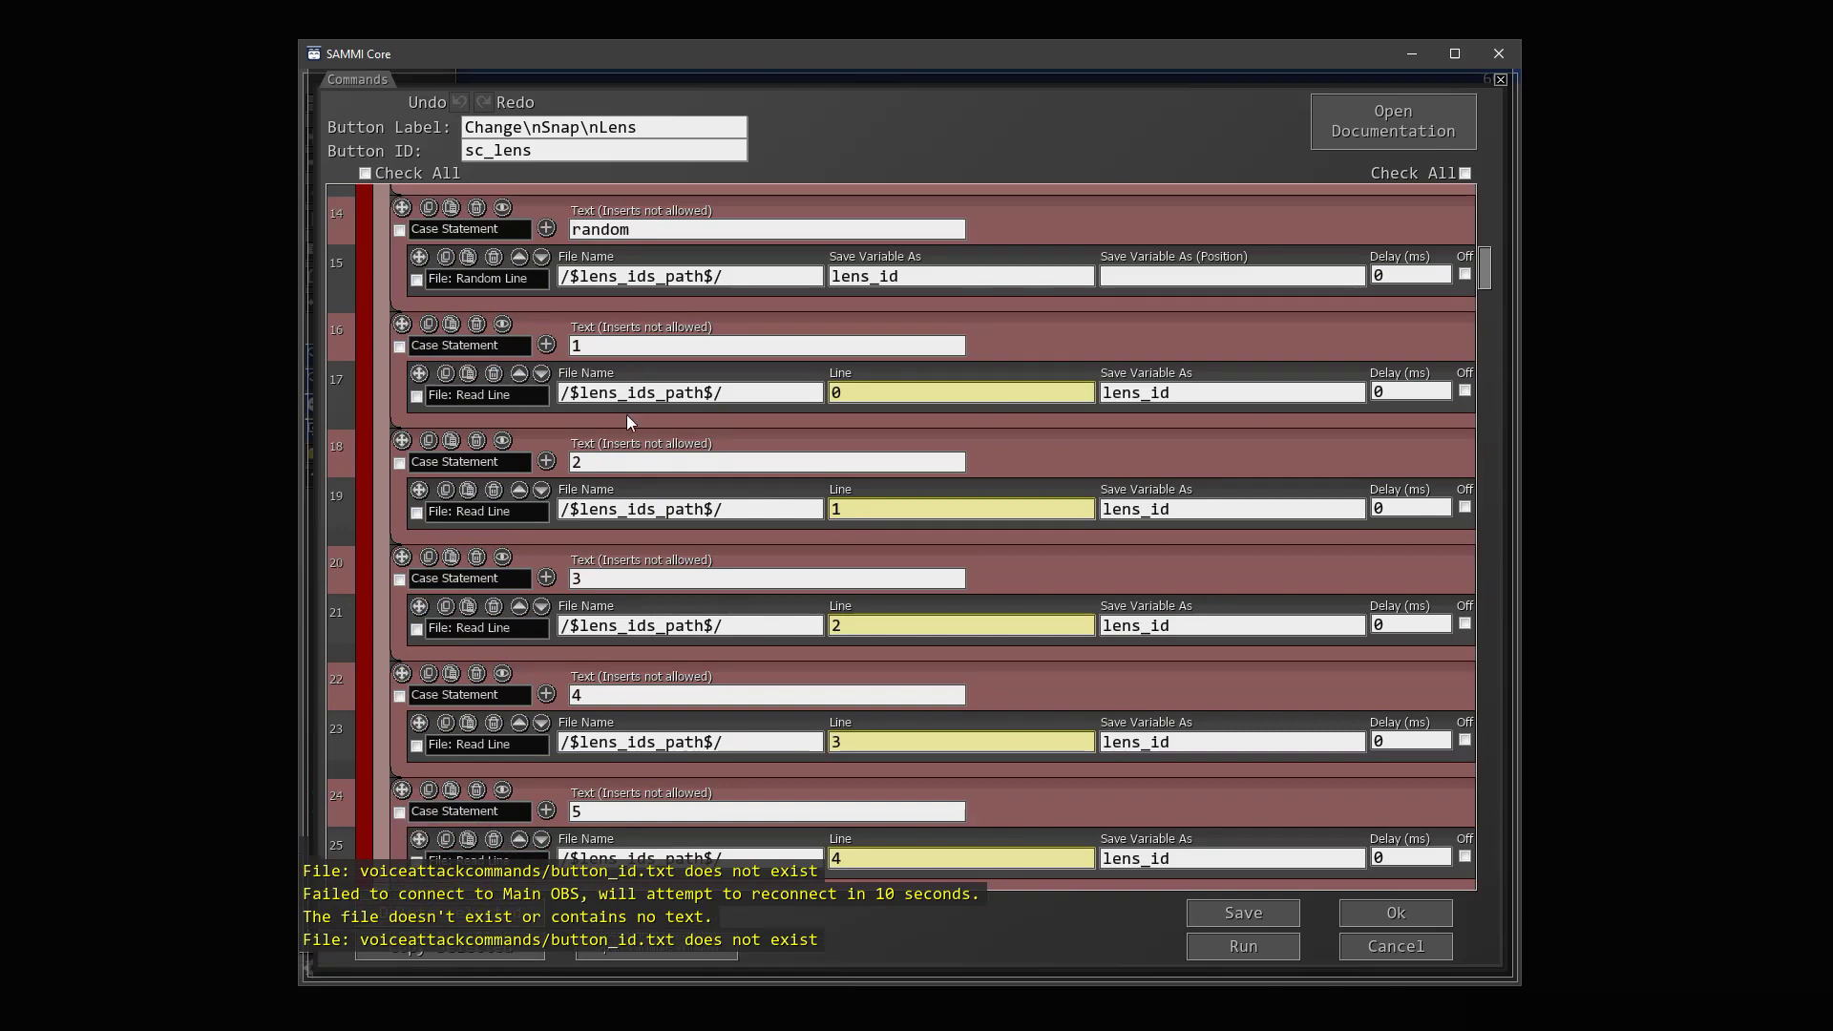
pyautogui.click(779, 663)
pyautogui.scroll(-4, 1057, 361)
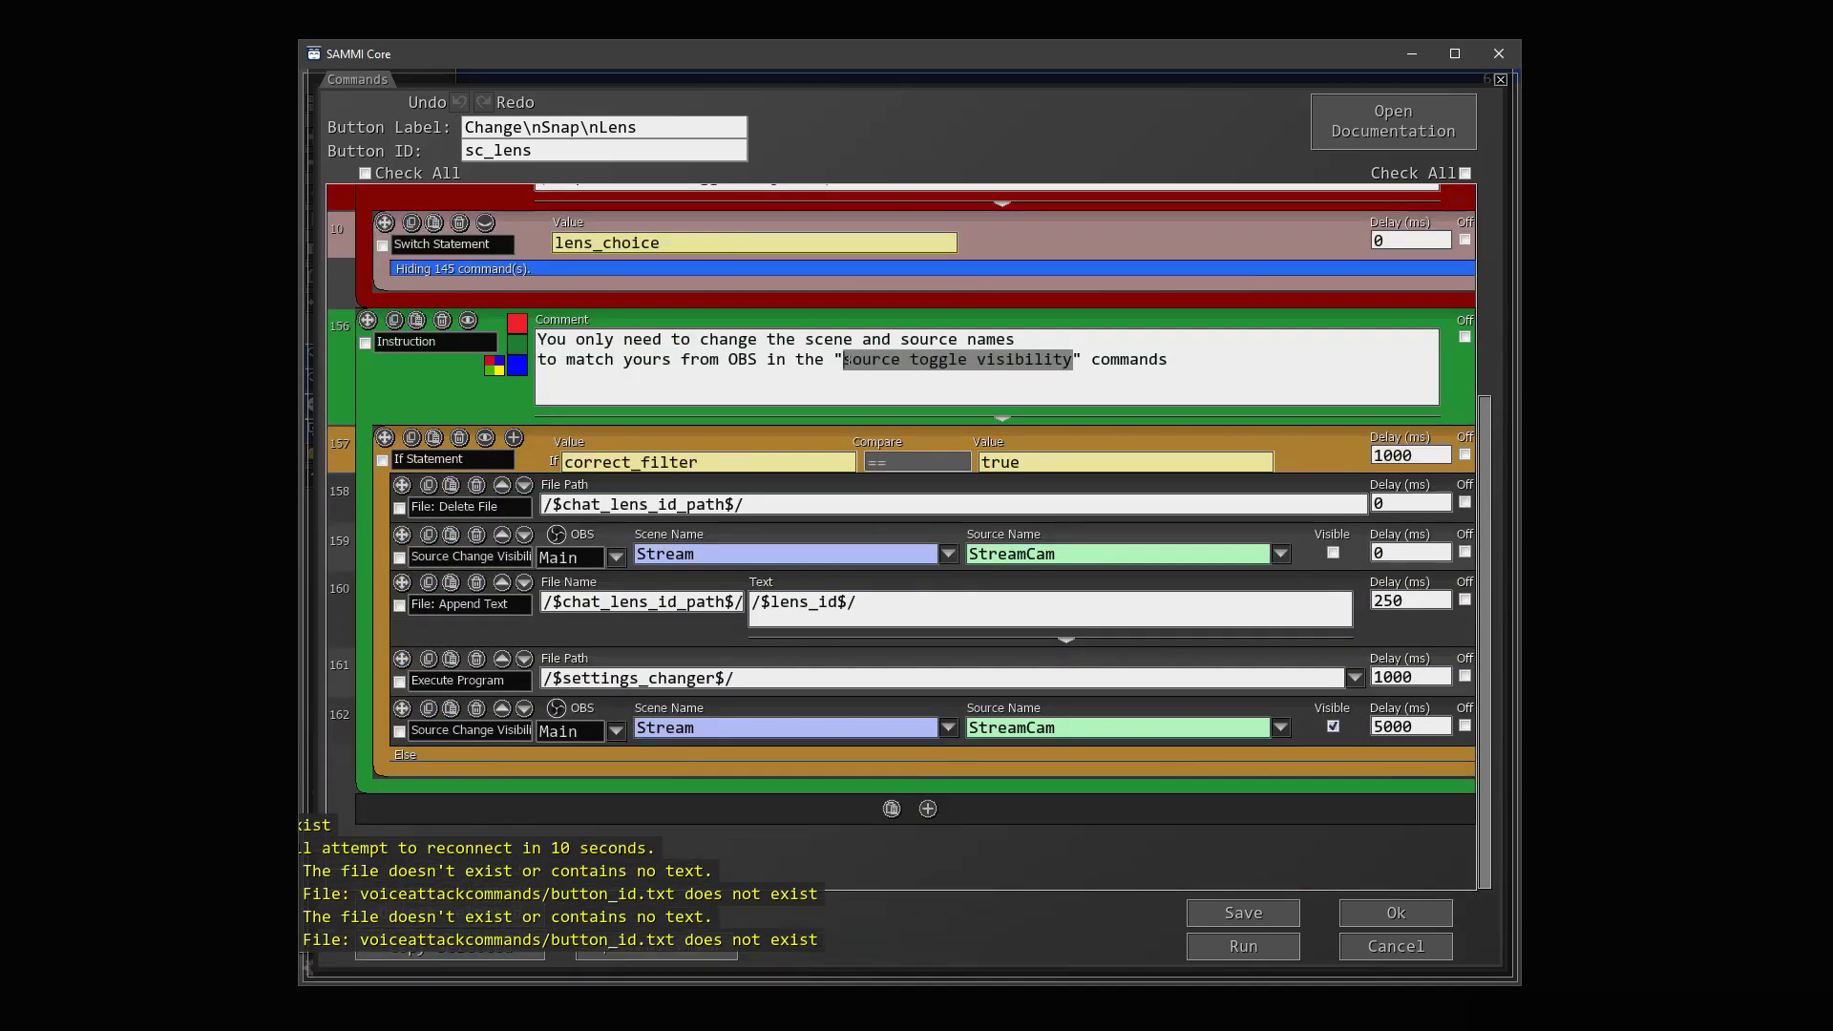
pyautogui.click(399, 559)
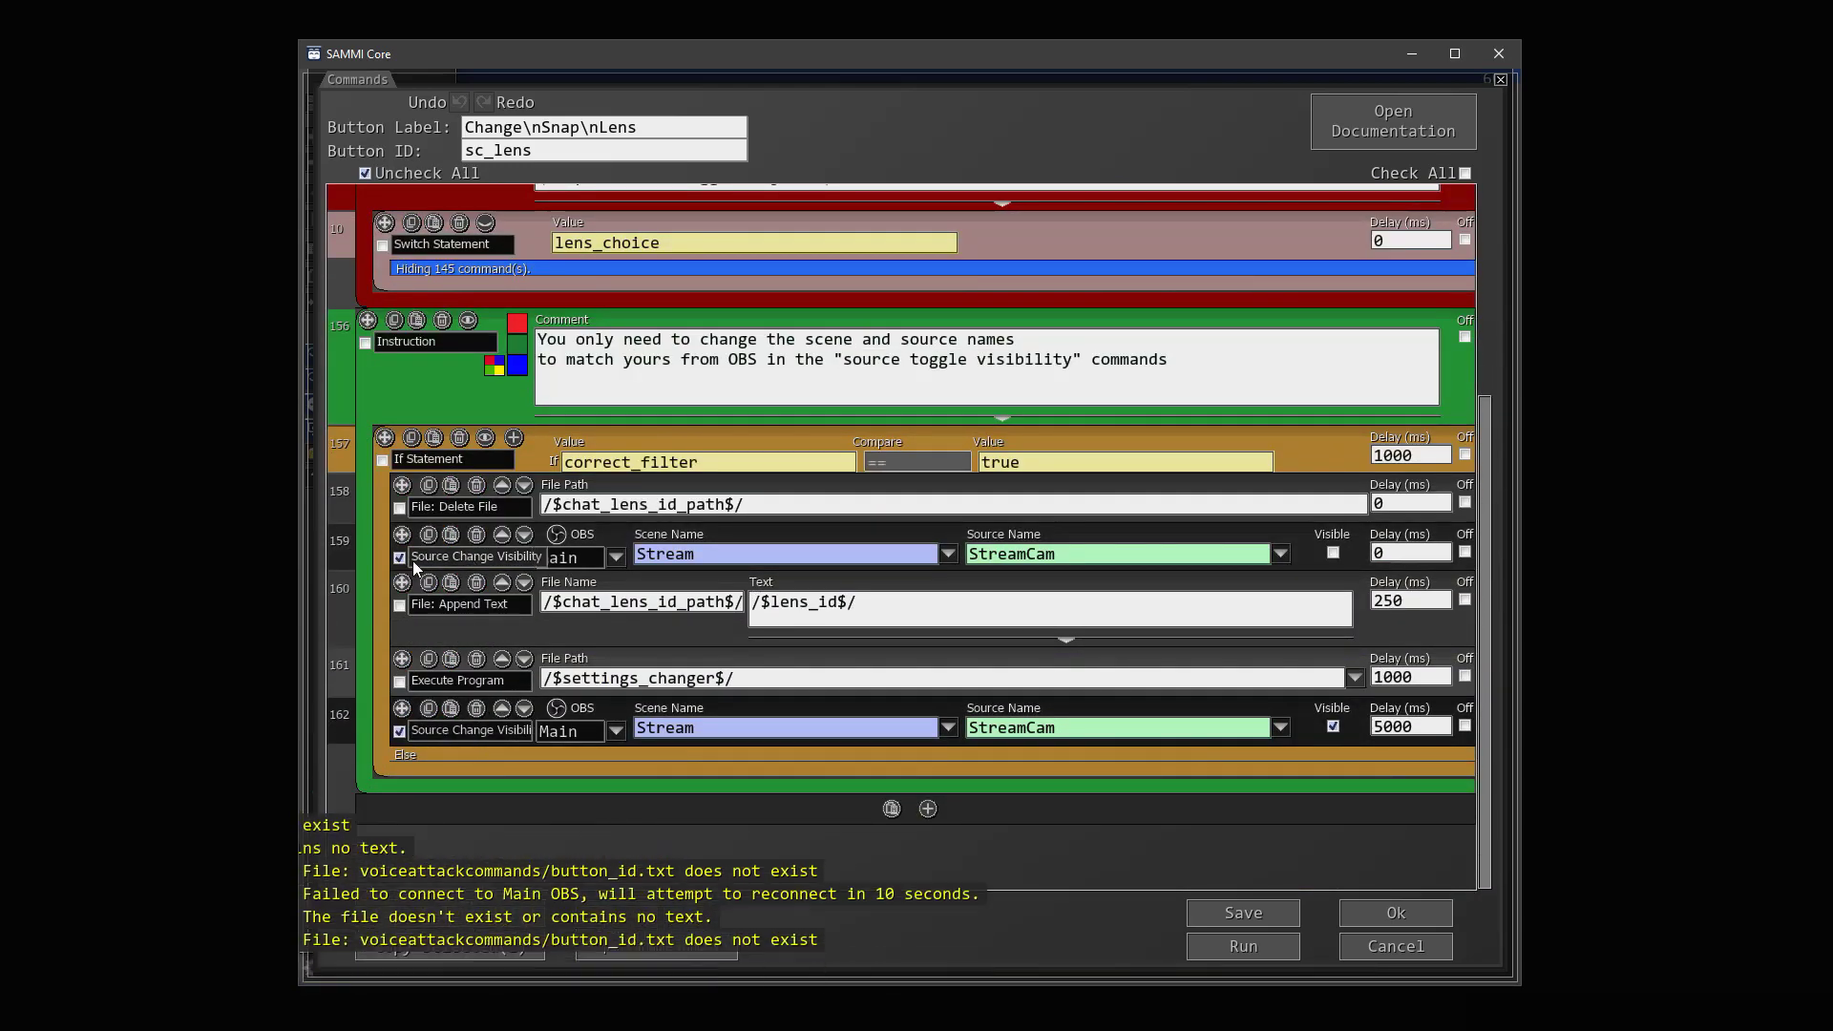
pyautogui.click(399, 558)
pyautogui.click(948, 554)
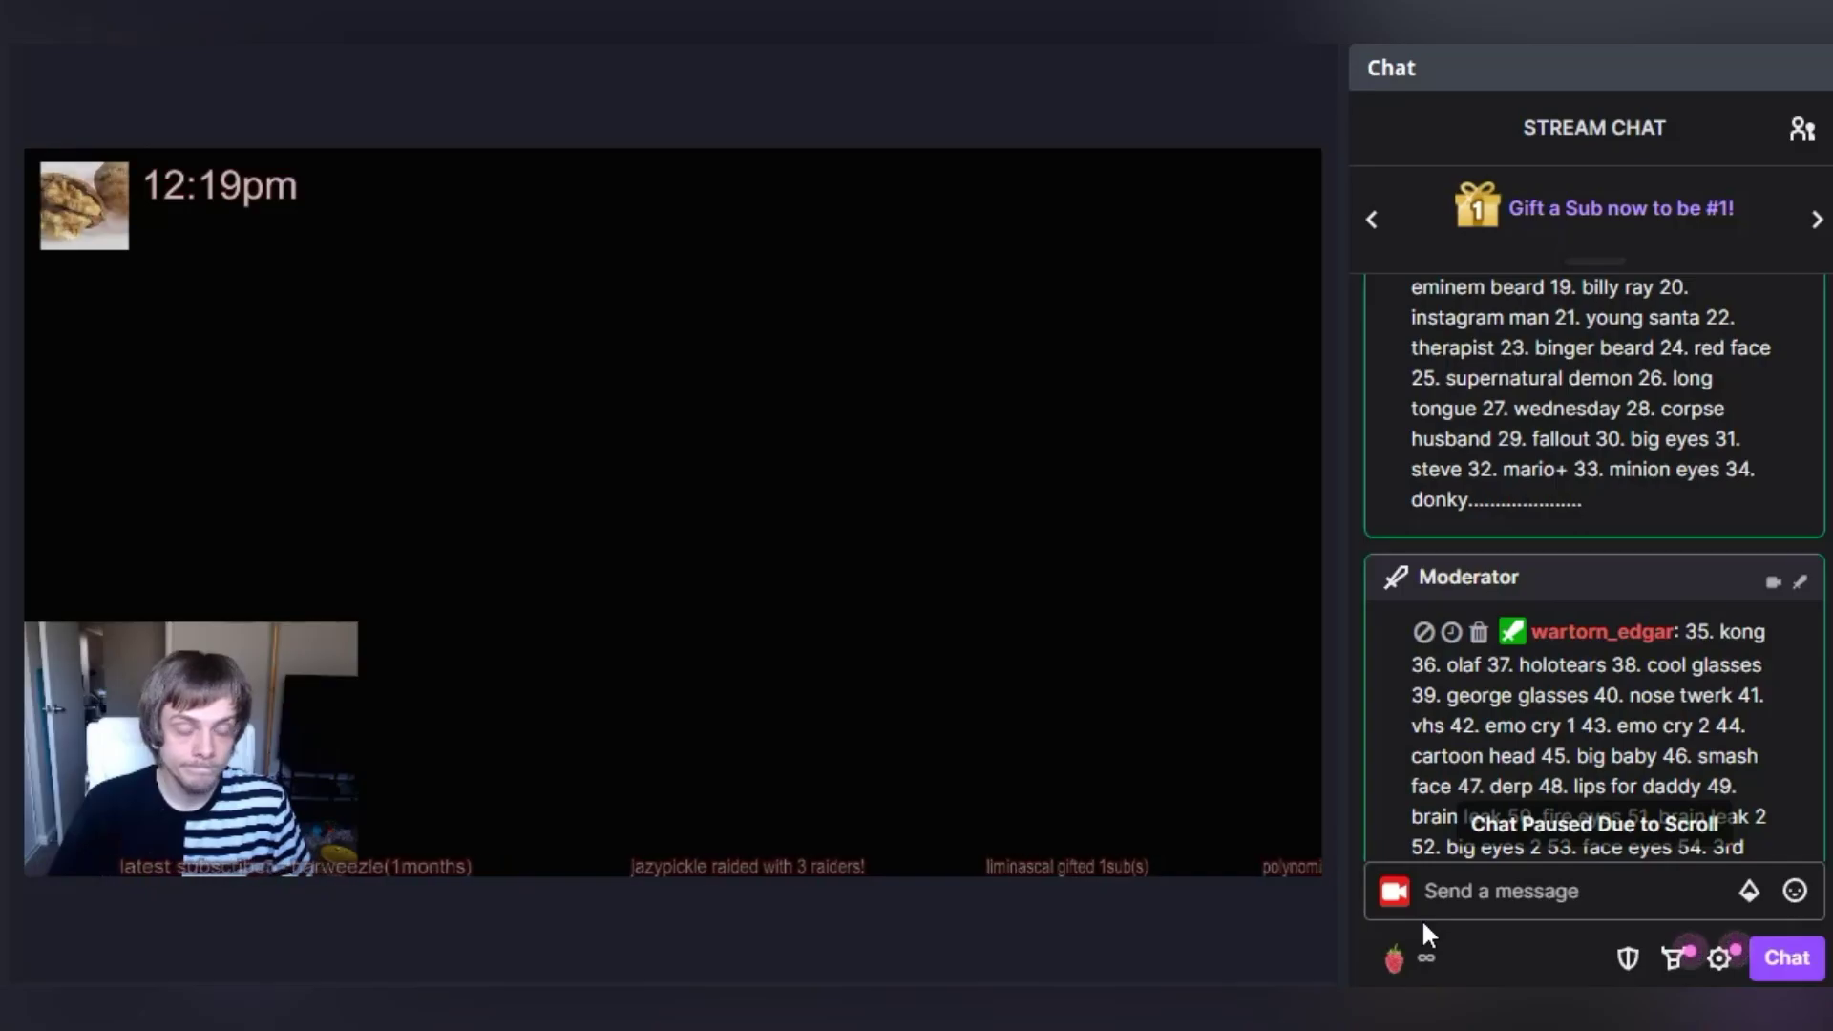
# Switch to the Twitch stream chat and redeem the Snap Camera Lens reward with the message "random".
pyautogui.click(1393, 958)
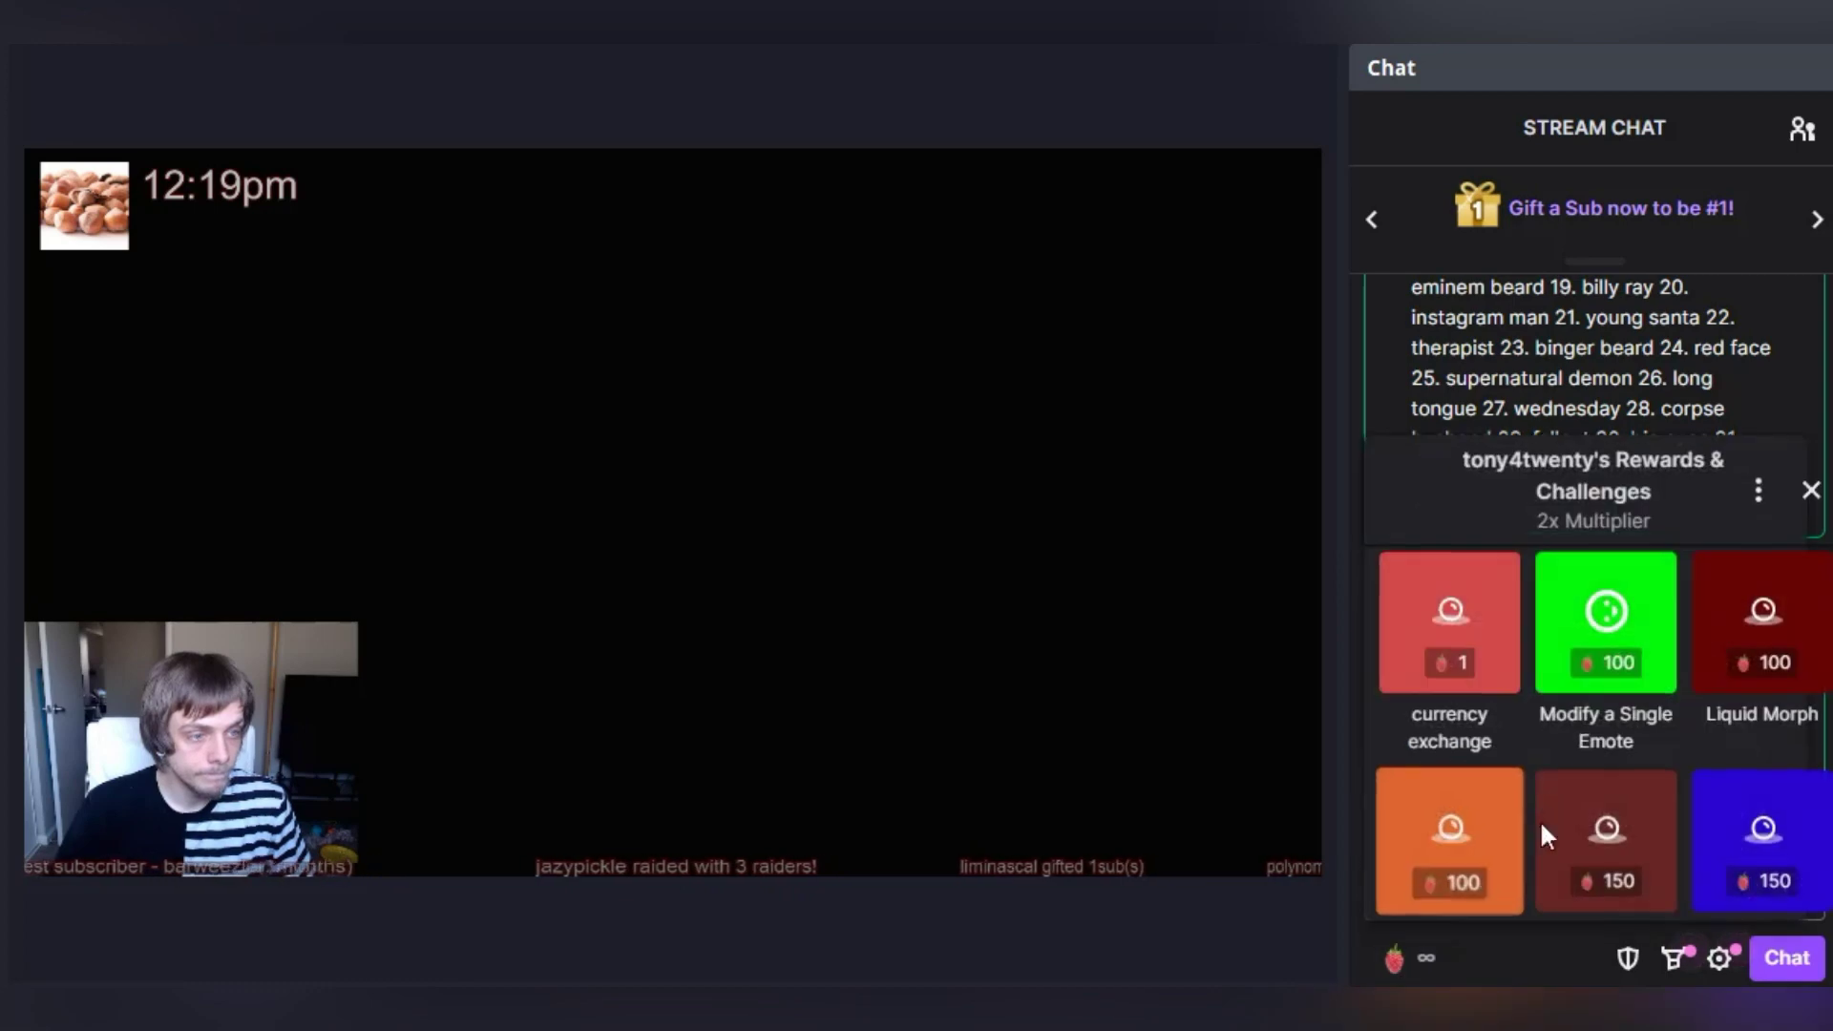
pyautogui.scroll(-6, 1556, 754)
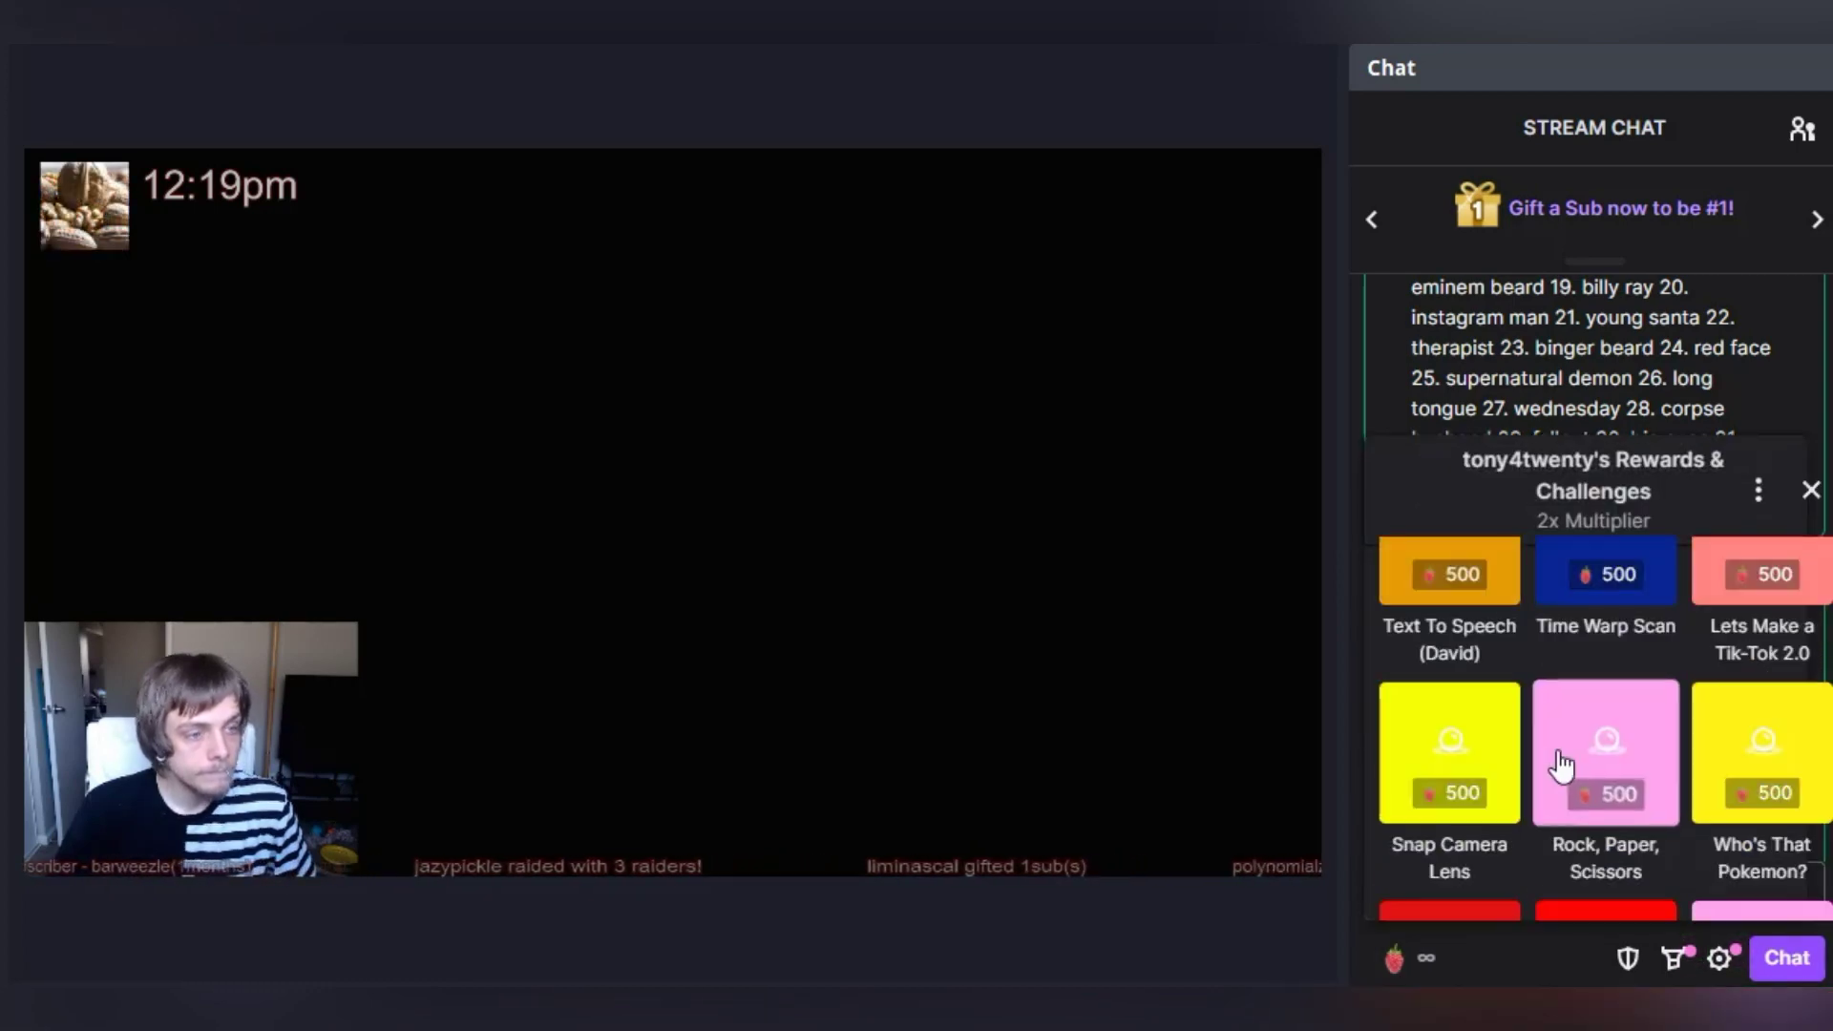
pyautogui.scroll(-2, 1561, 764)
pyautogui.click(1448, 611)
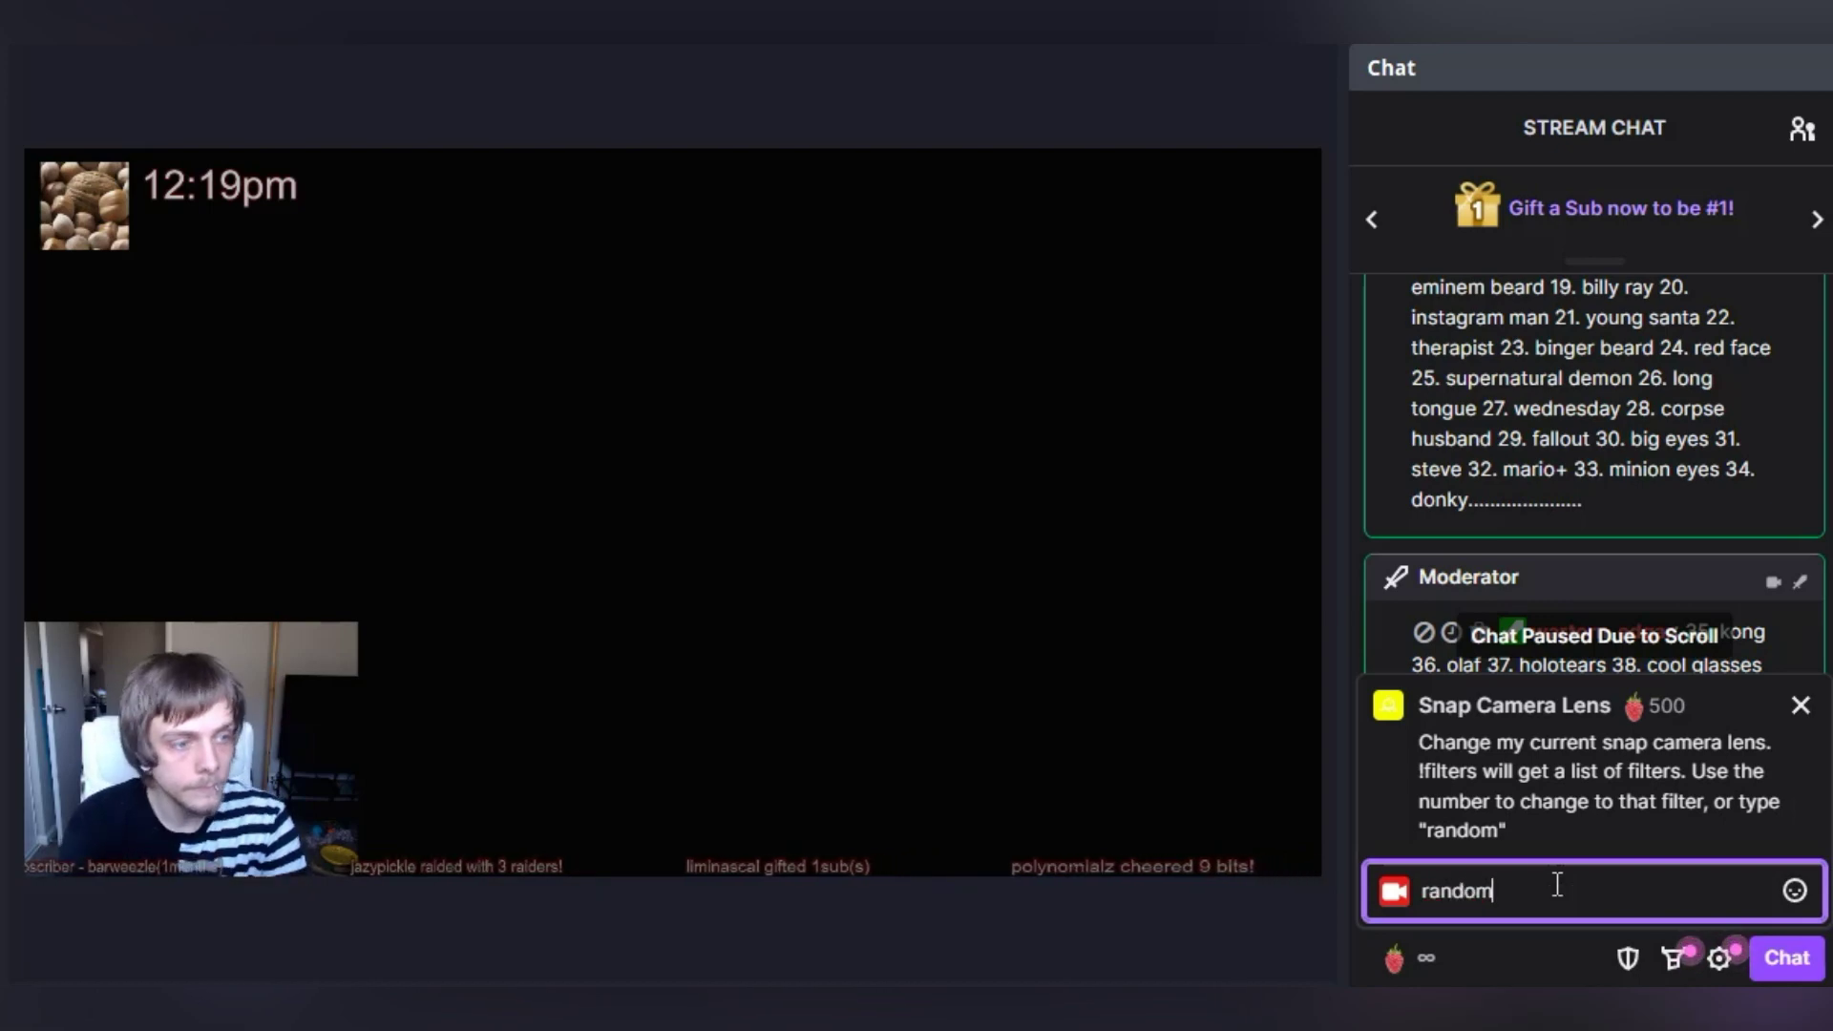
pyautogui.press('Return')
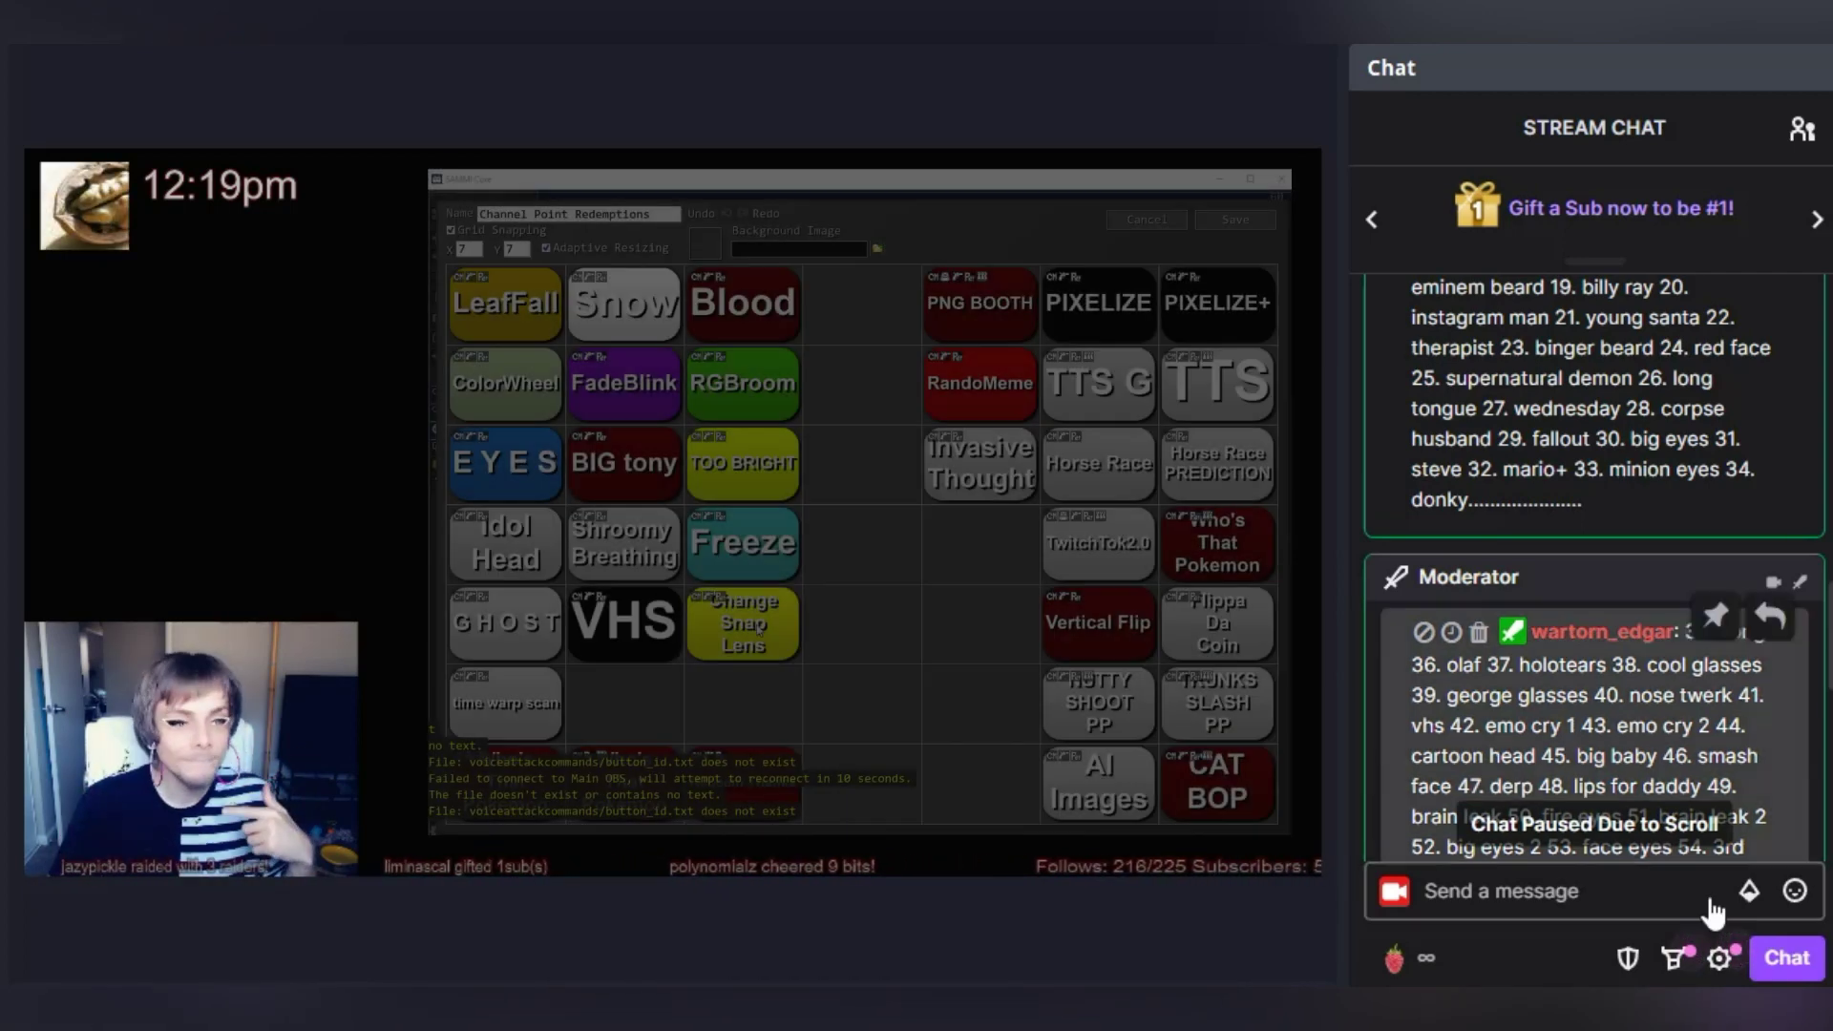
# Redeem the Snap Camera Lens channel point reward with lens number 53.
pyautogui.click(1645, 890)
pyautogui.click(1432, 960)
pyautogui.scroll(-10, 1533, 758)
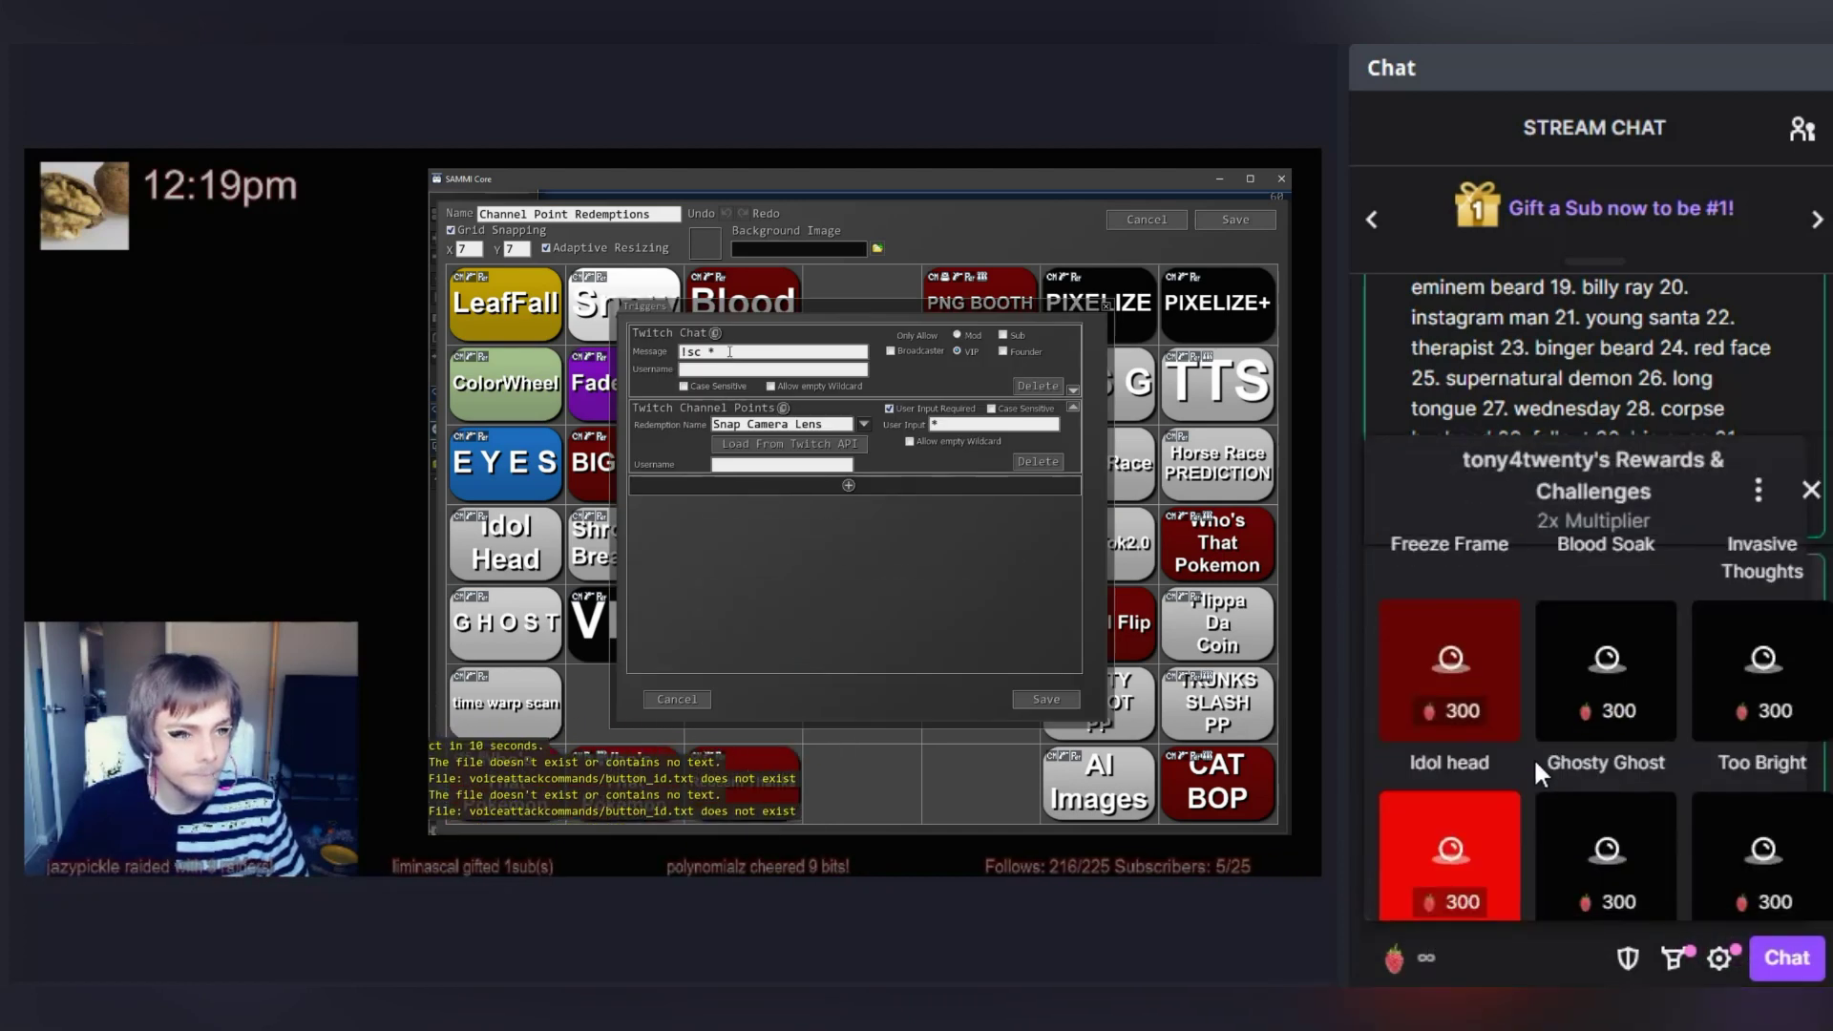
pyautogui.scroll(-3, 1541, 785)
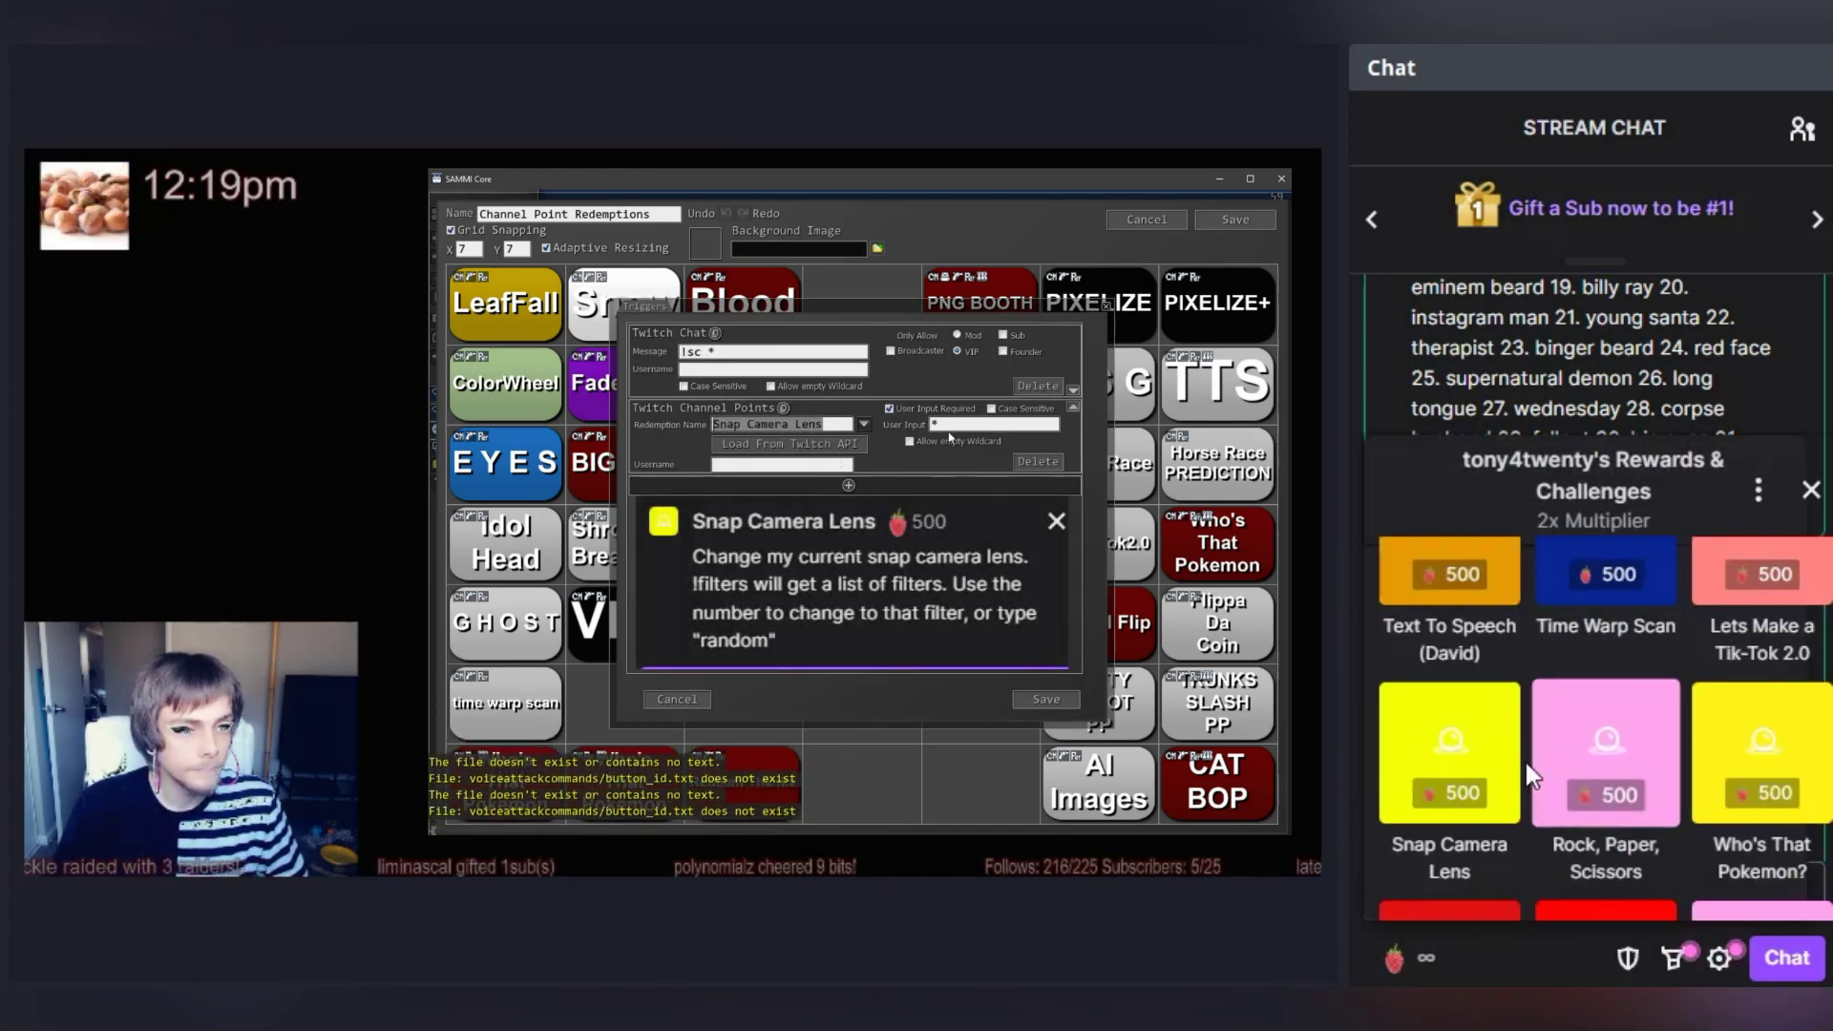
pyautogui.click(1510, 768)
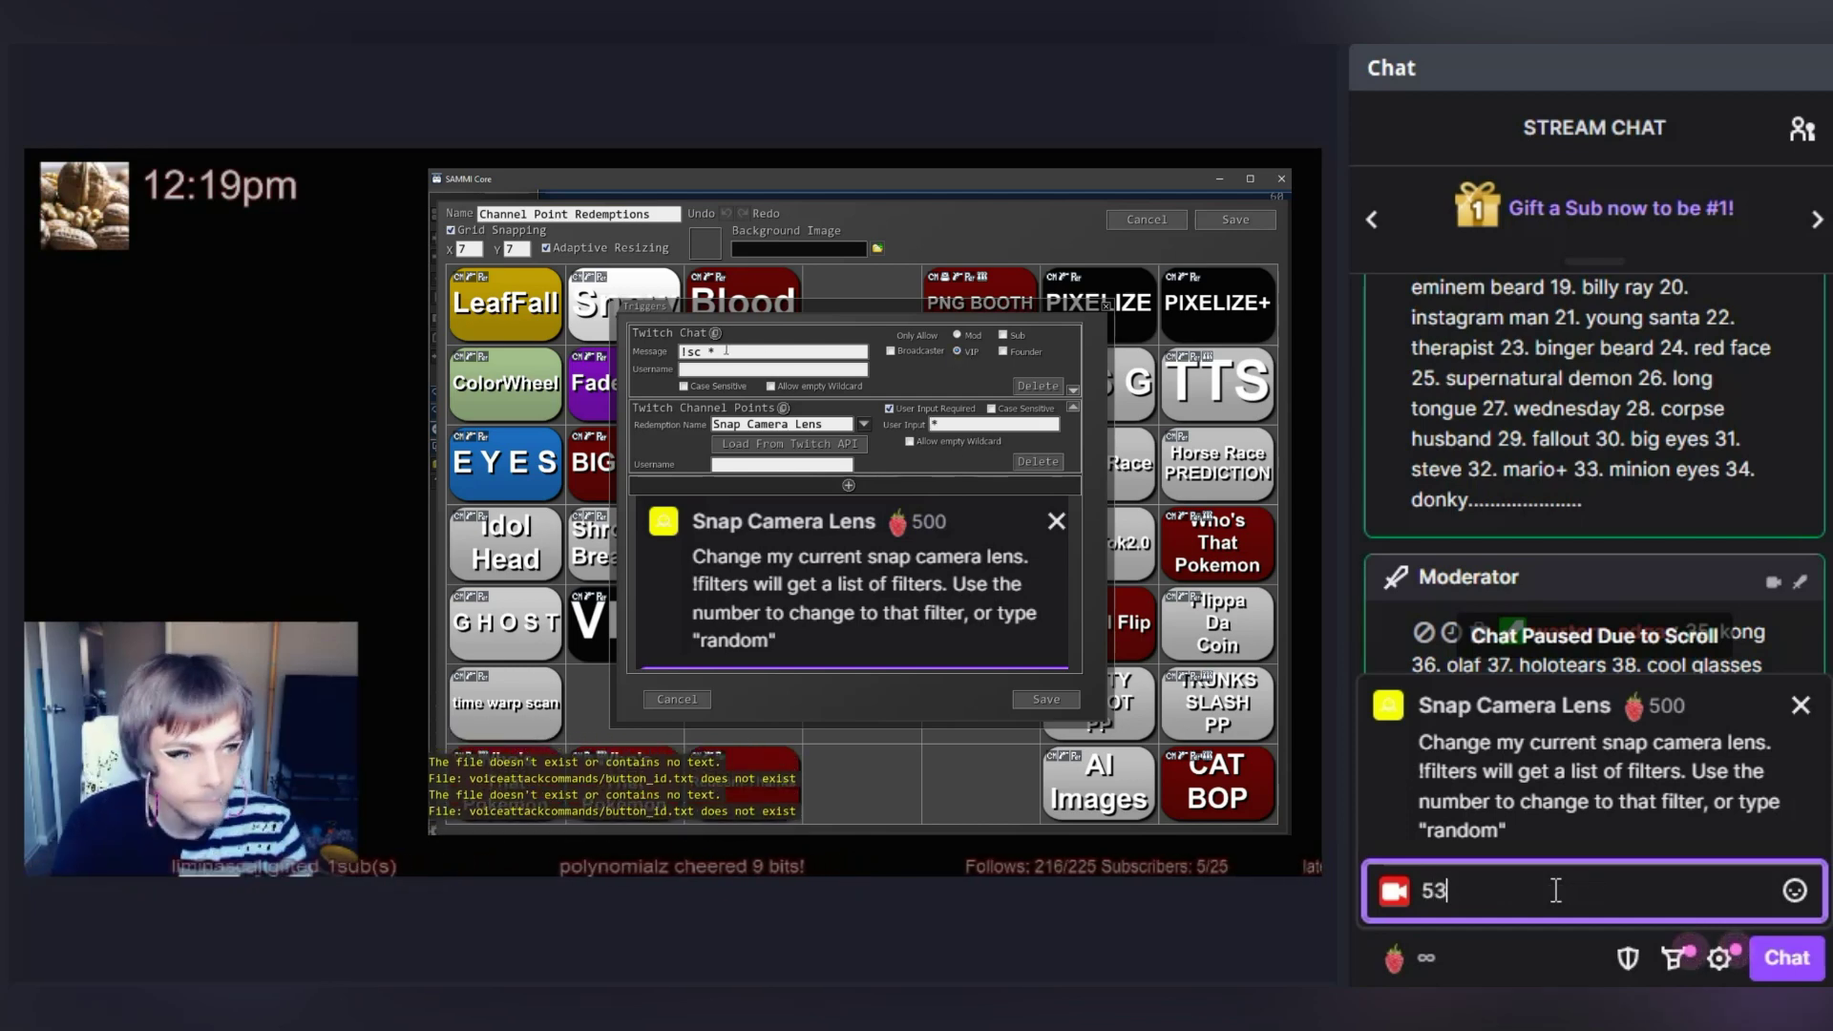
pyautogui.press('Return')
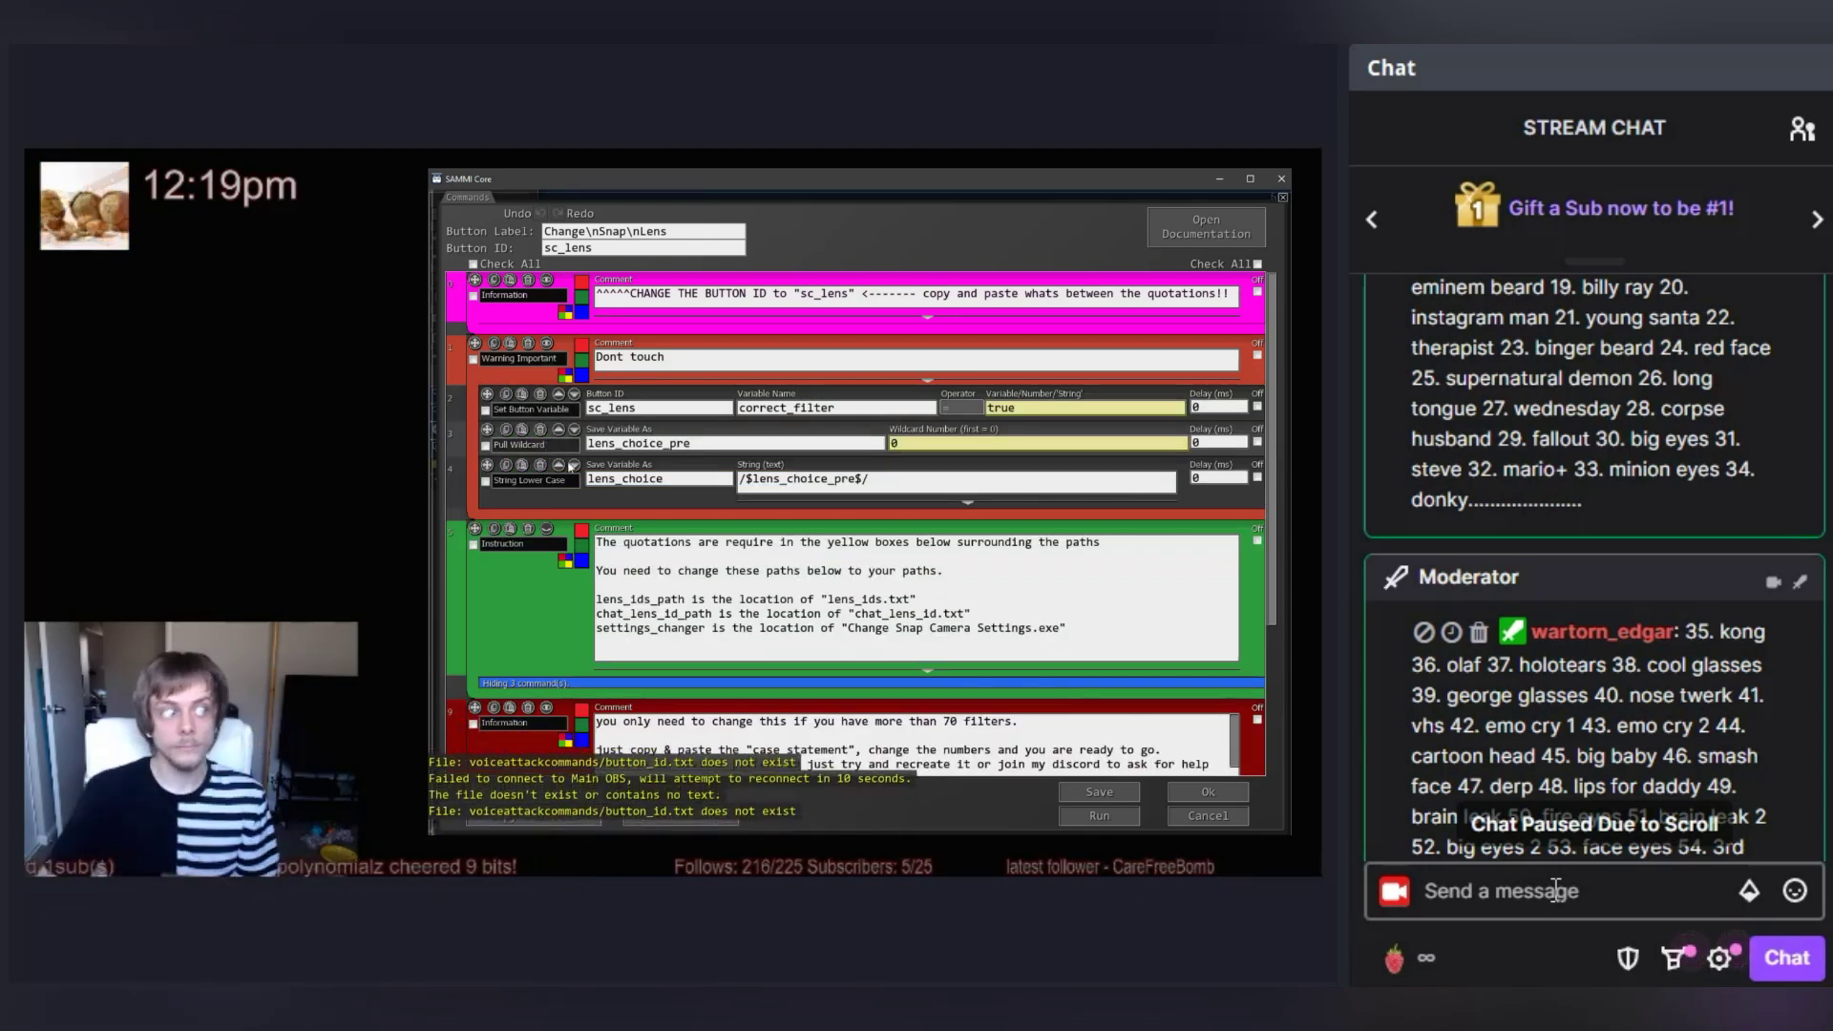
# Redeem the Snap Camera Lens channel point reward with lens number 1.
pyautogui.click(1604, 891)
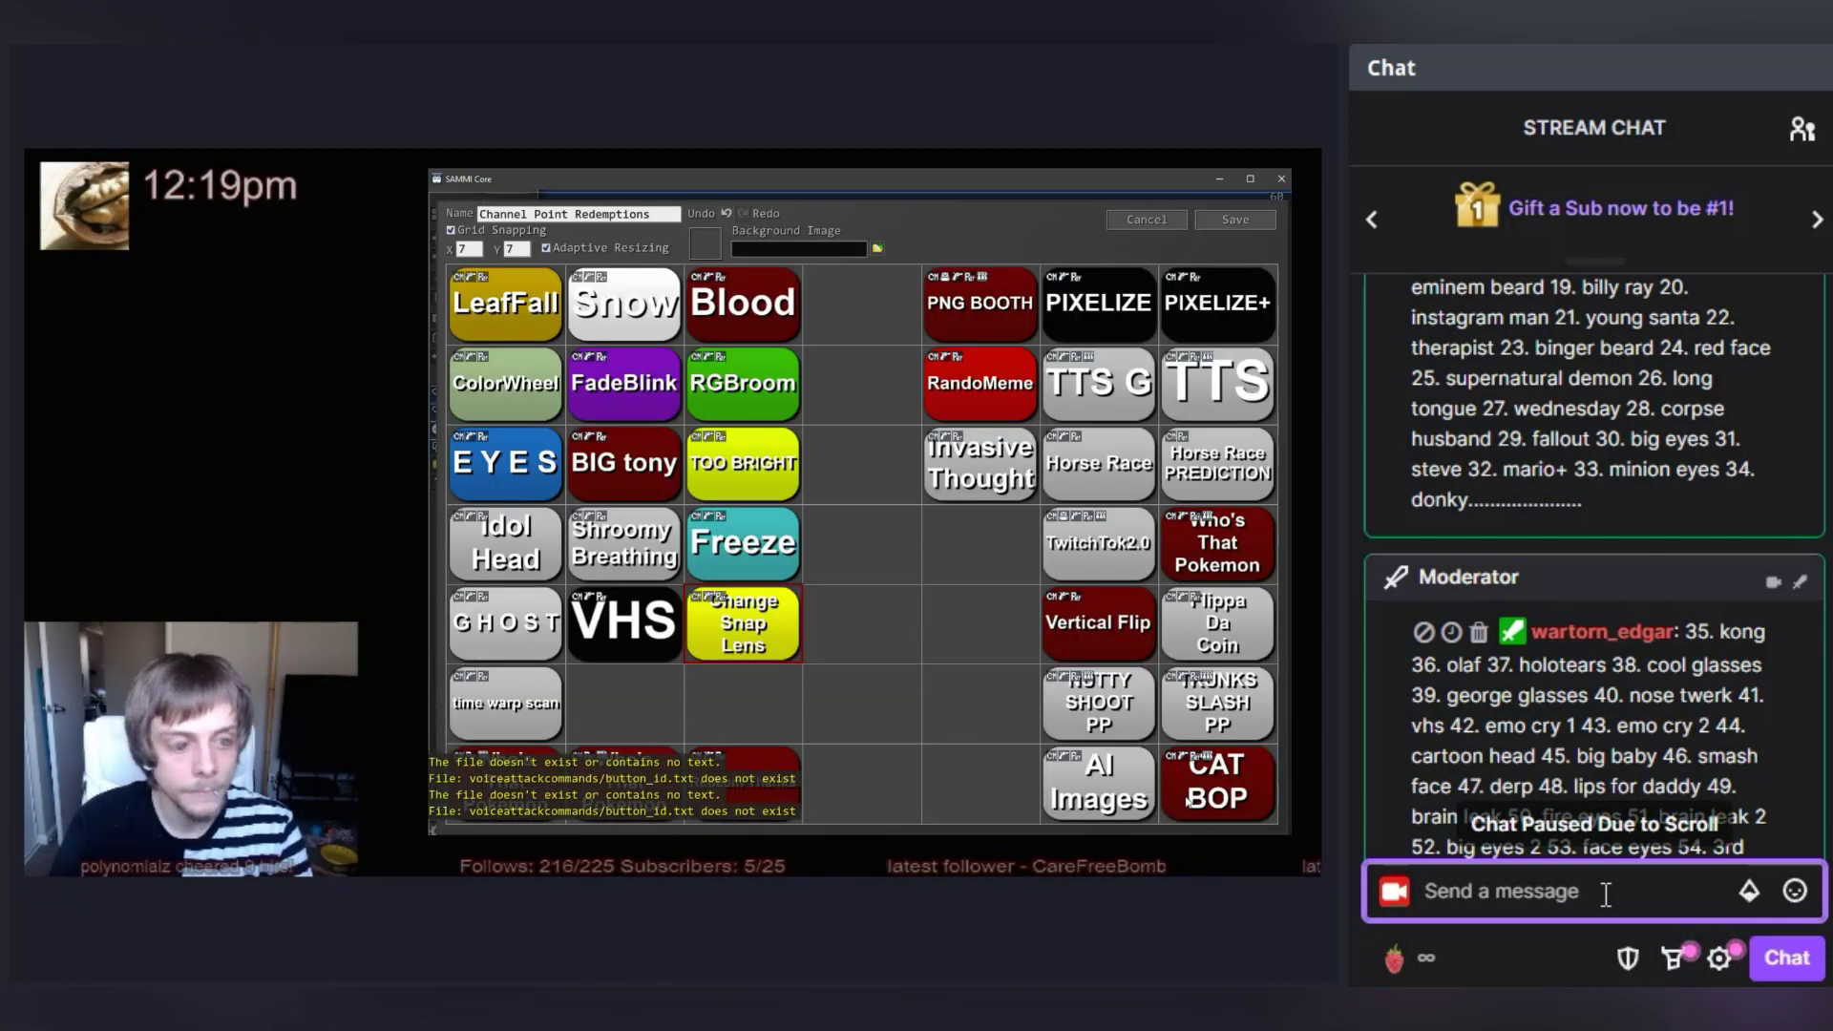
pyautogui.click(1432, 958)
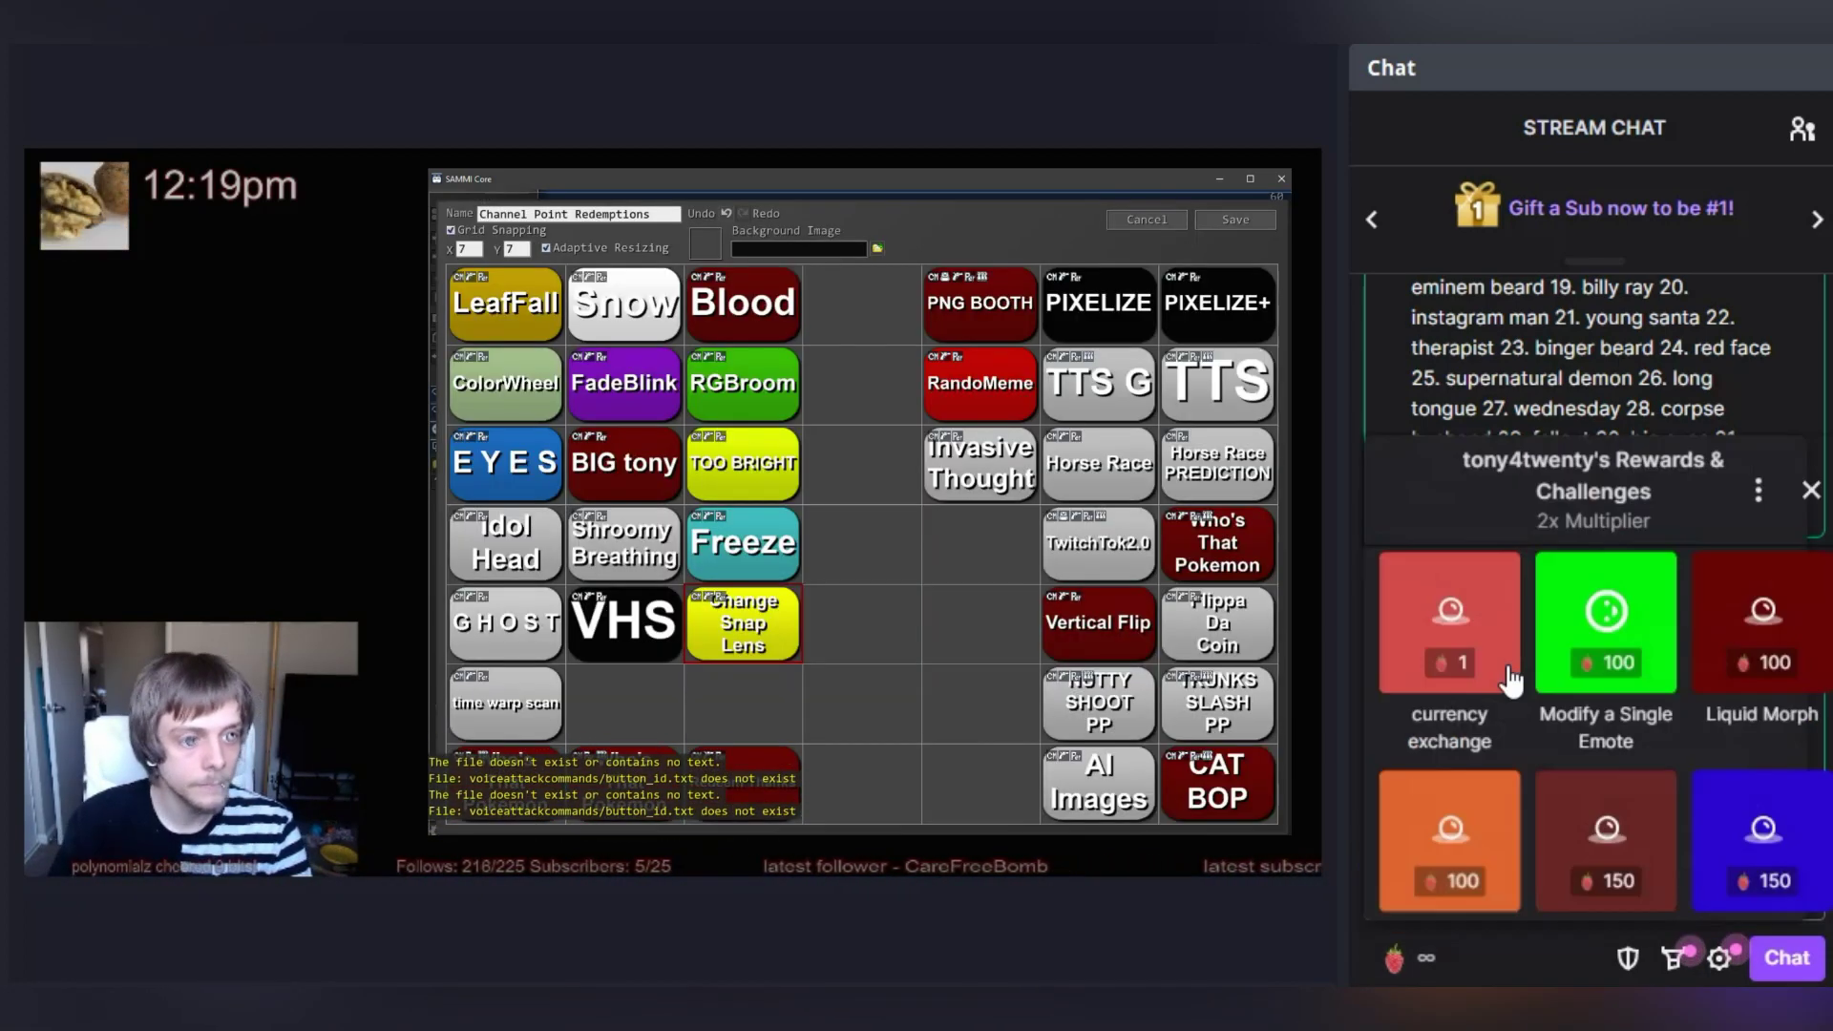
pyautogui.scroll(-5, 1620, 749)
pyautogui.scroll(-10, 1620, 749)
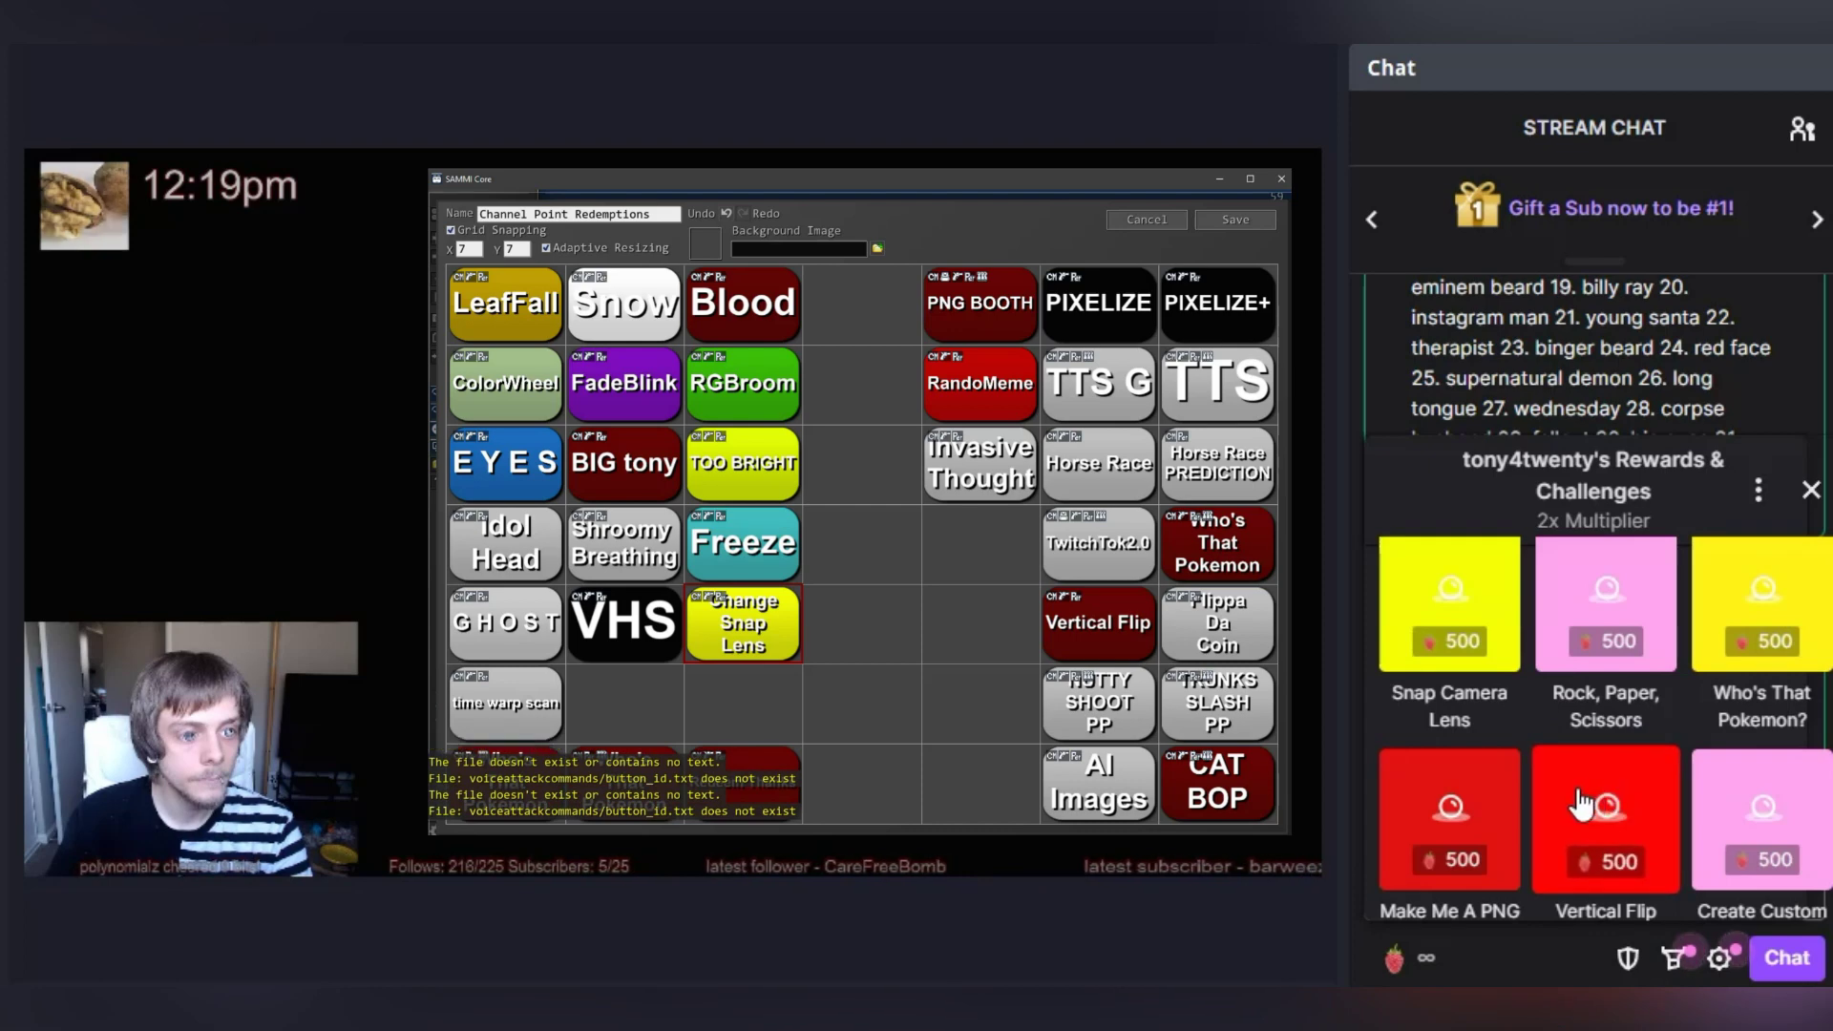
pyautogui.click(1425, 641)
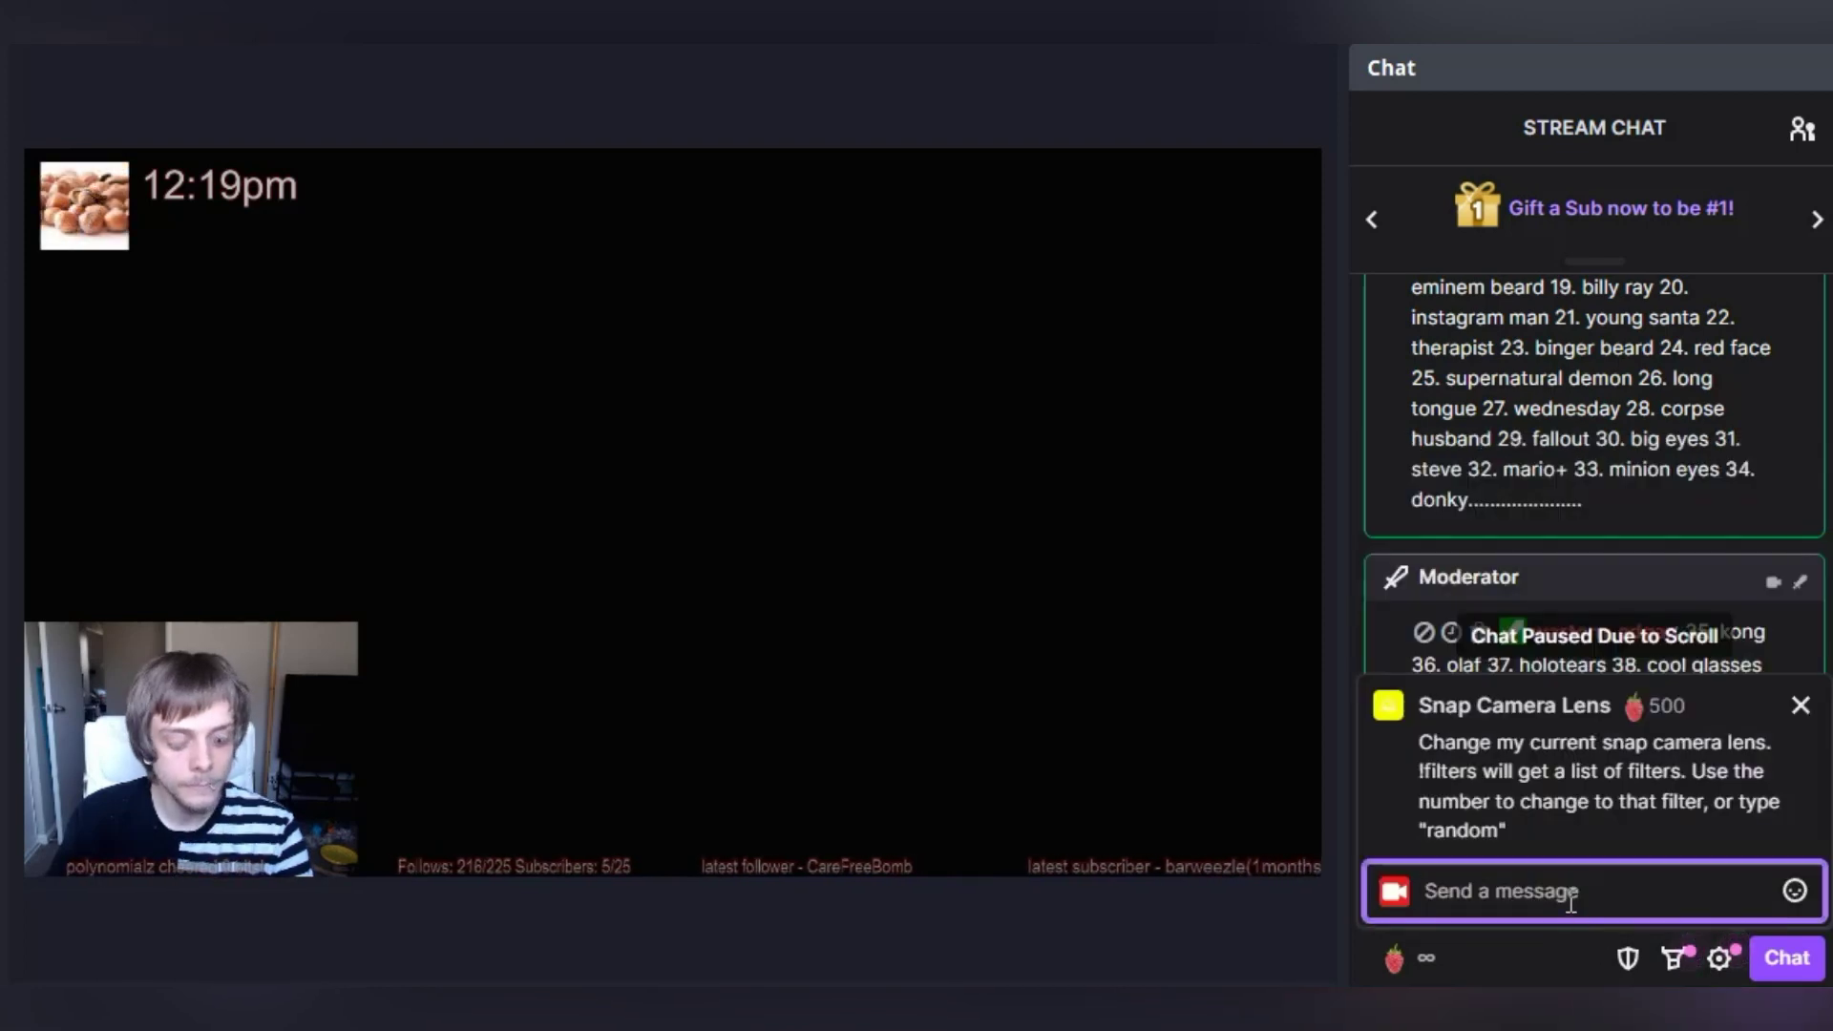
pyautogui.write('1')
pyautogui.press('Return')
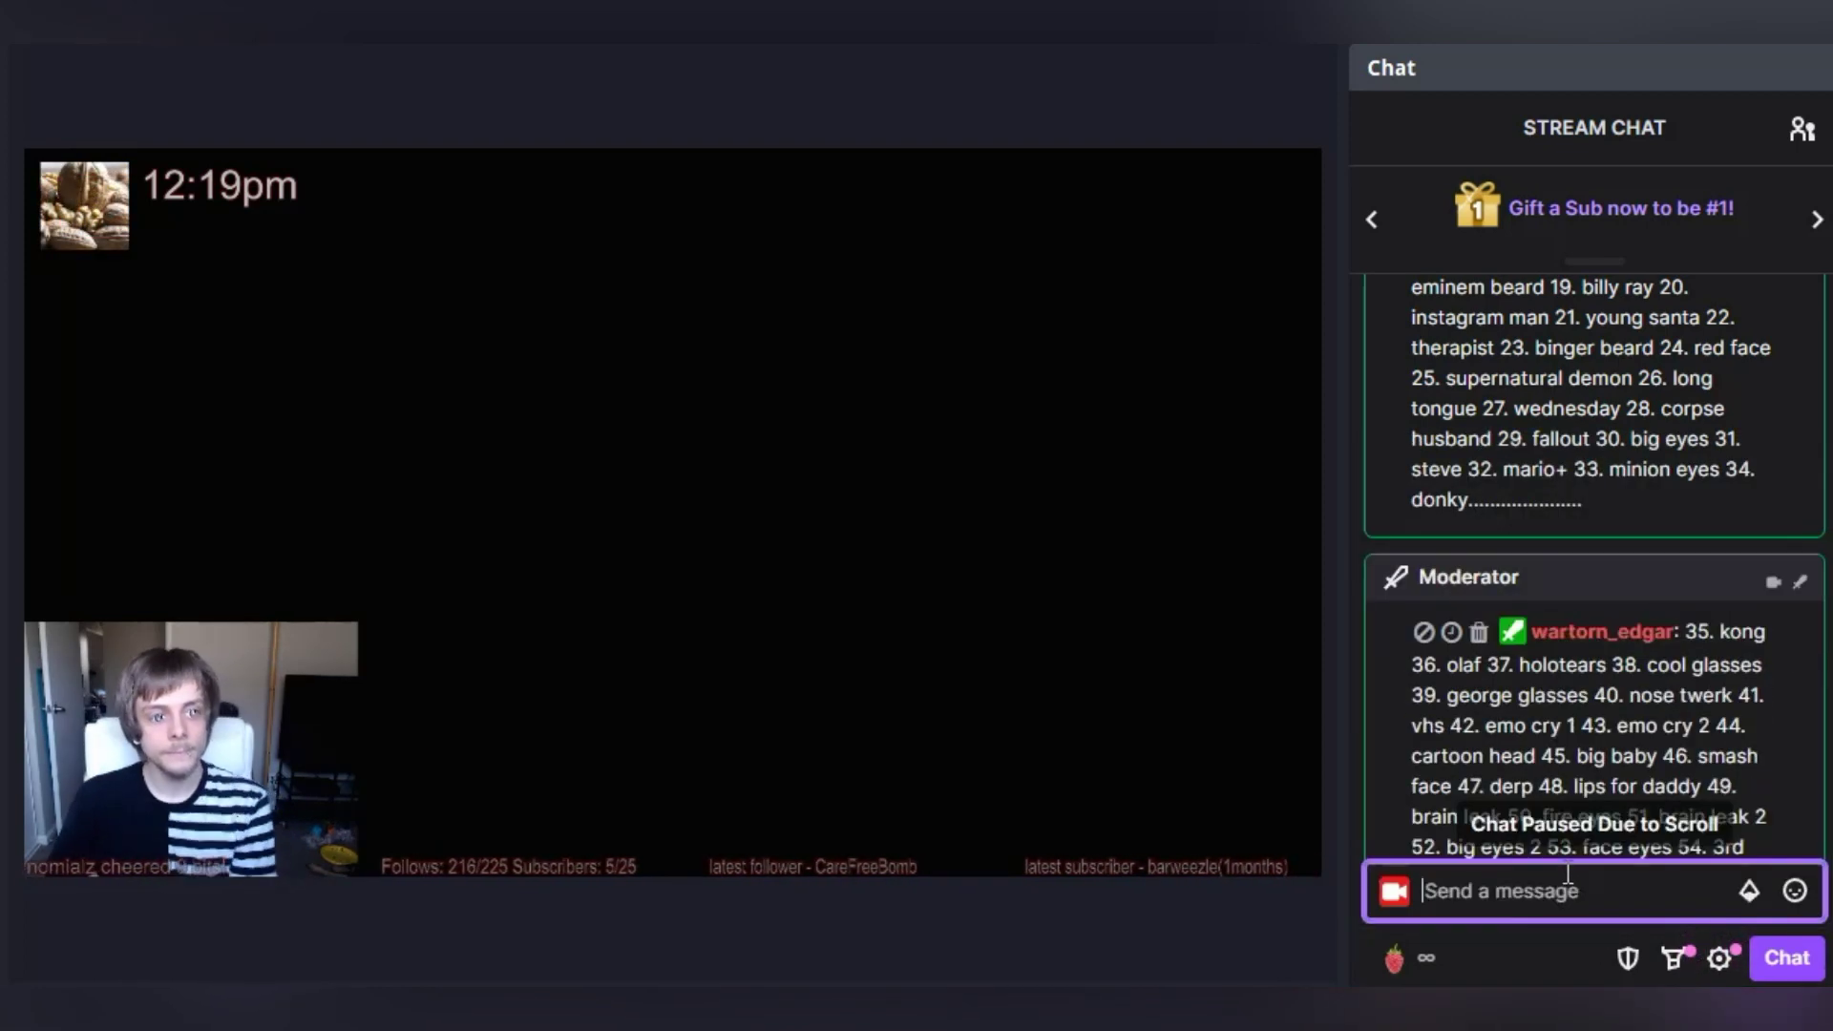